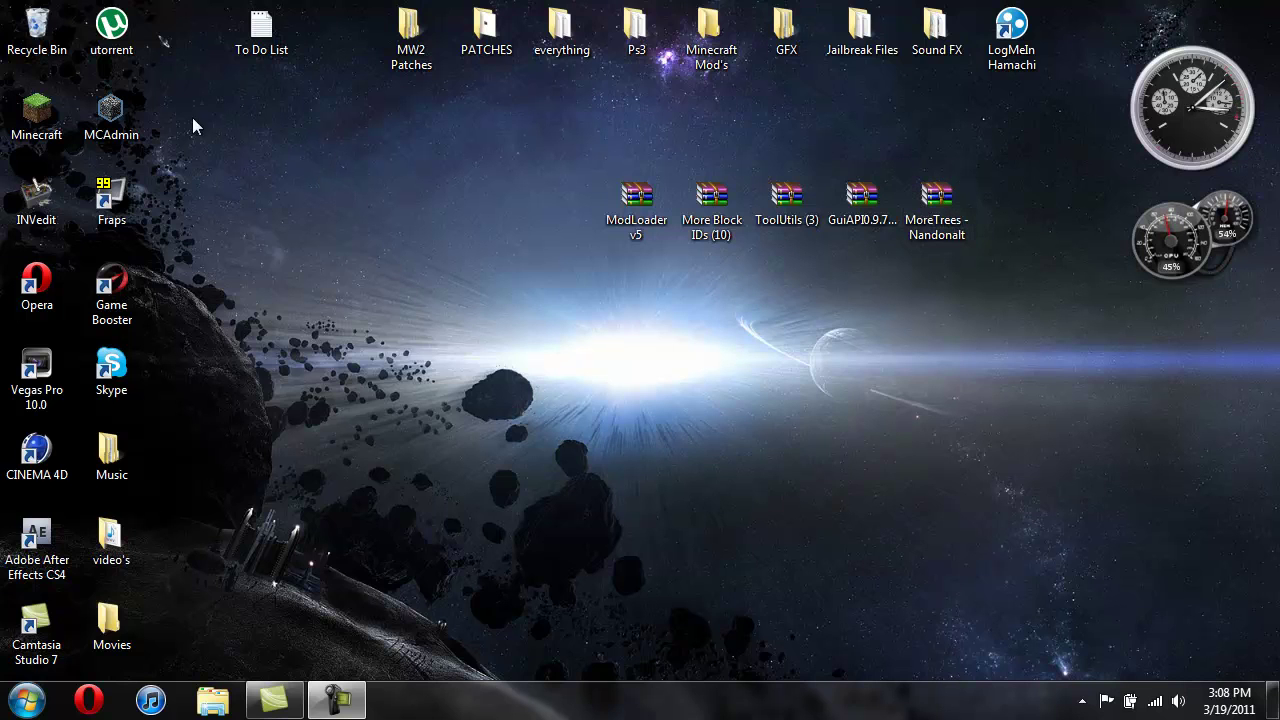
Launch Minecraft, log in with the remembered account, and load the singleplayer world named New World.
left_click(36, 115)
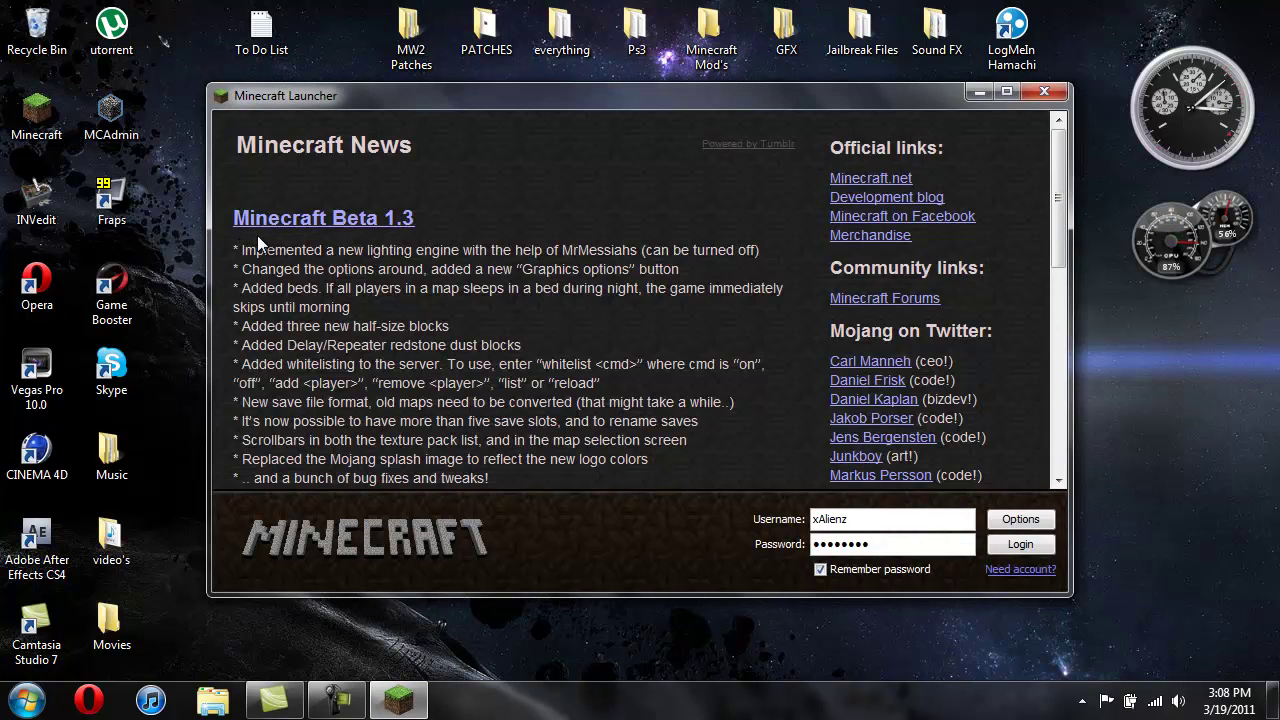
left_click(1016, 543)
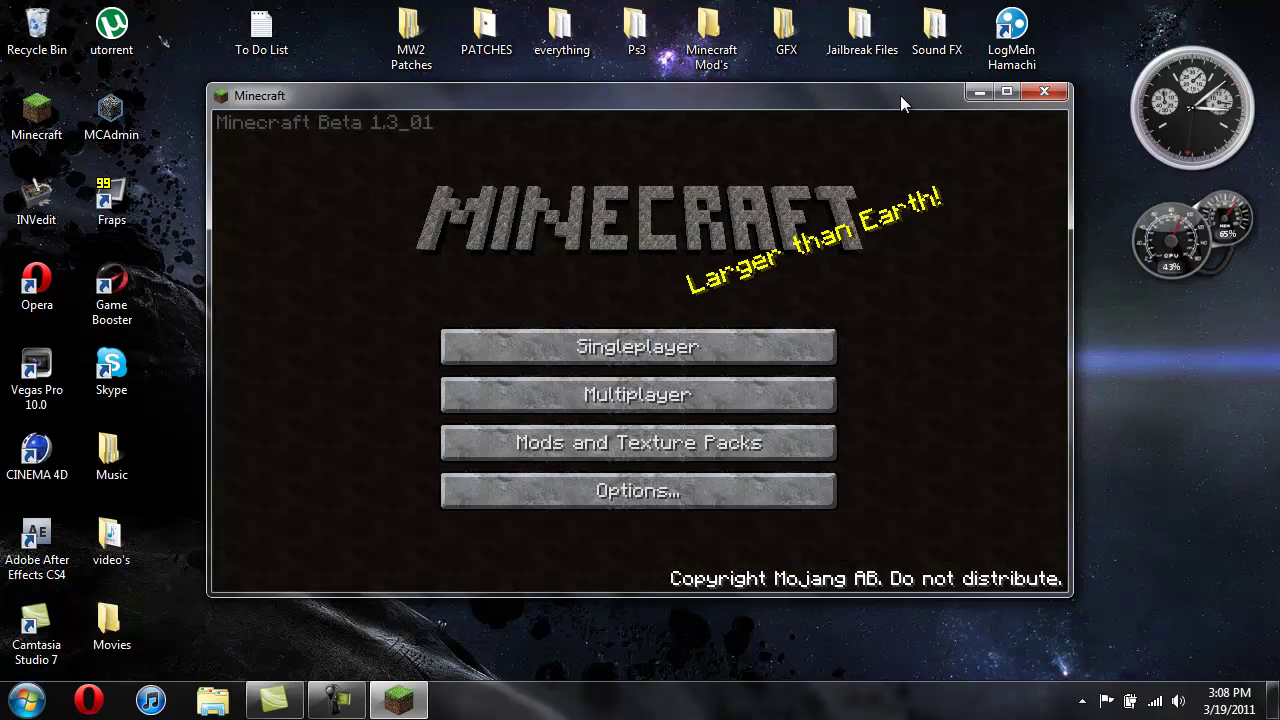
left_click(790, 345)
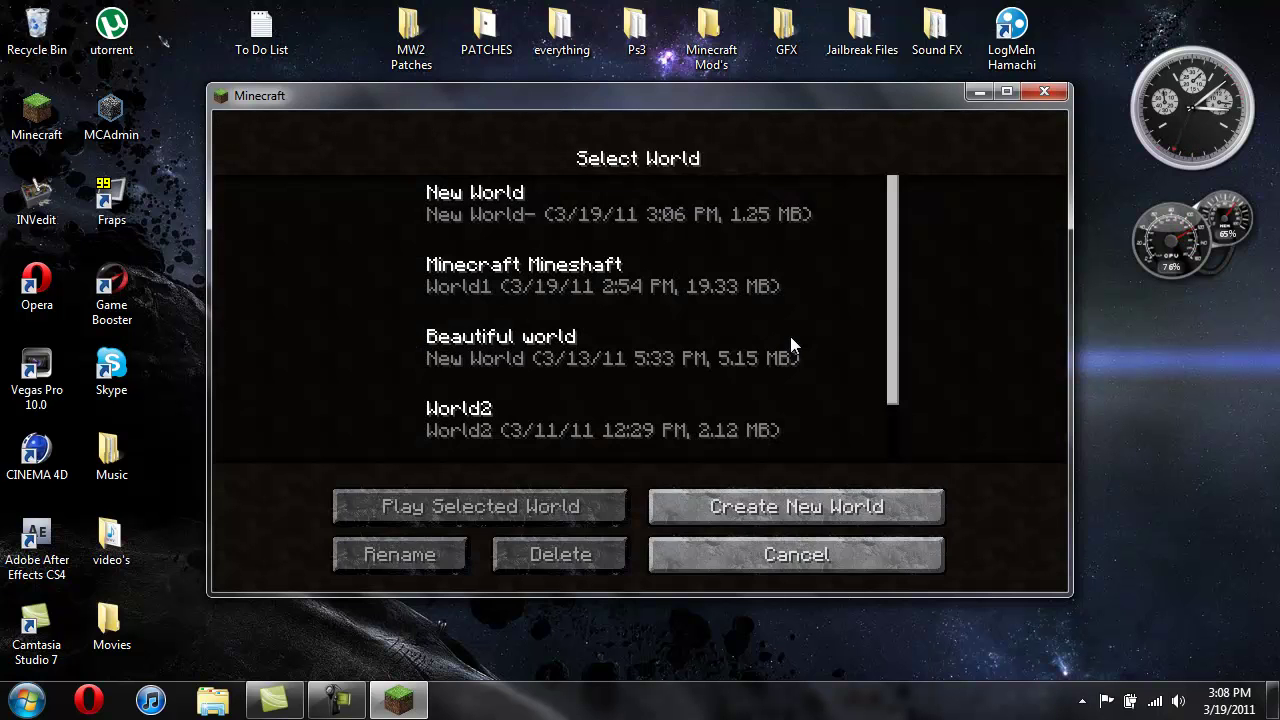
left_click(494, 196)
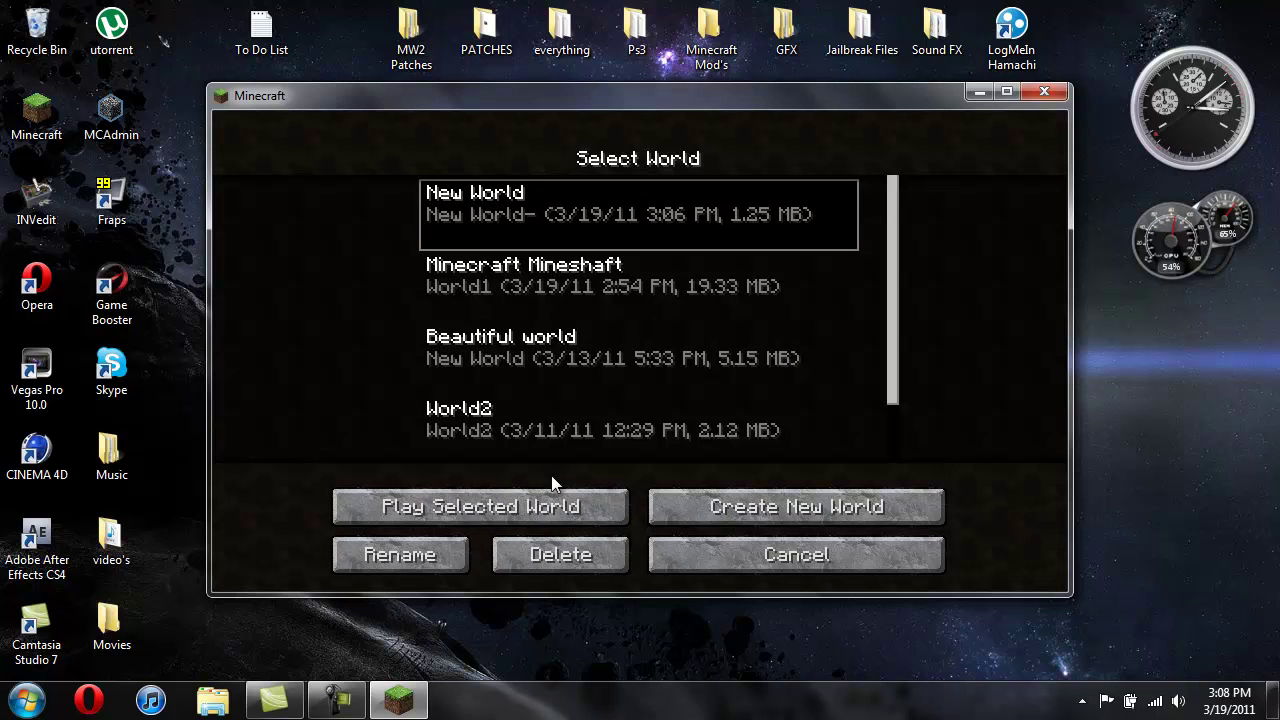
left_click(563, 509)
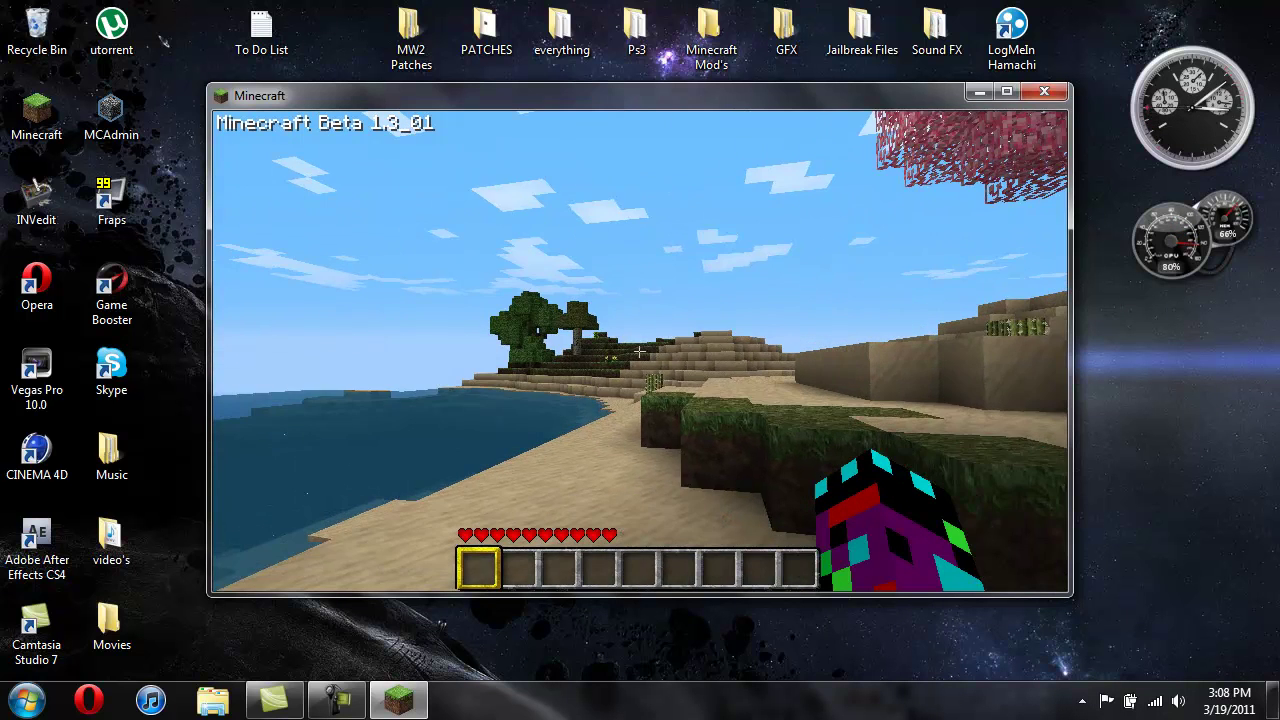
Go to the pink-leaved tree, break its leaves to collect a pink sapling, and plant it on the grass.
key("w")
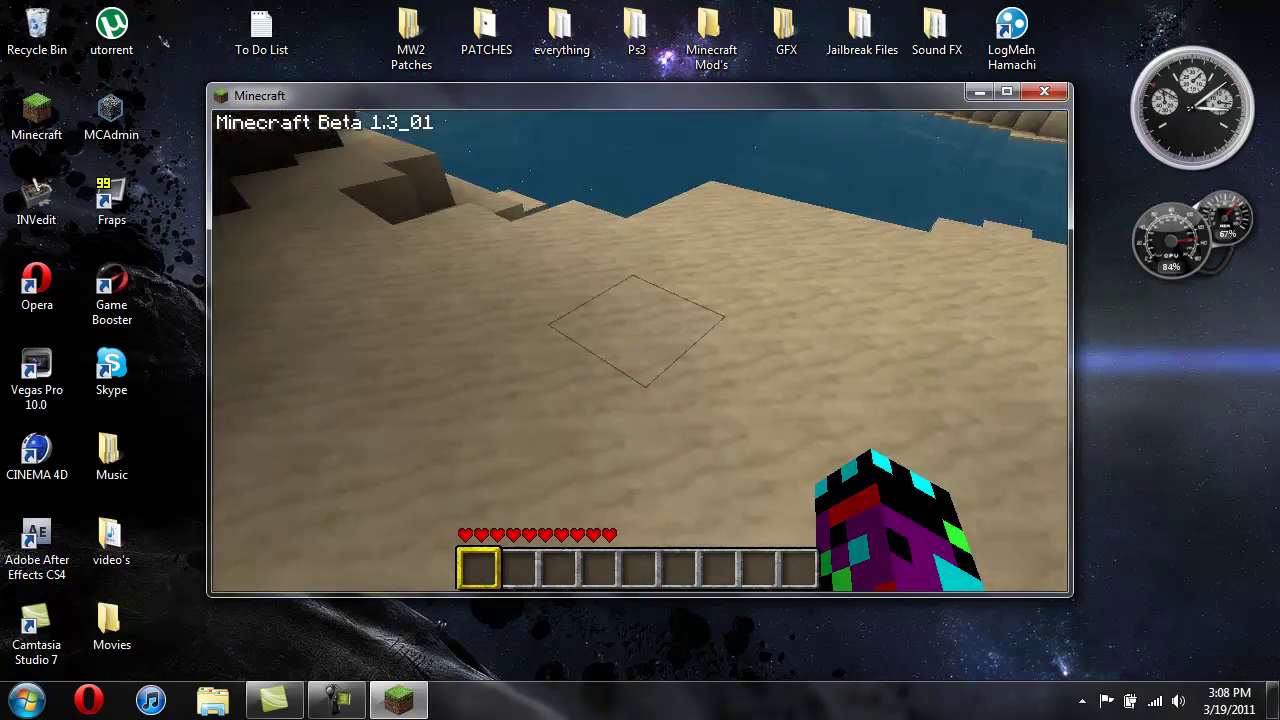
left_click(639, 351)
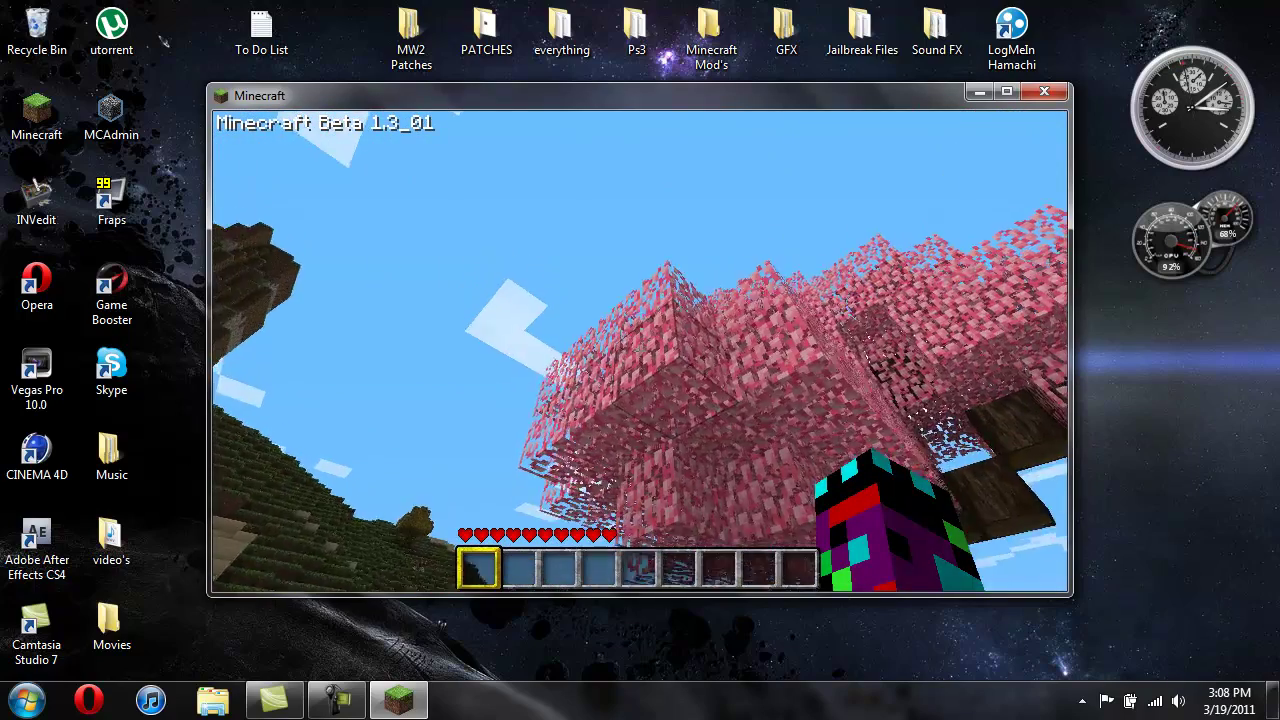
left_click(639, 351)
left_click(639, 351)
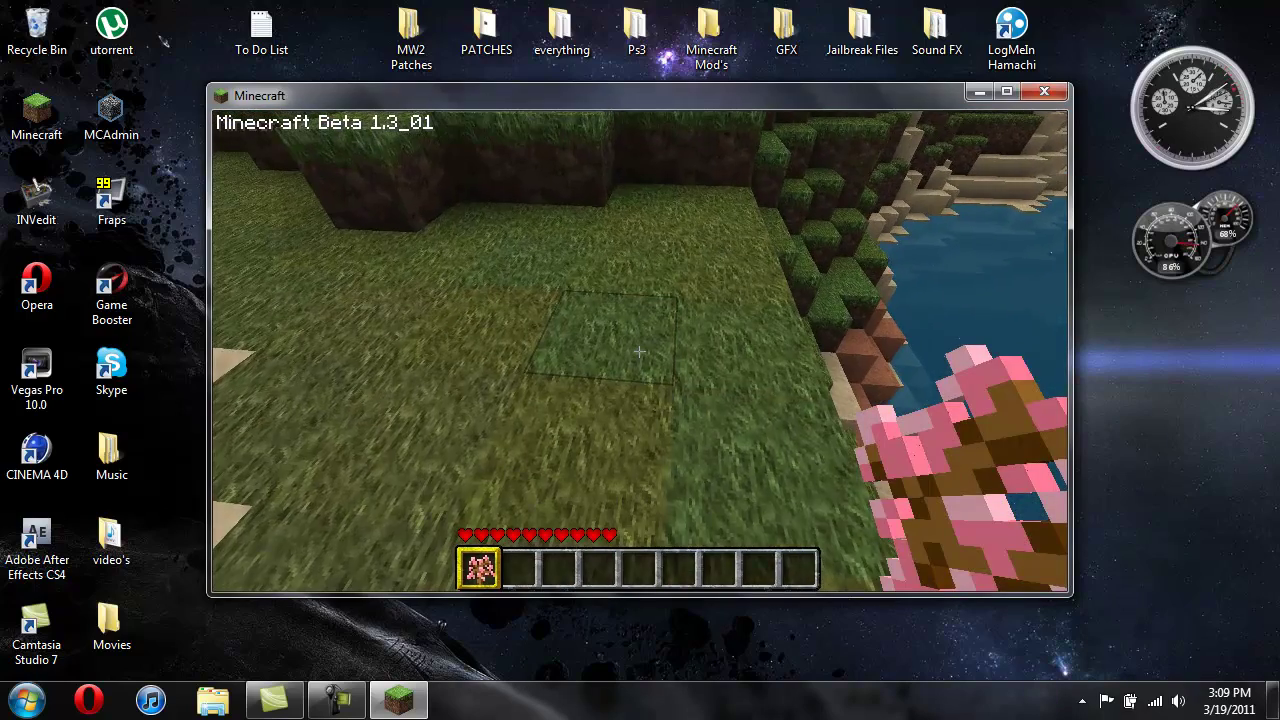
right_click(639, 351)
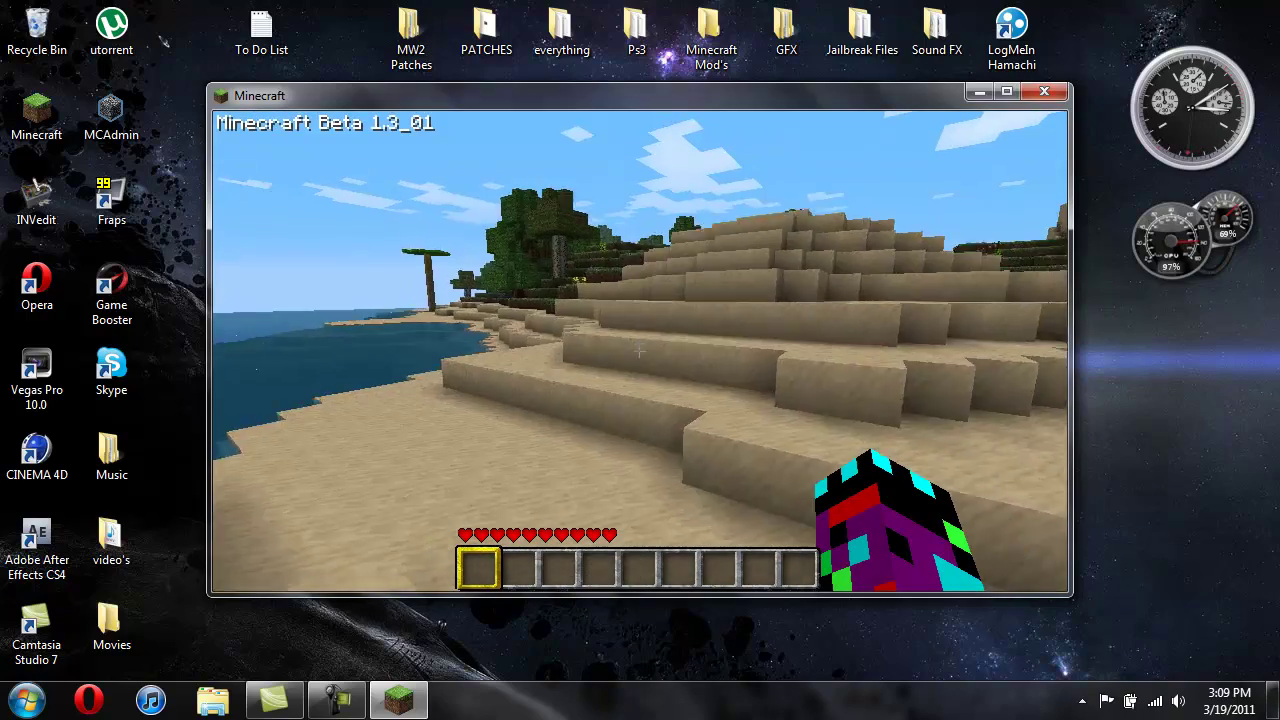
Turn View Bobbing on in the video settings and return to the game.
key("e")
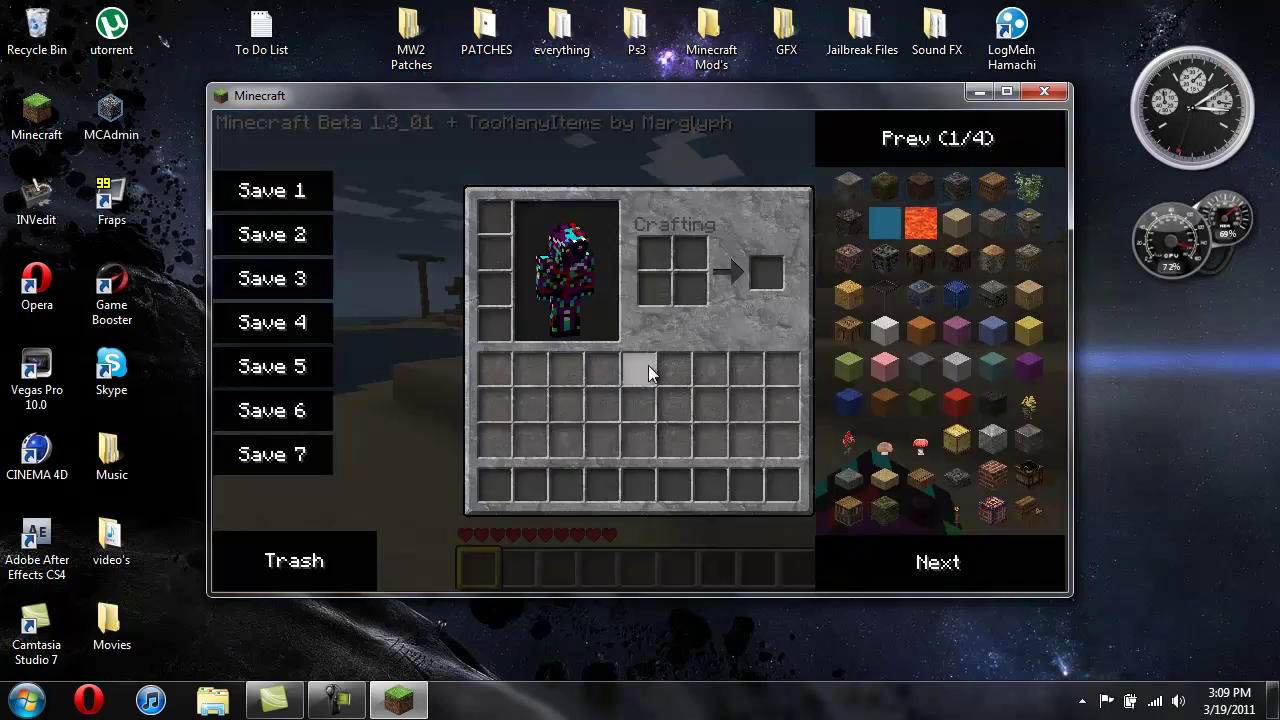
key("e")
key("Escape")
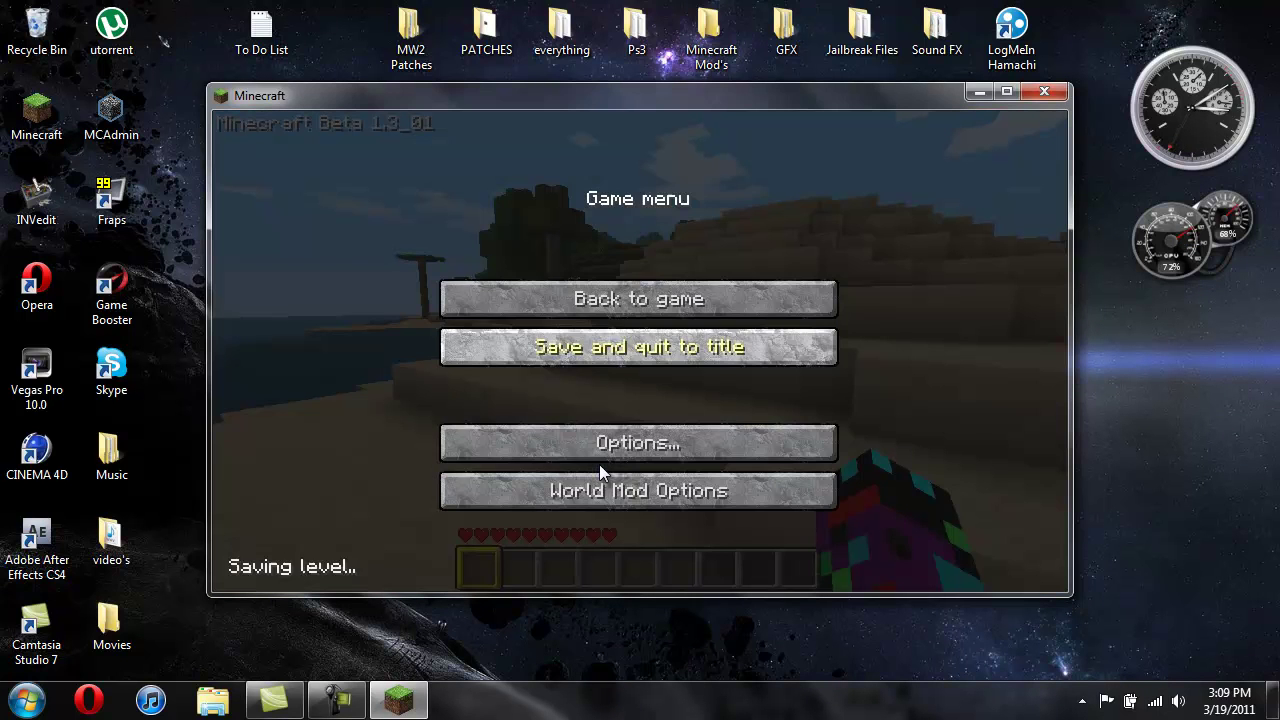
left_click(644, 451)
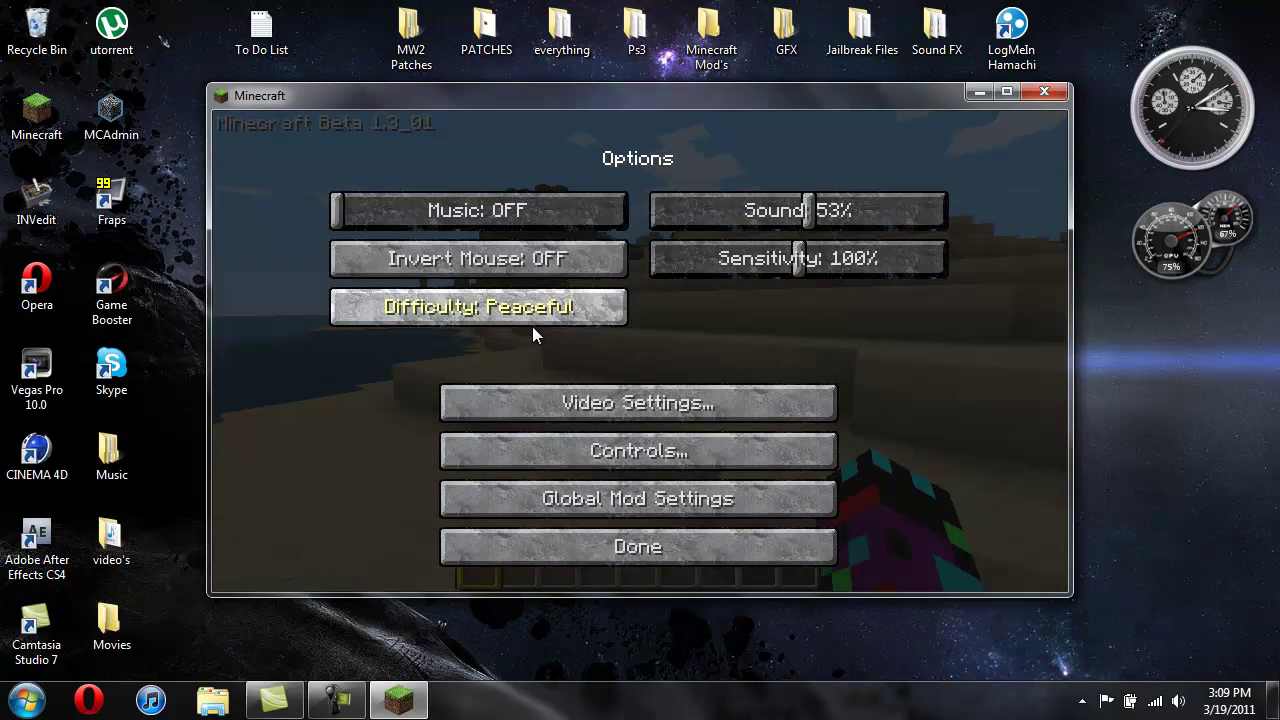
left_click(593, 410)
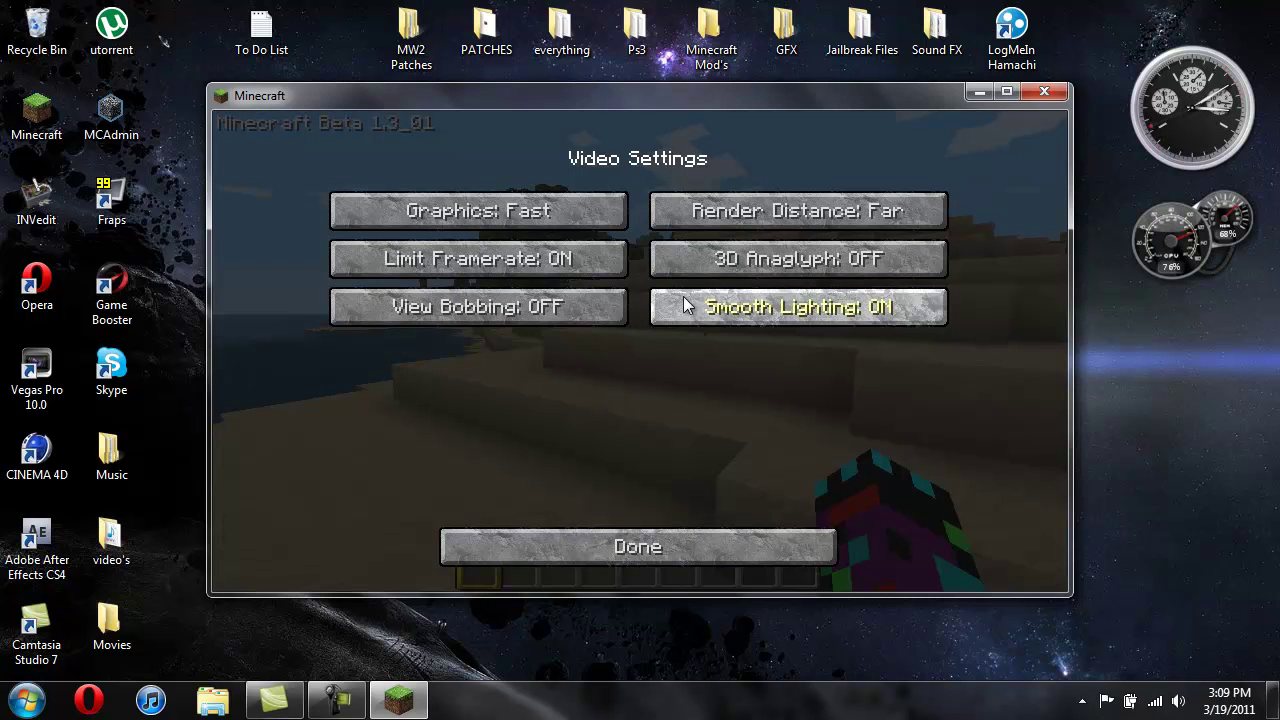
left_click(545, 308)
left_click(600, 548)
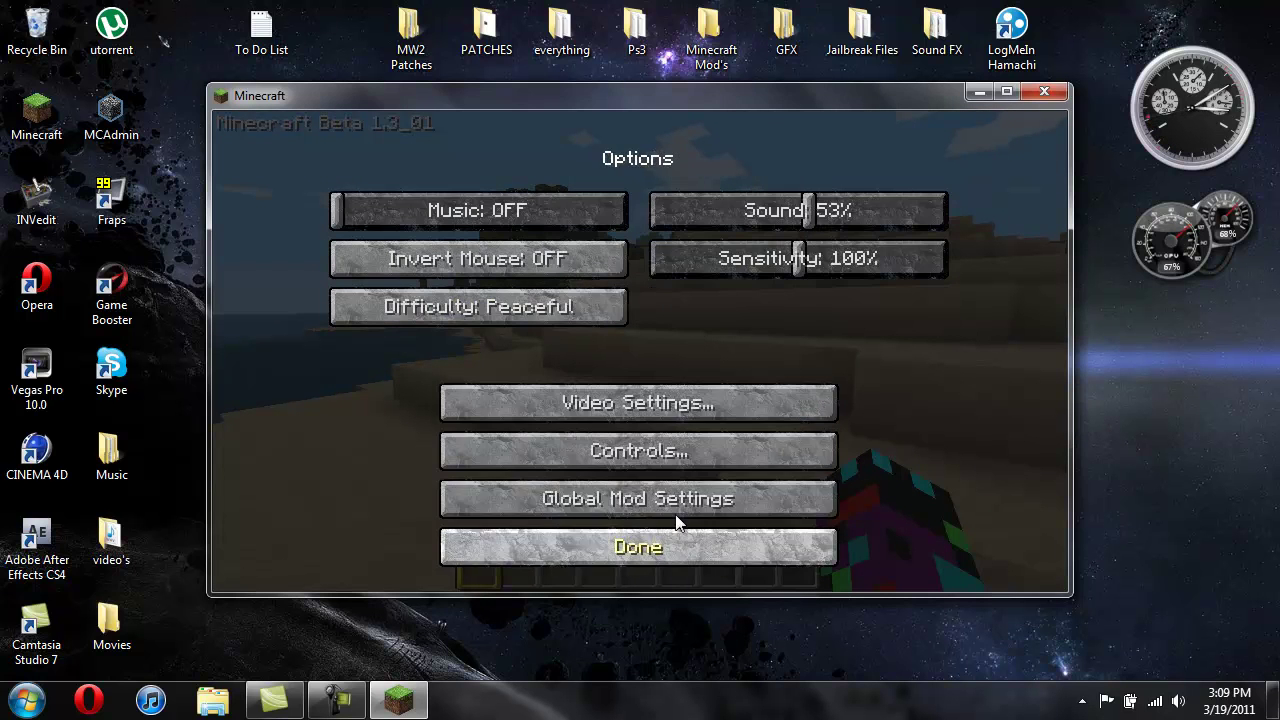
left_click(675, 540)
left_click(662, 298)
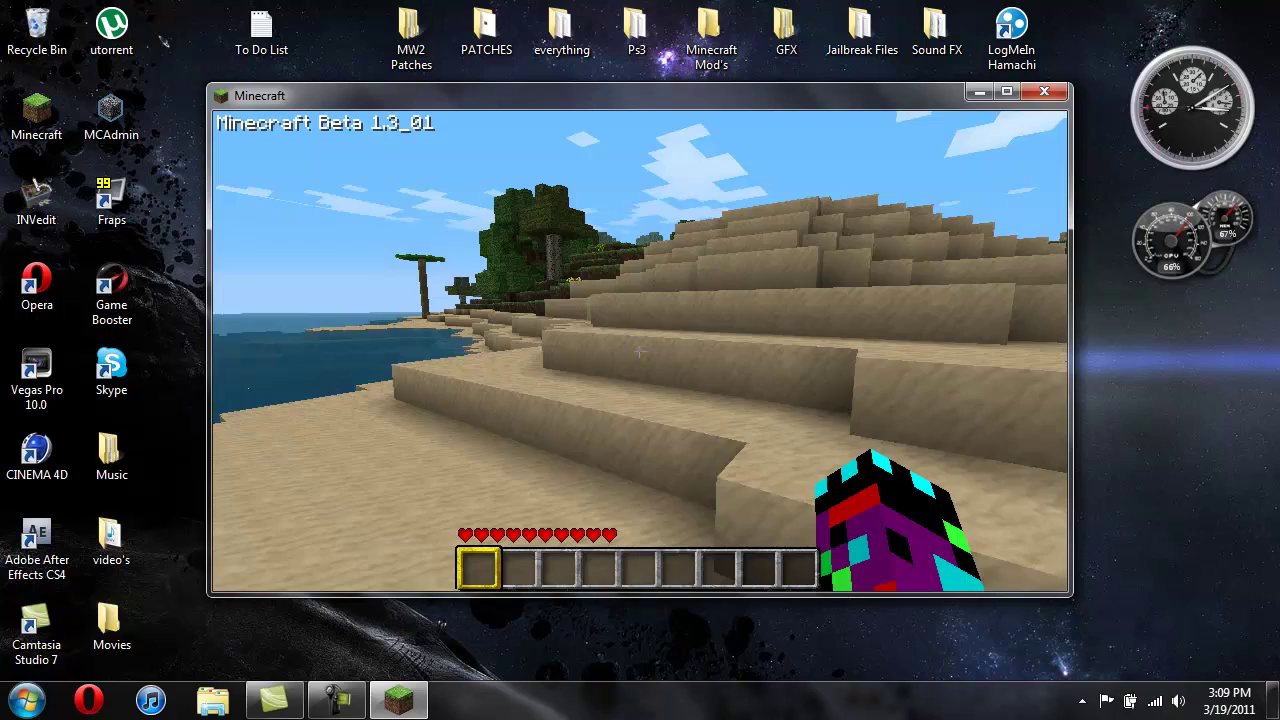
Walk over the sand terraces and through the wooded grassland to look for new tree types.
key("w")
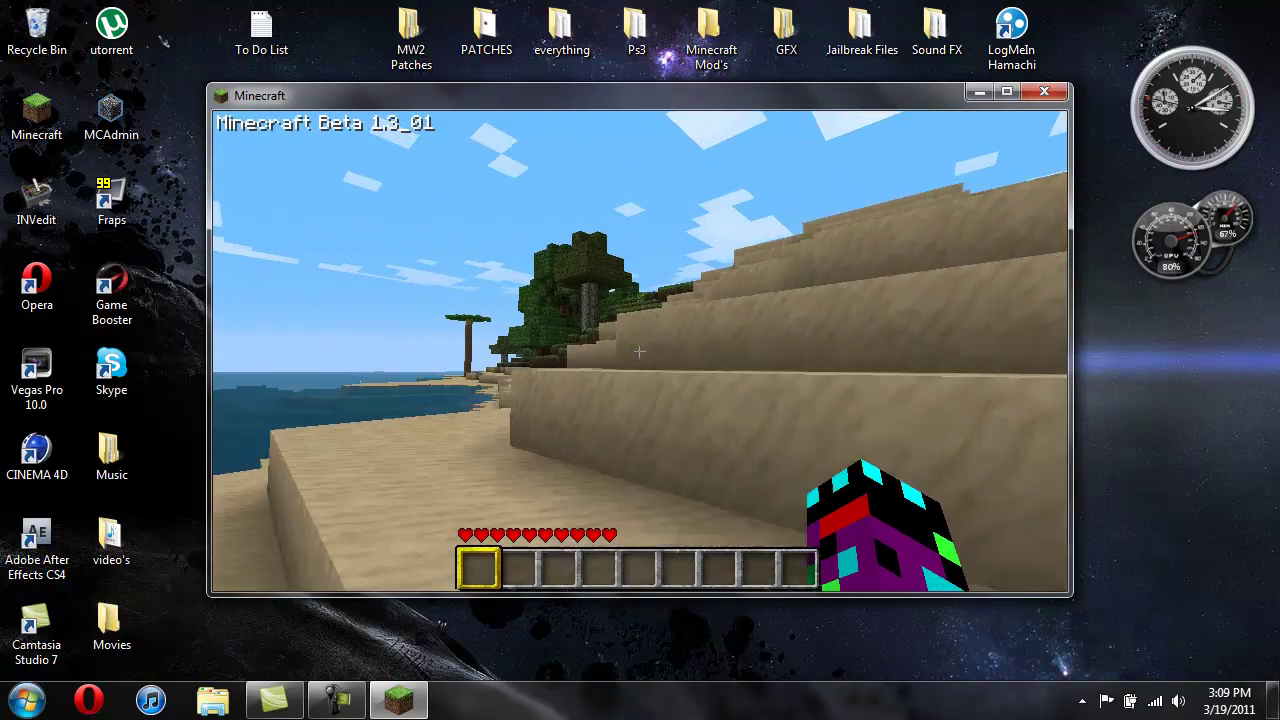
key("w")
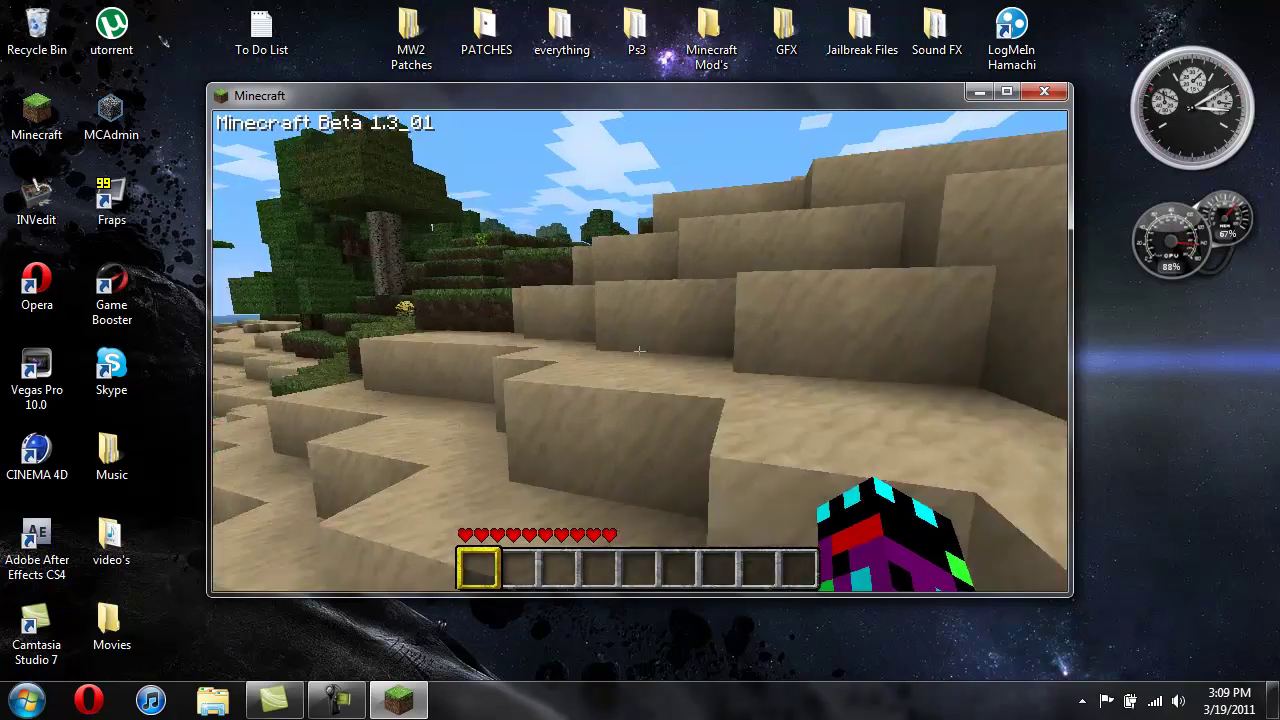
key("w")
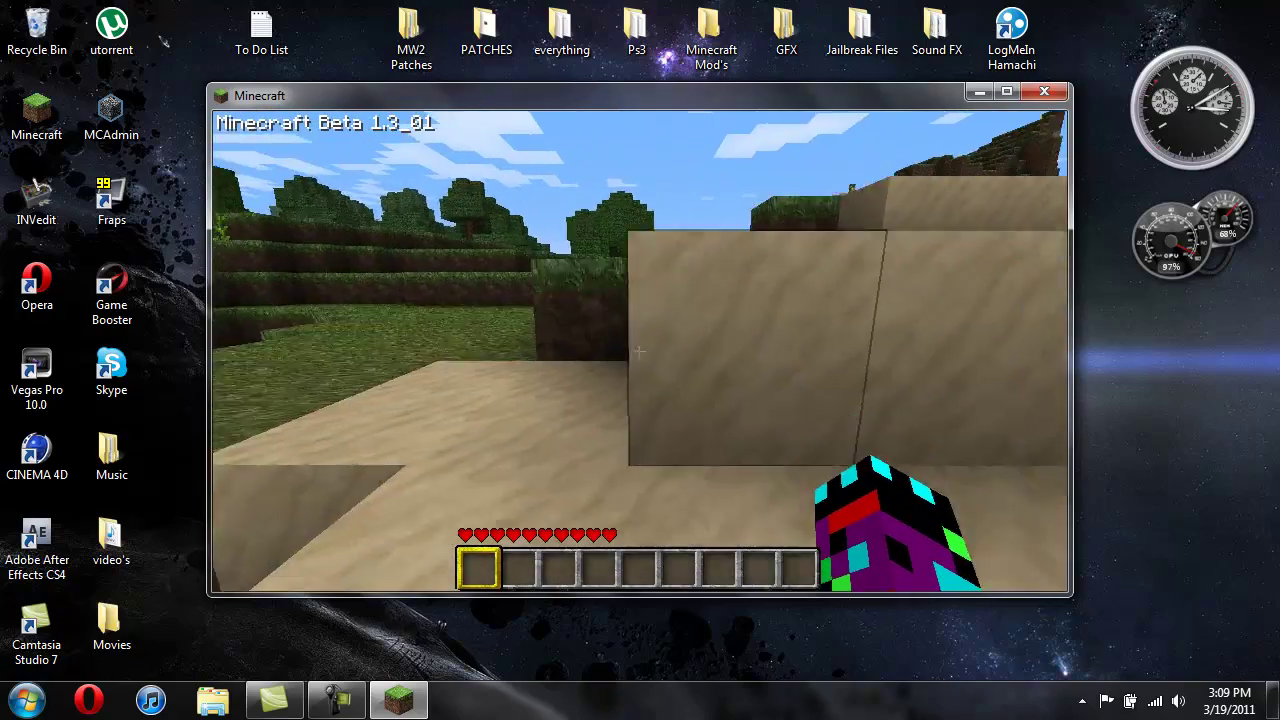
key("w")
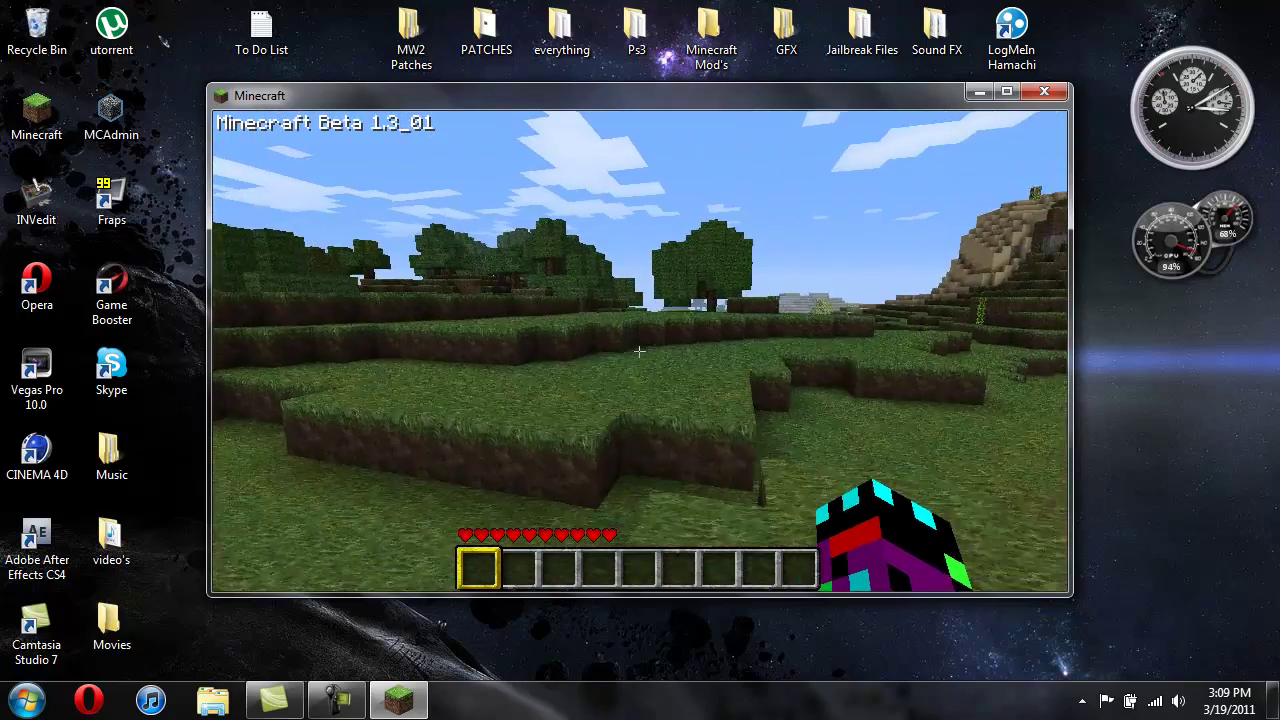
key("w")
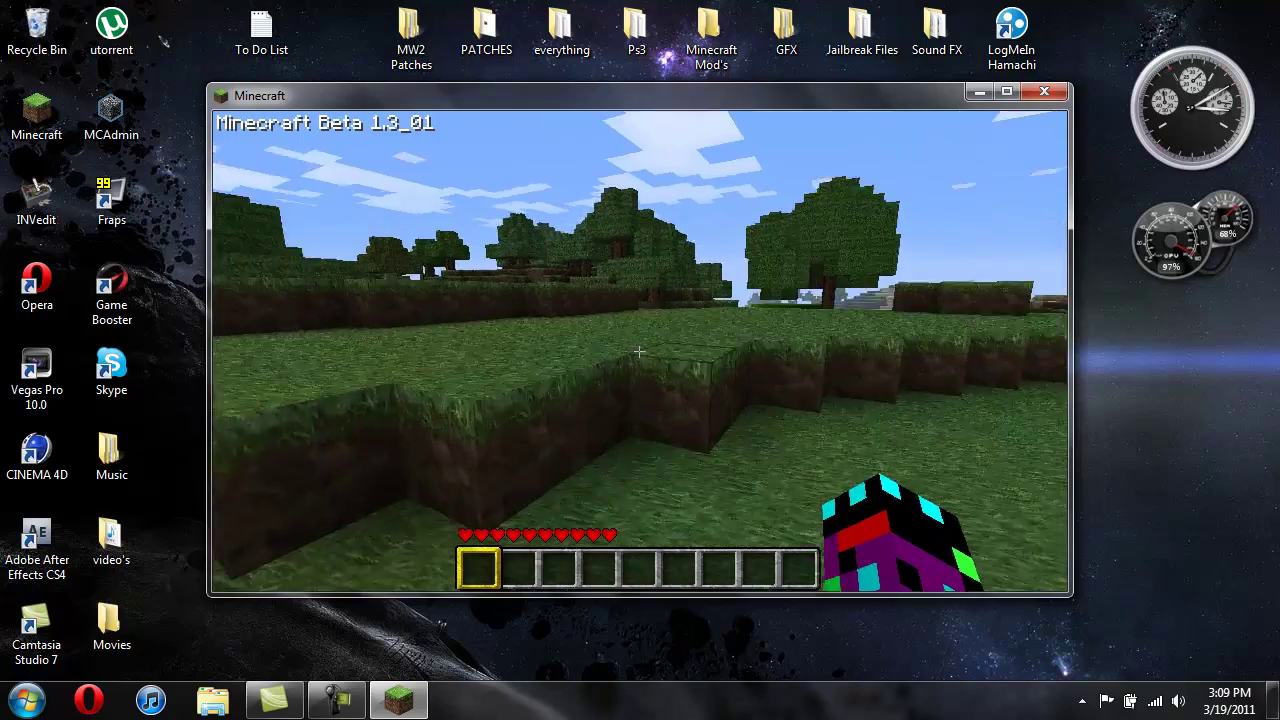
key("w")
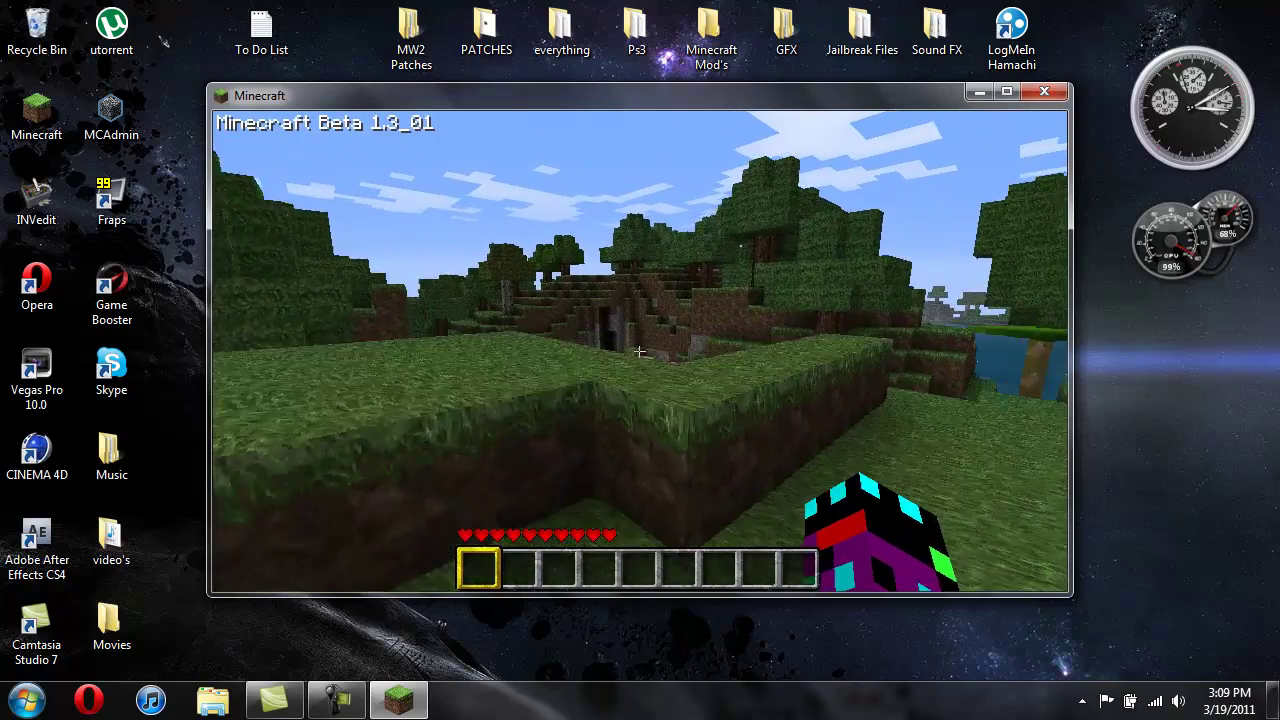
key("w")
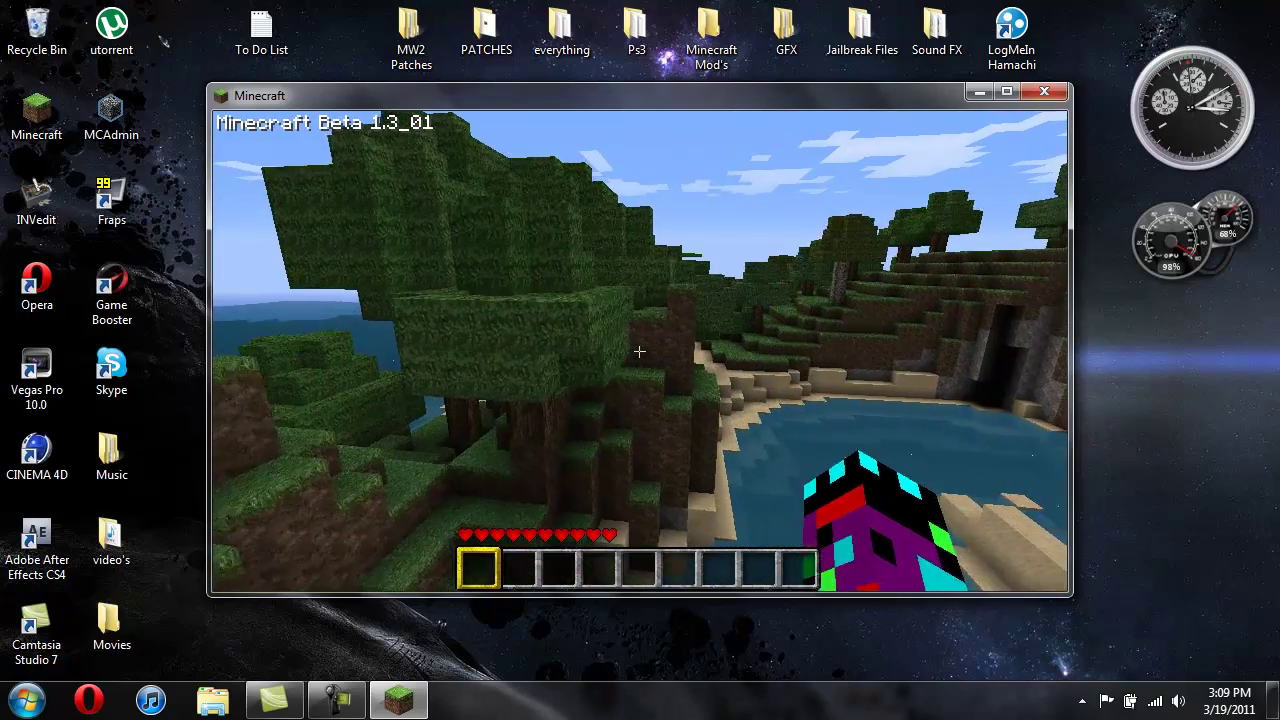
key("w")
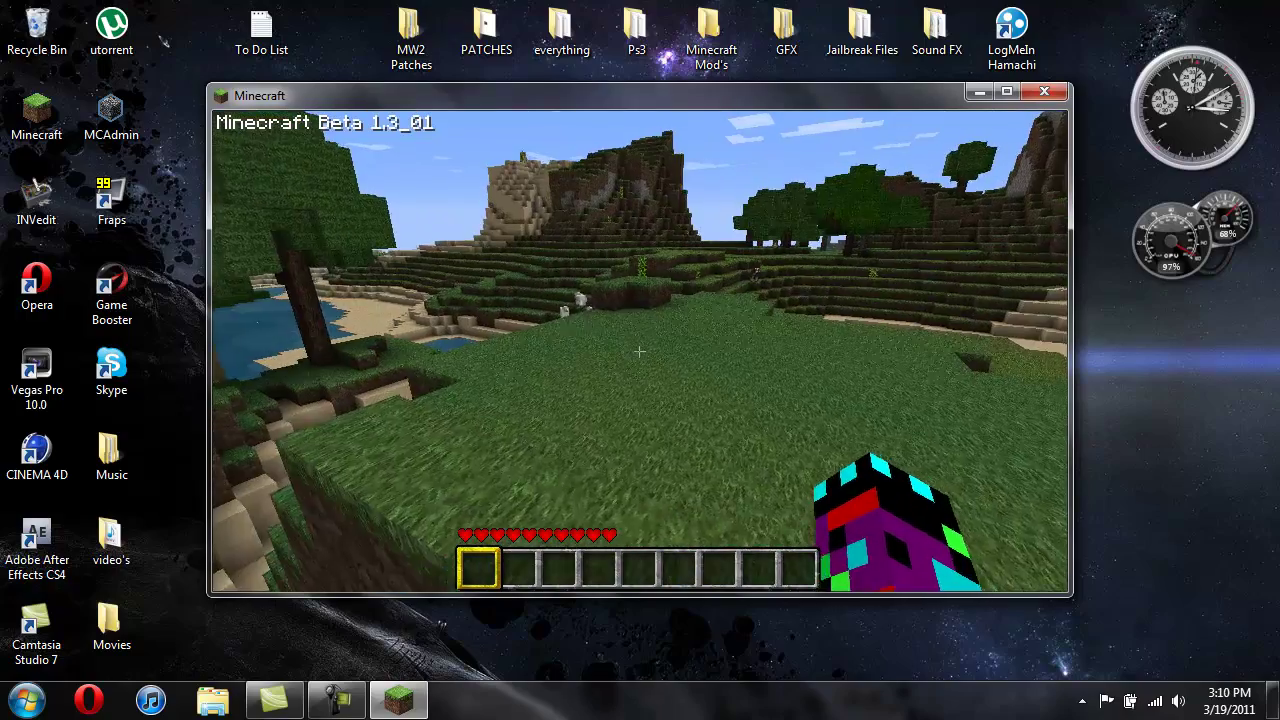
Cross the open grass field past the sheep and examine the bright green plant on the dirt ledge.
key("w")
key("w")
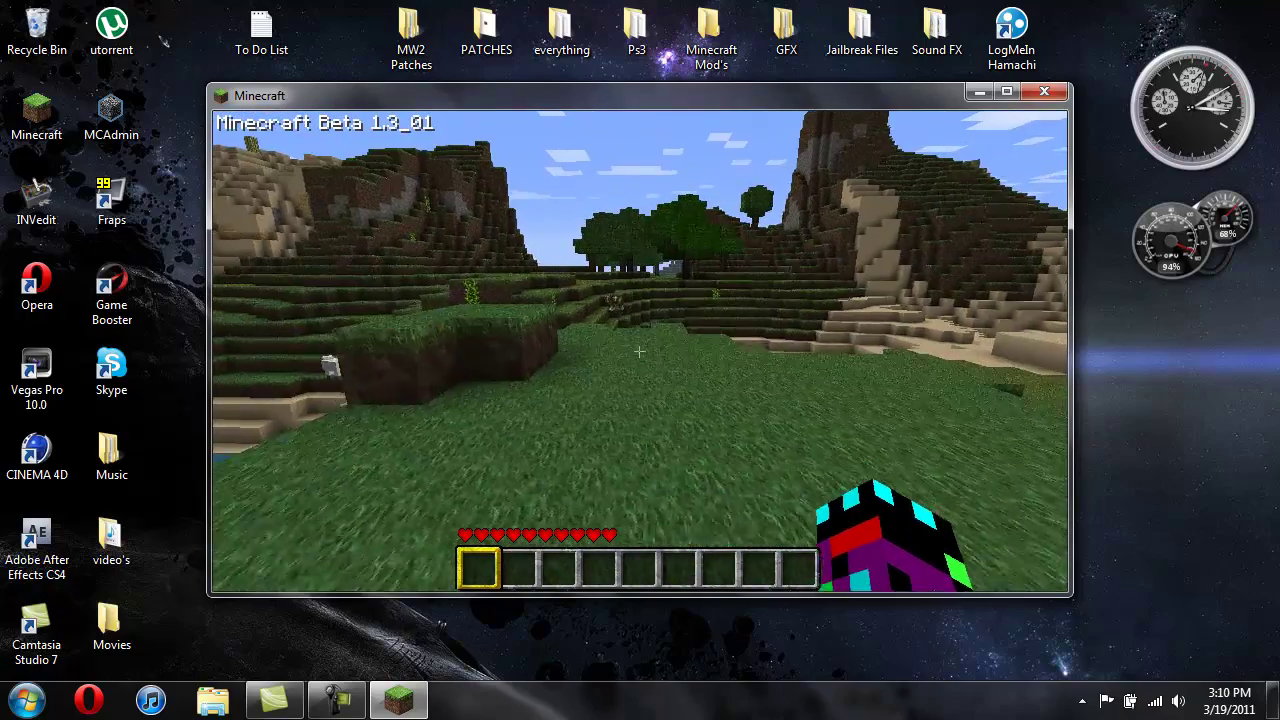
key("w")
key("w")
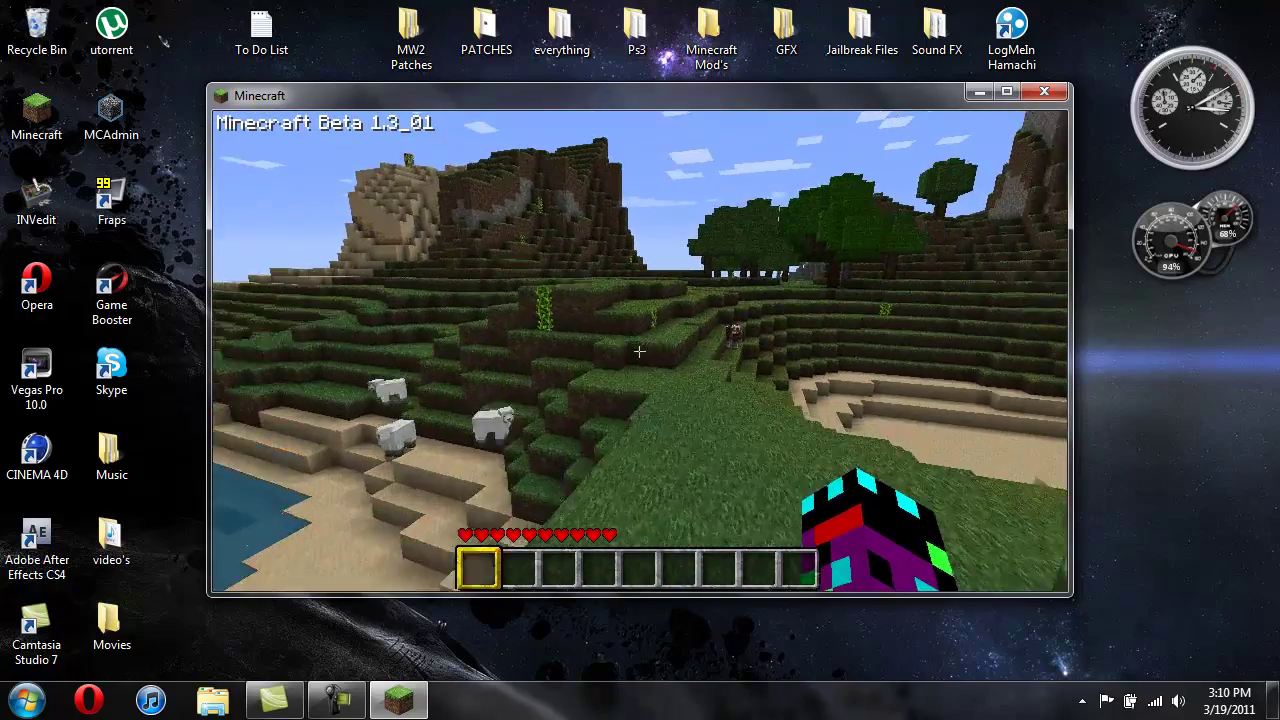
key("w")
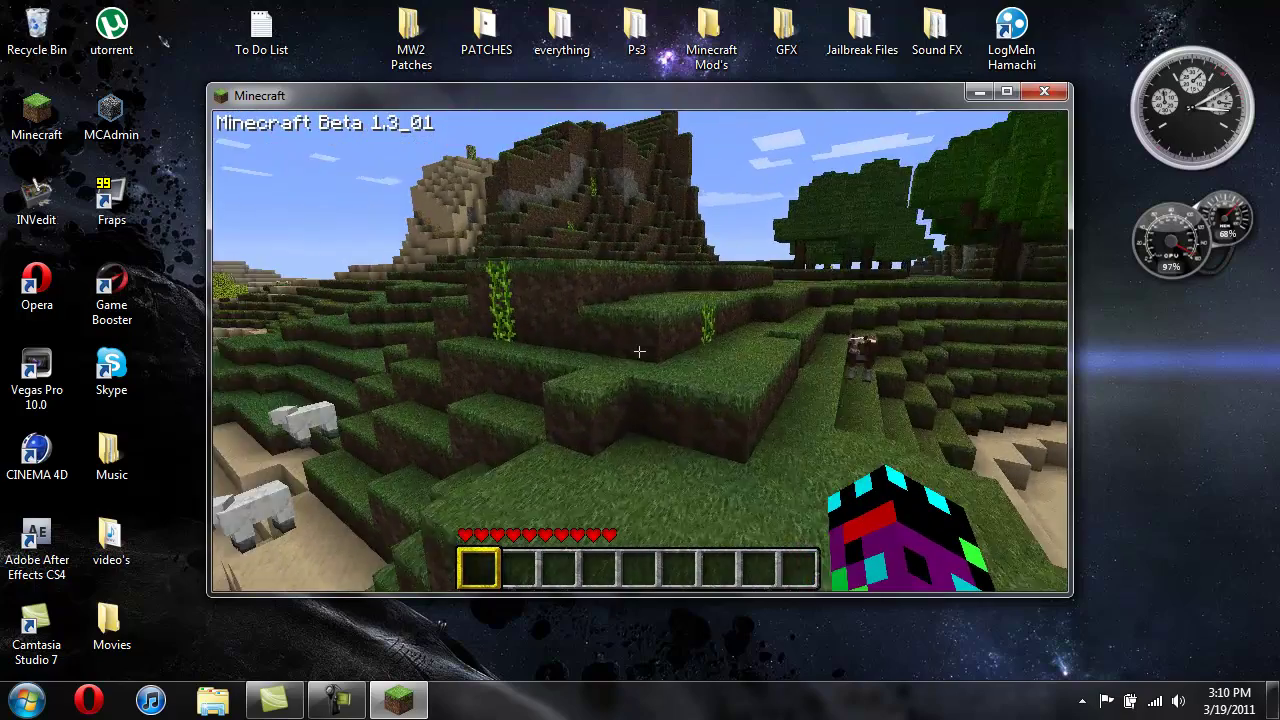
key("w")
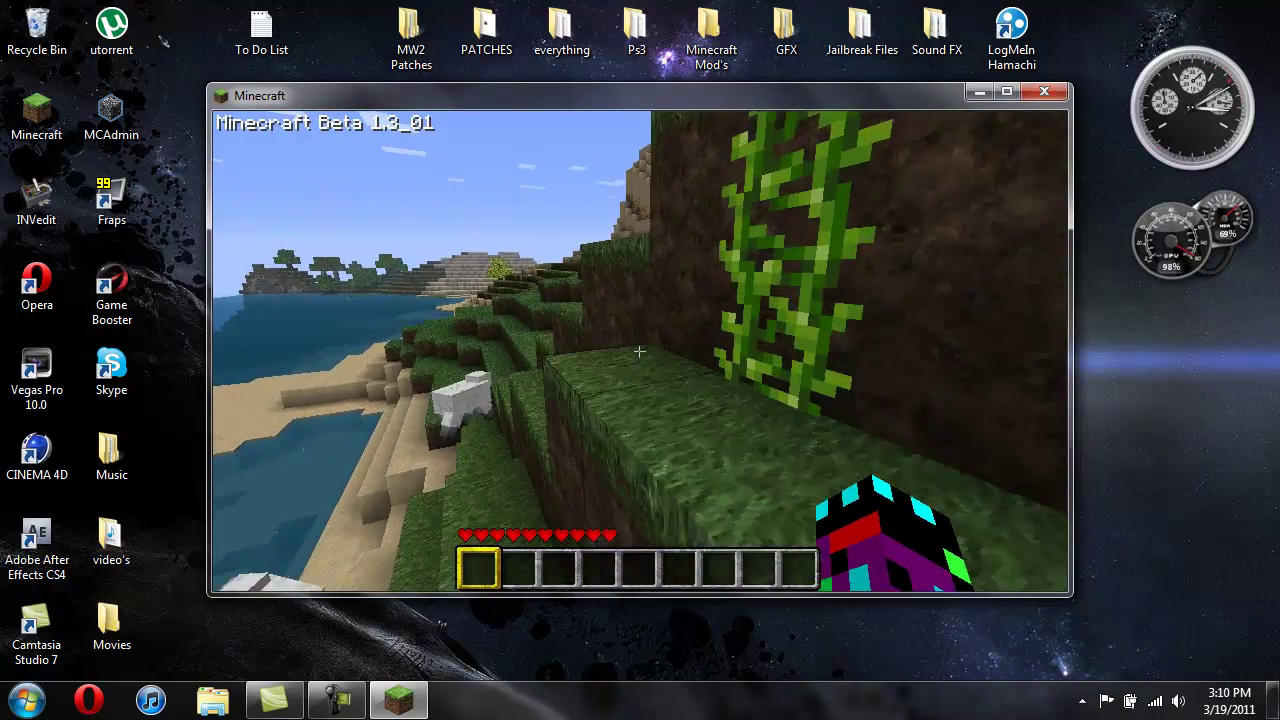
key("w")
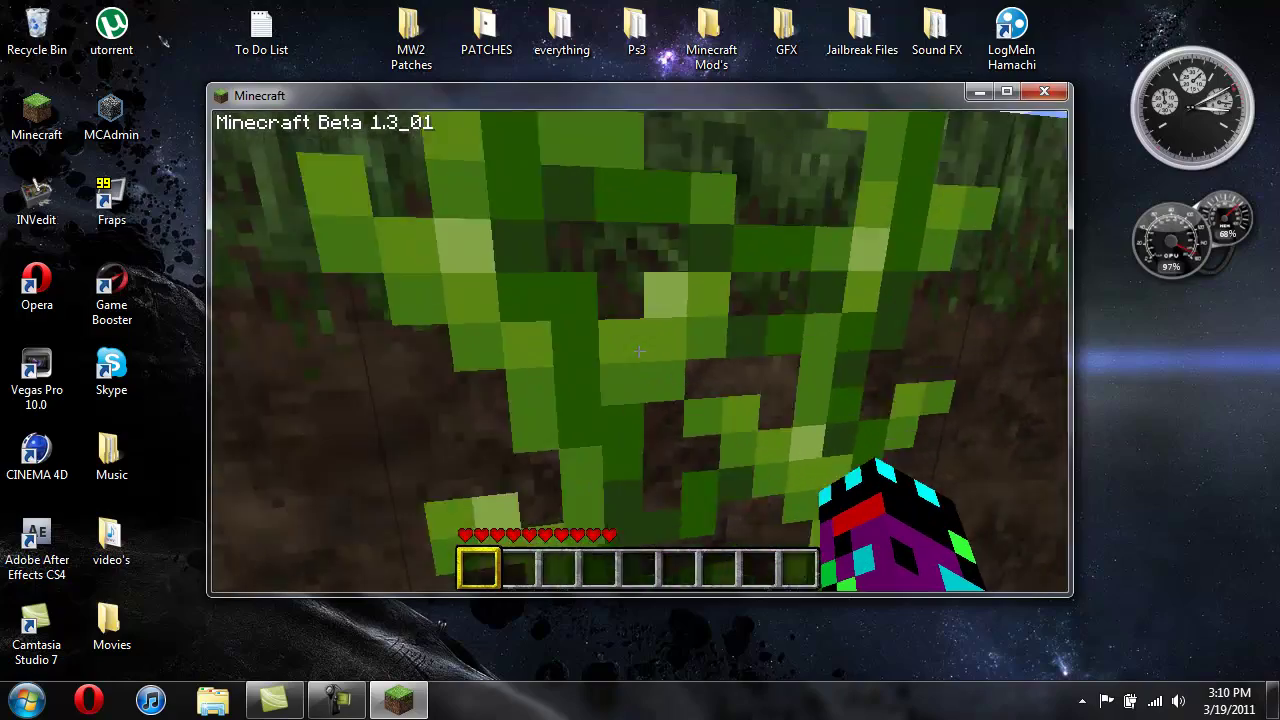
Walk along the grassy hillside above the lake and survey the surroundings for new tree types.
key("w")
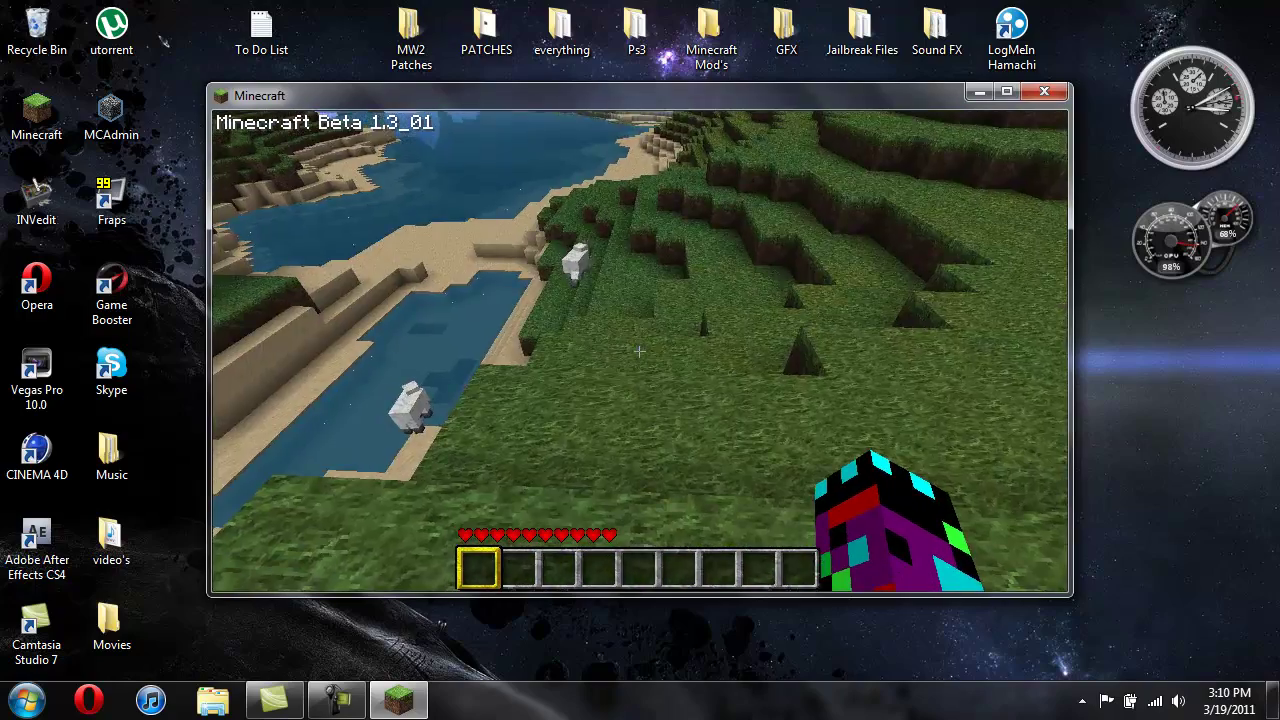
key("w")
key("w")
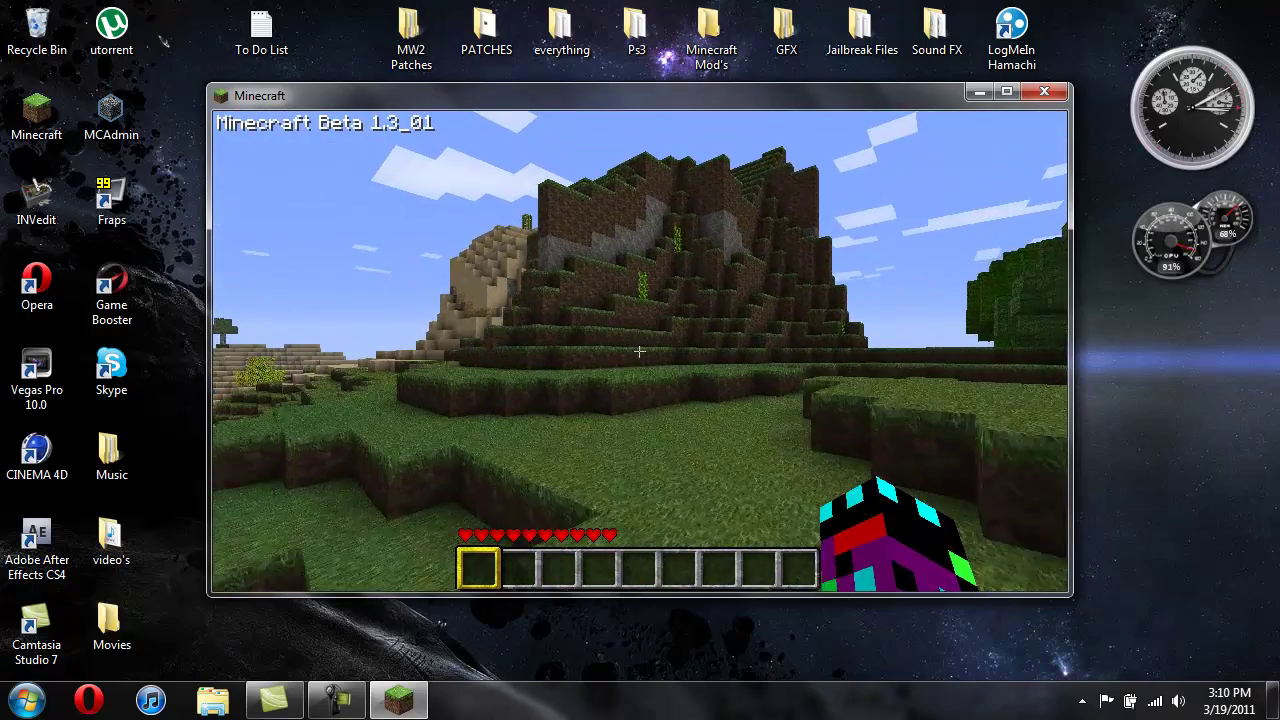
key("w")
key("w")
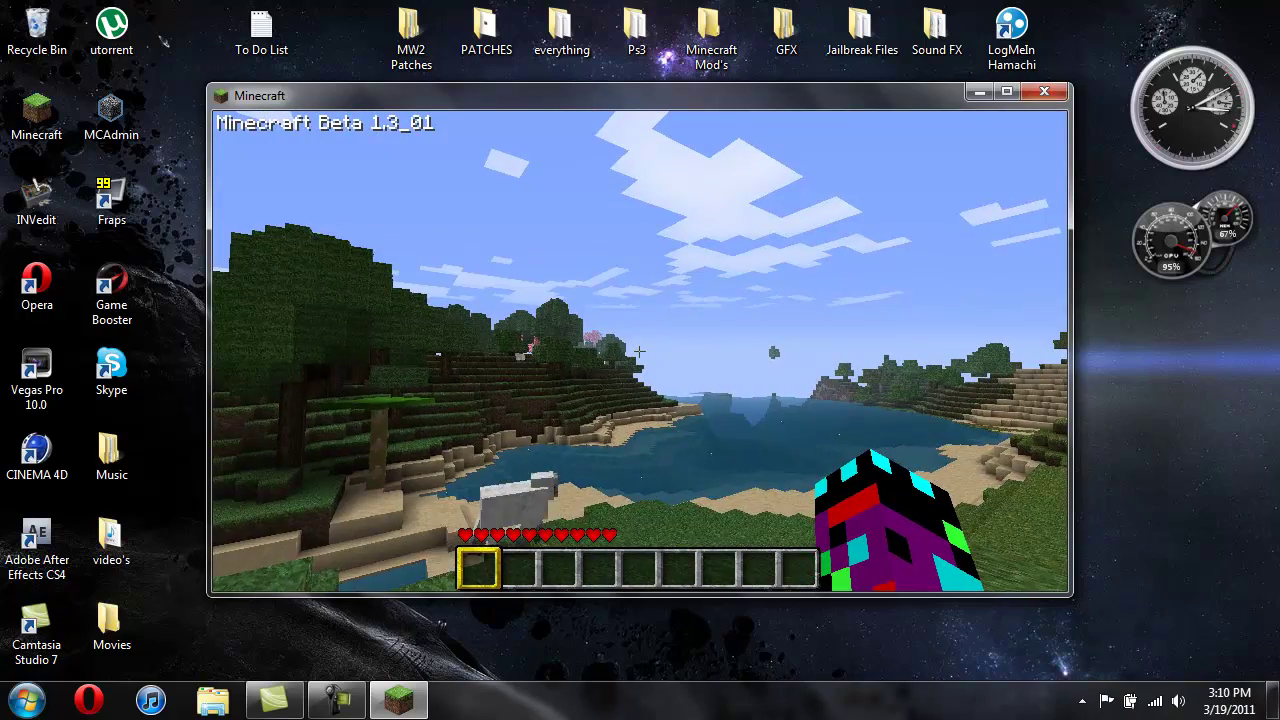
key("w")
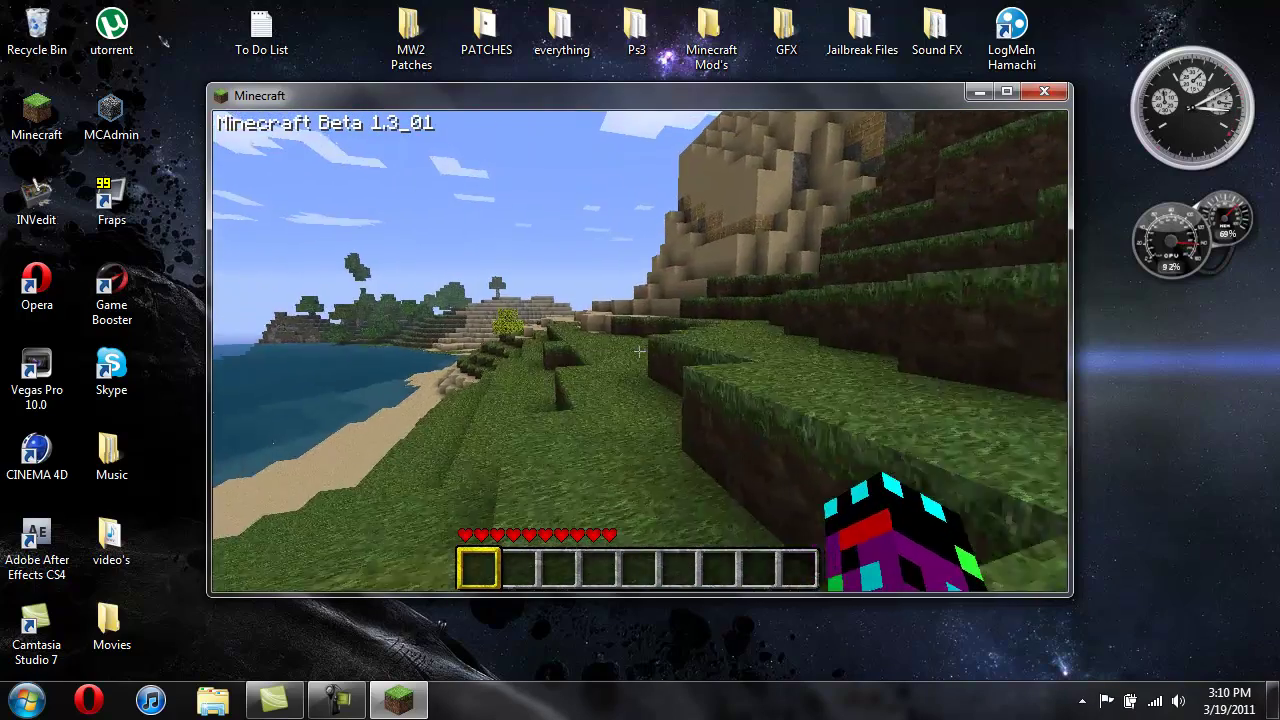
key("w")
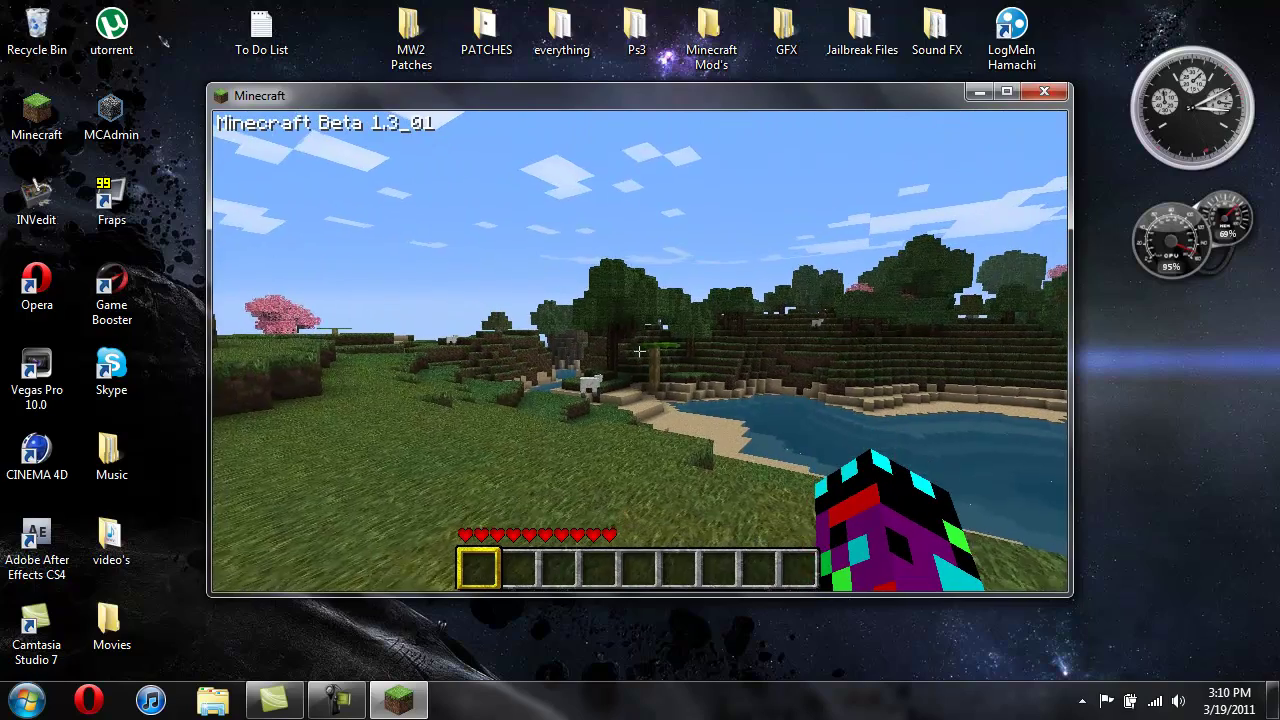
key("w")
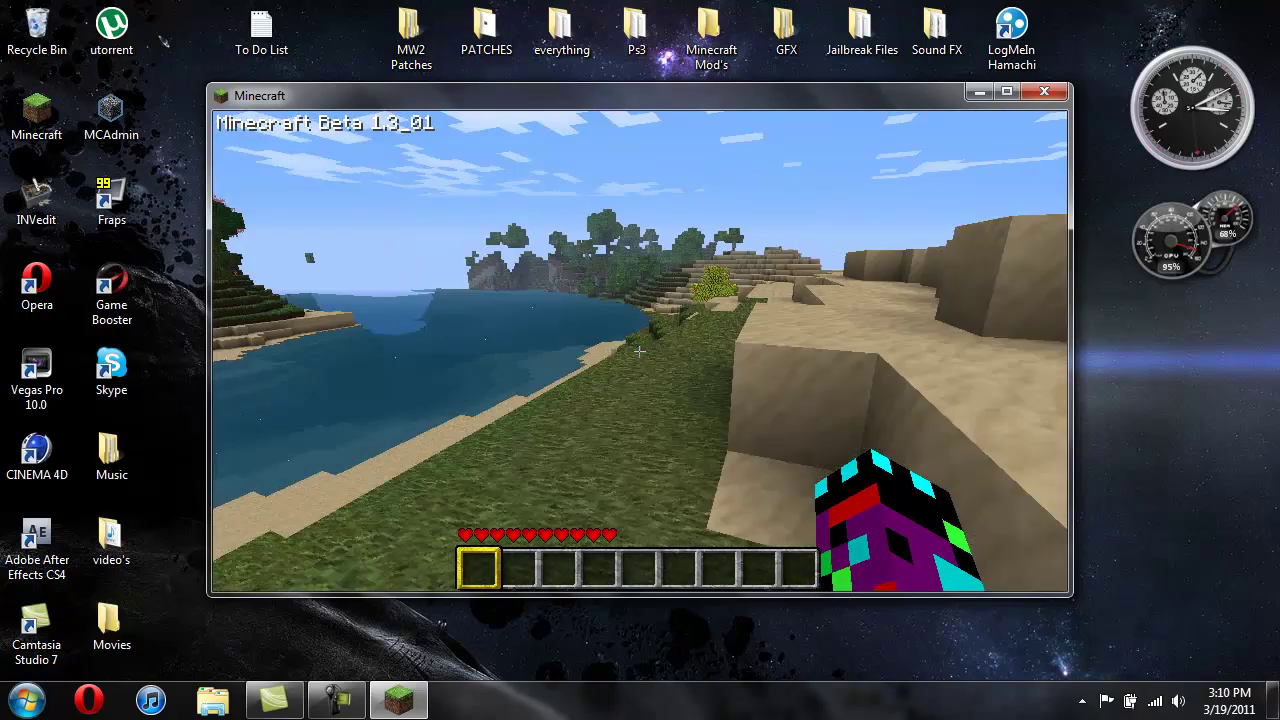
Follow the lakeshore to the yellow-green tree with red fruit and examine its foliage.
key("w")
key("w")
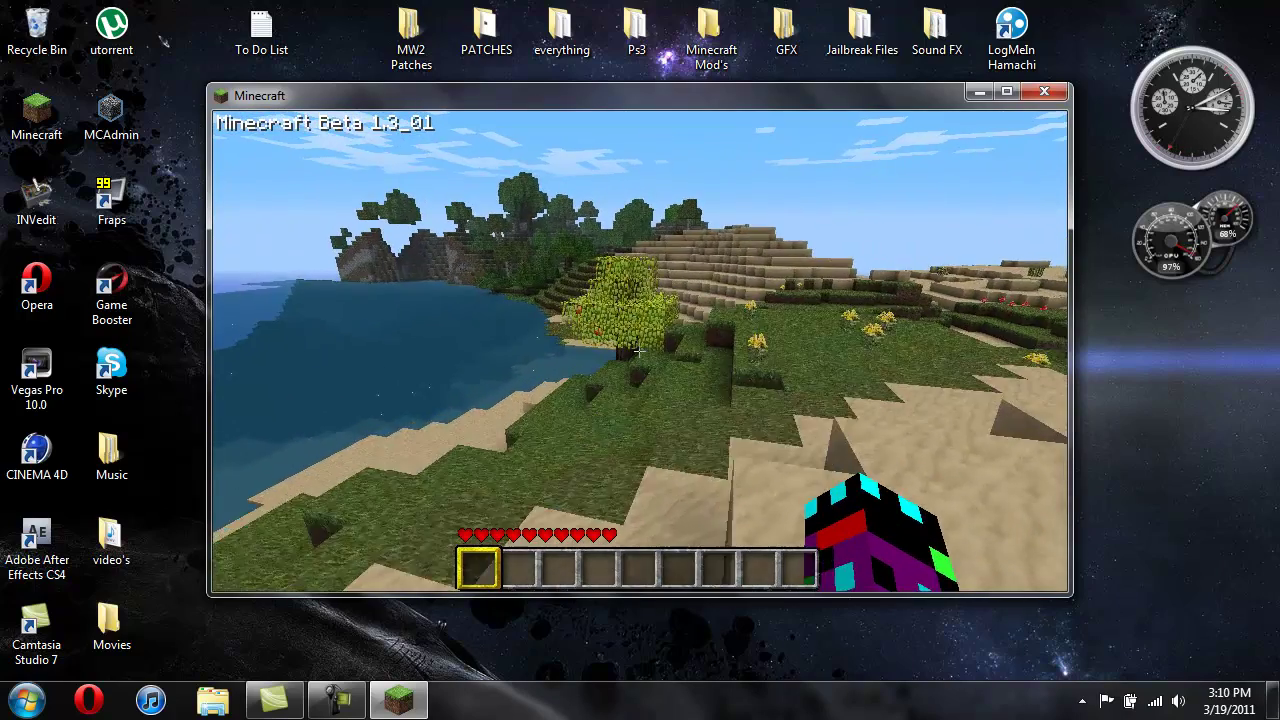
key("w")
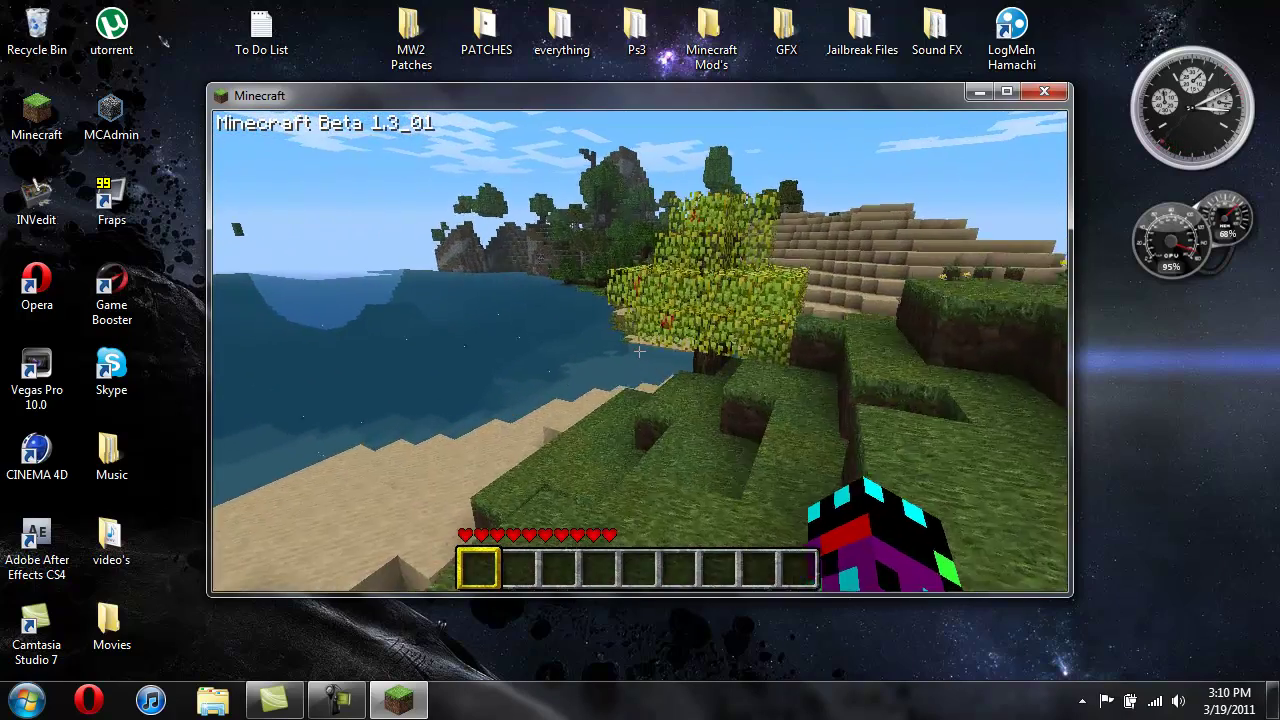
key("w")
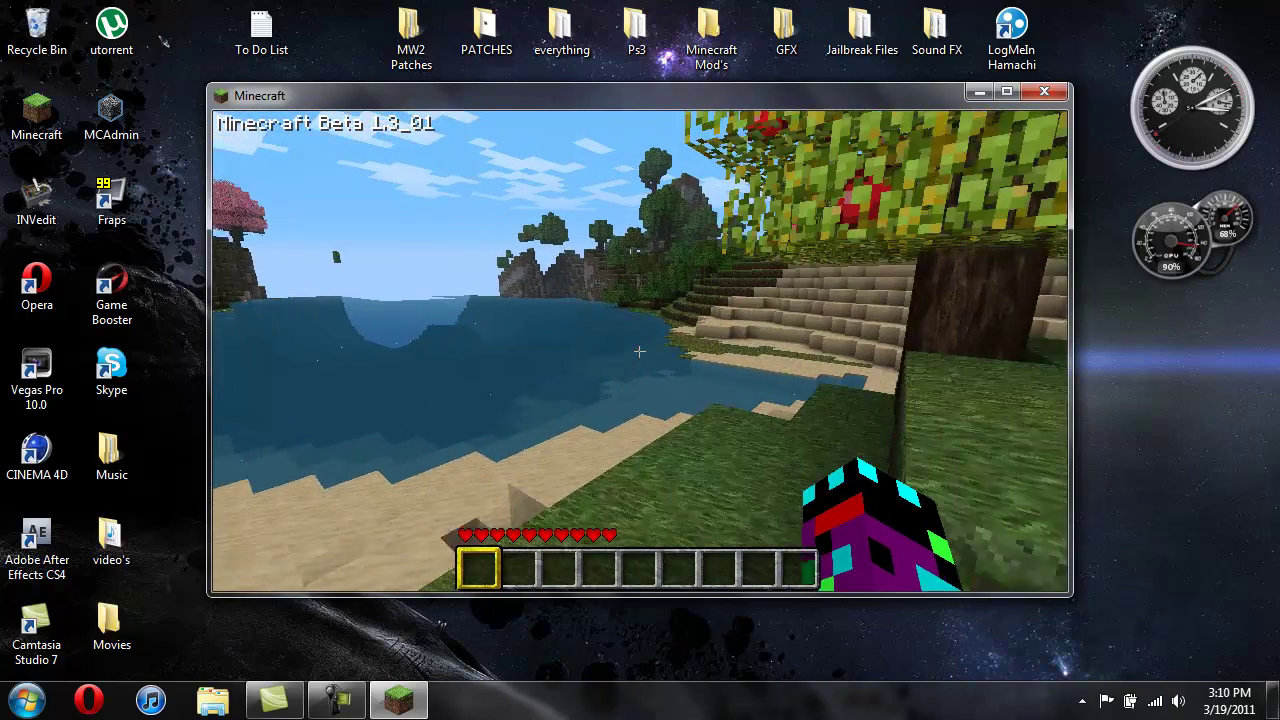
key("w")
key("w")
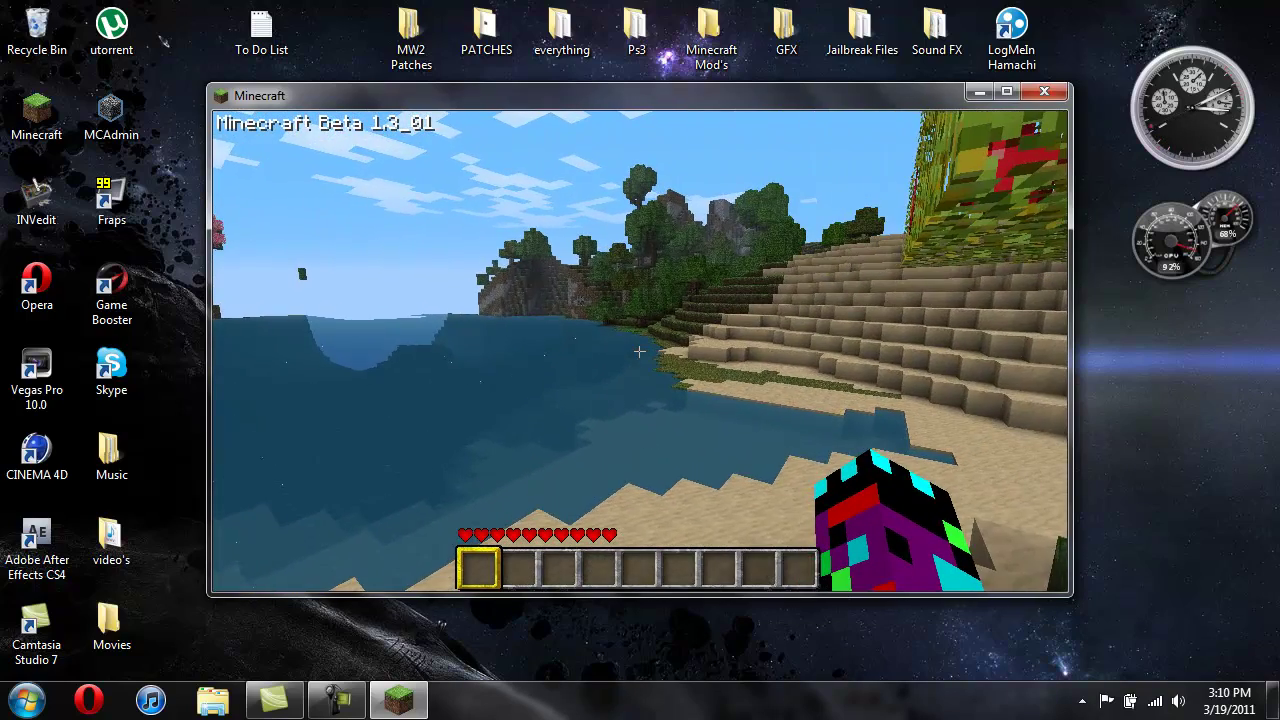
key("w")
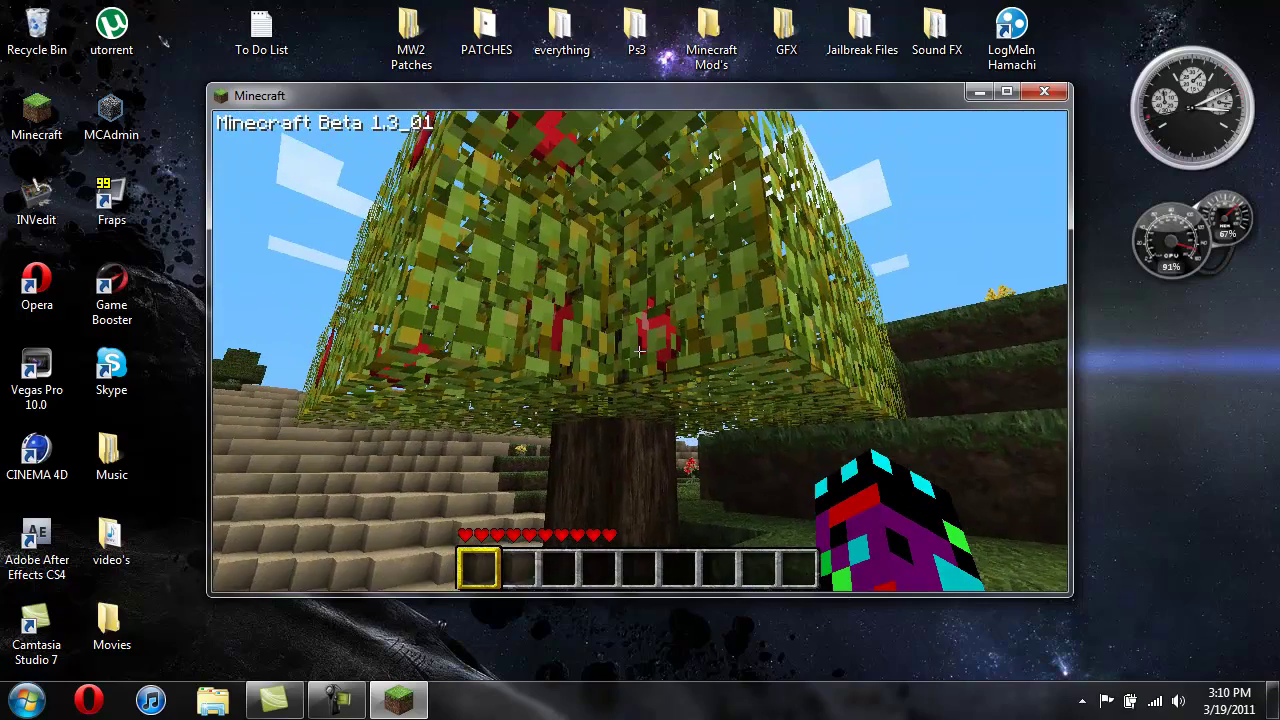
Stand beneath the fruit tree, pick an apple from its leaves and eat it, twice.
key("w")
key("w")
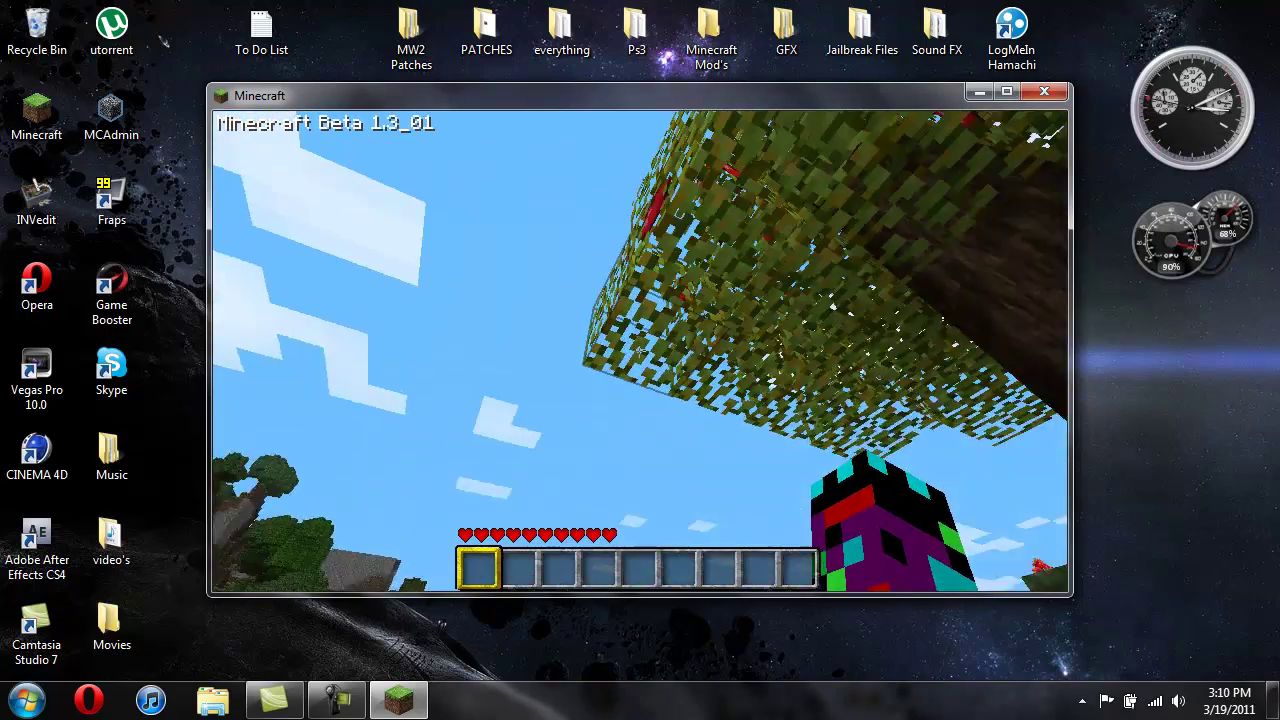
key("w")
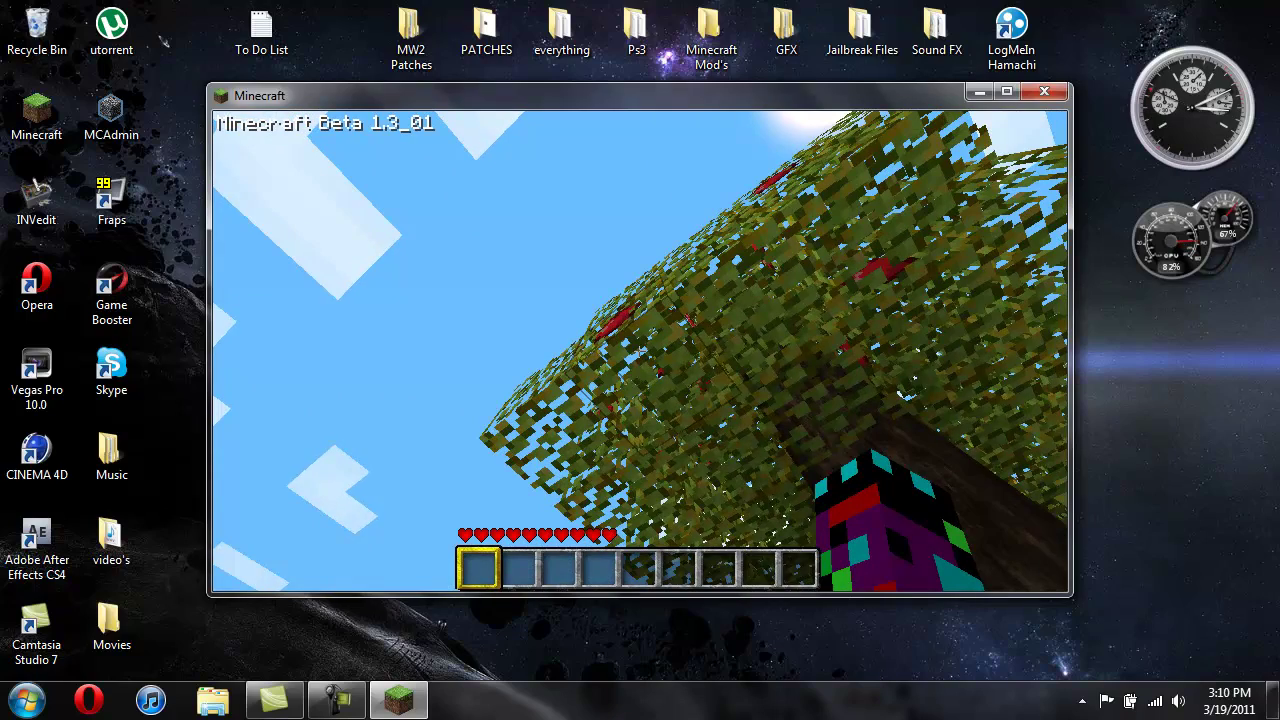
left_click(640, 351)
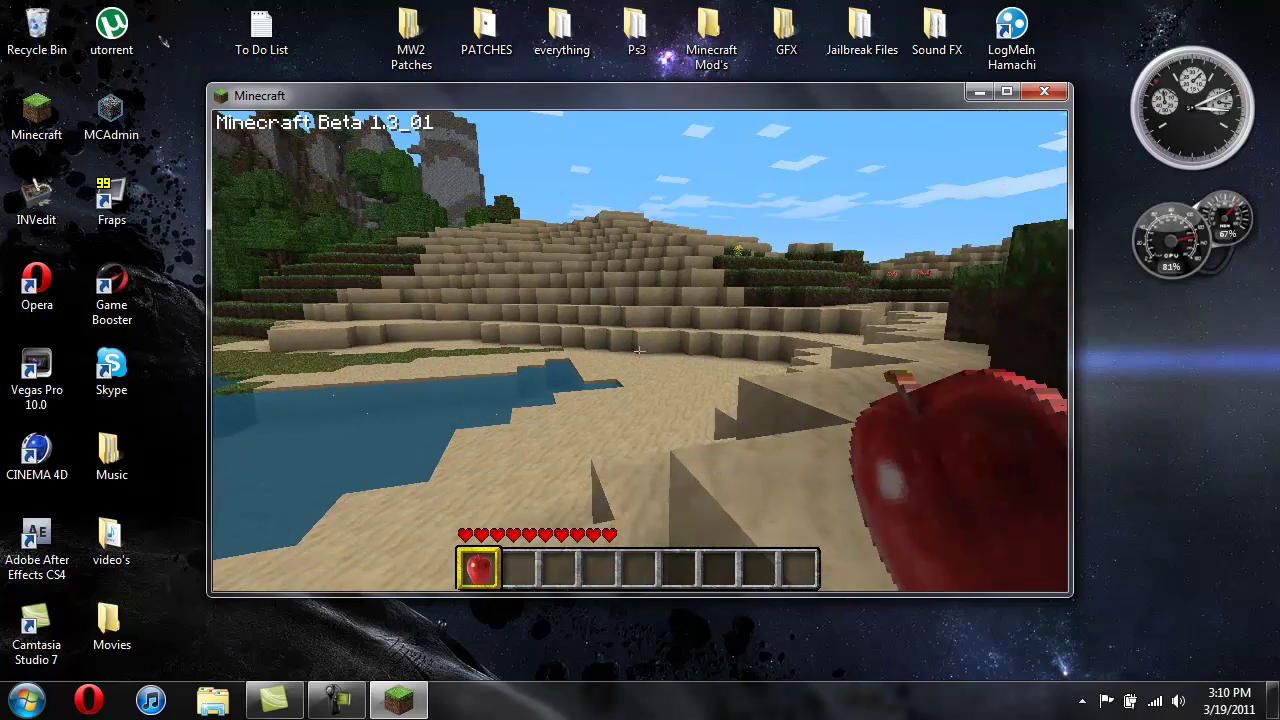
right_click(640, 351)
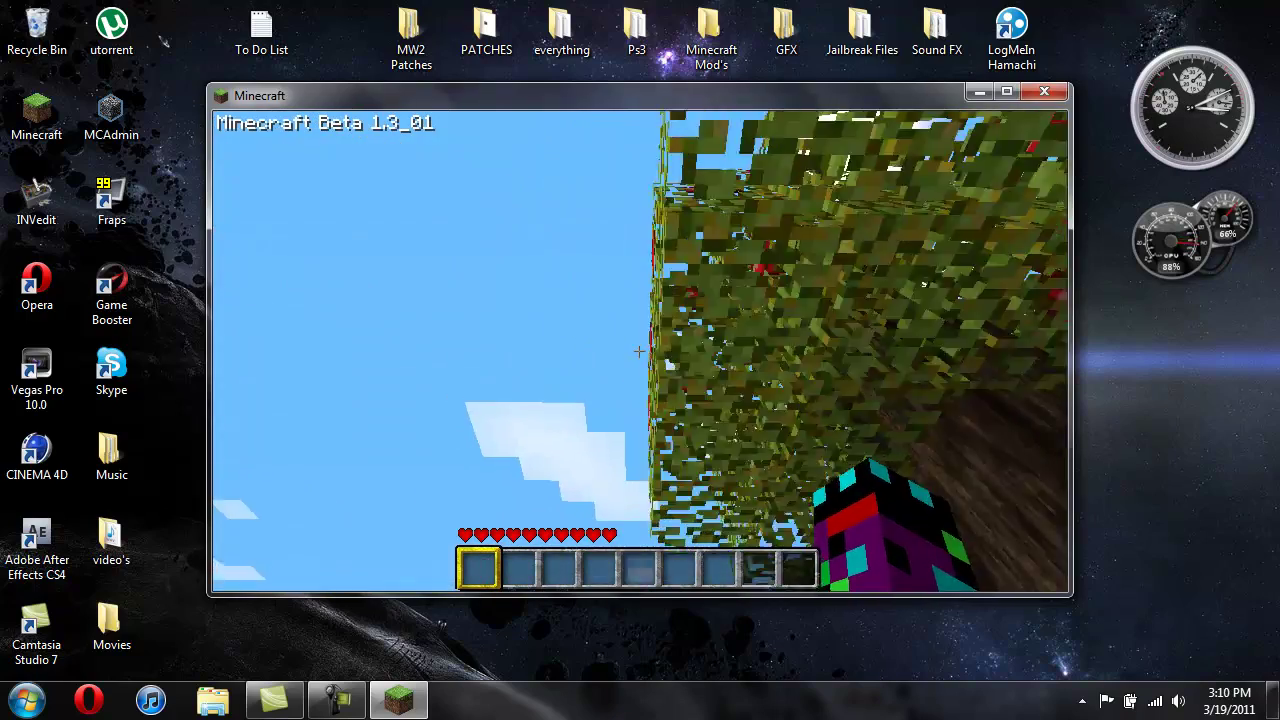
left_click(640, 351)
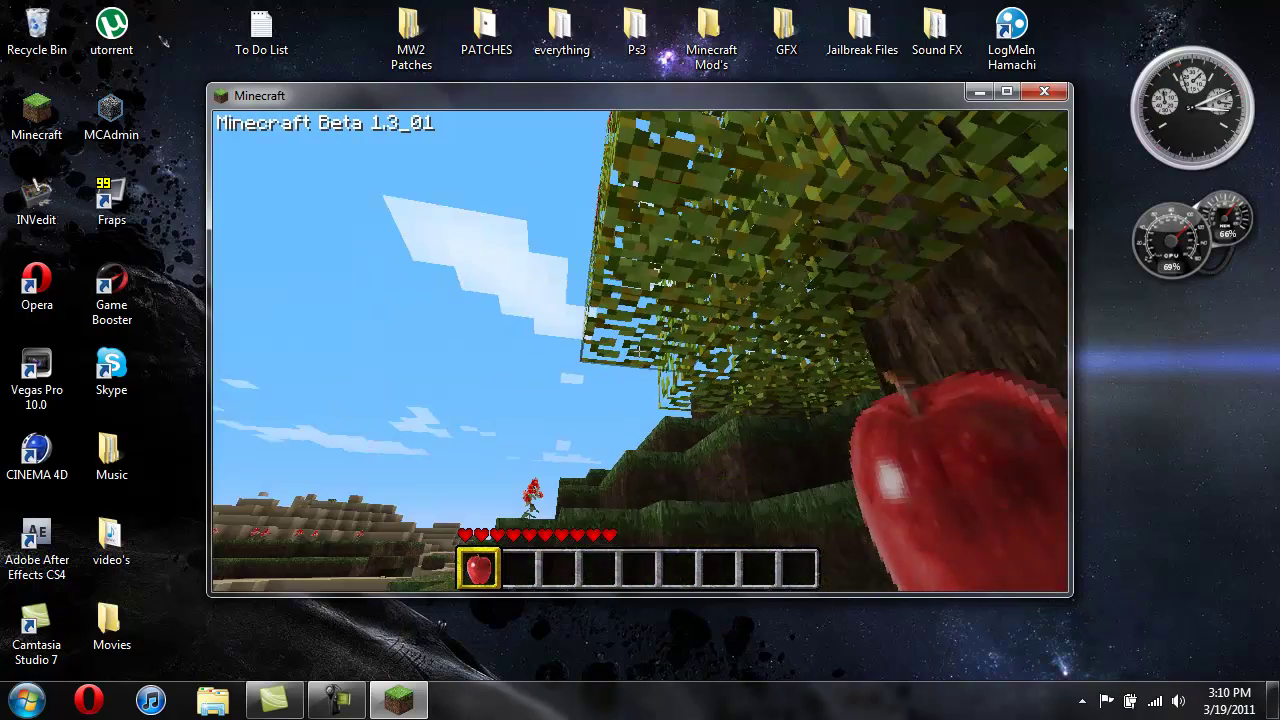
right_click(640, 351)
Cross the sand terraces to the dense green woodland by the water and look over its trees.
key("w")
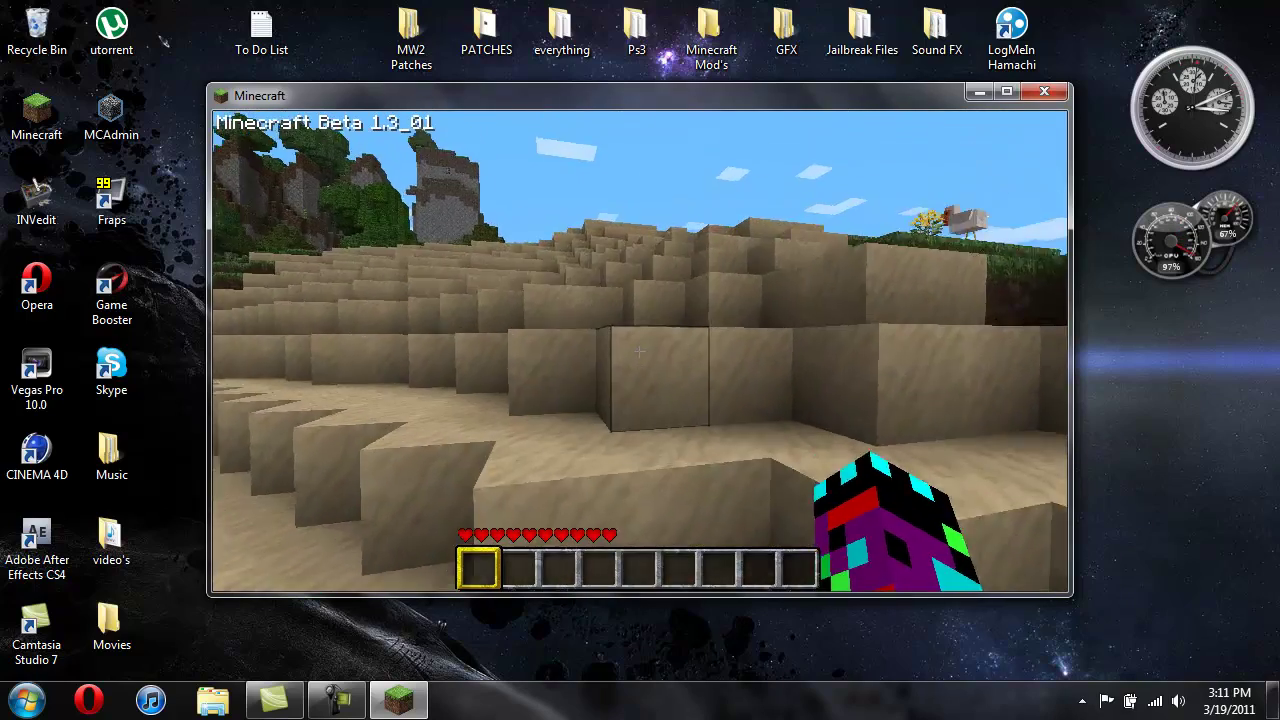
key("s")
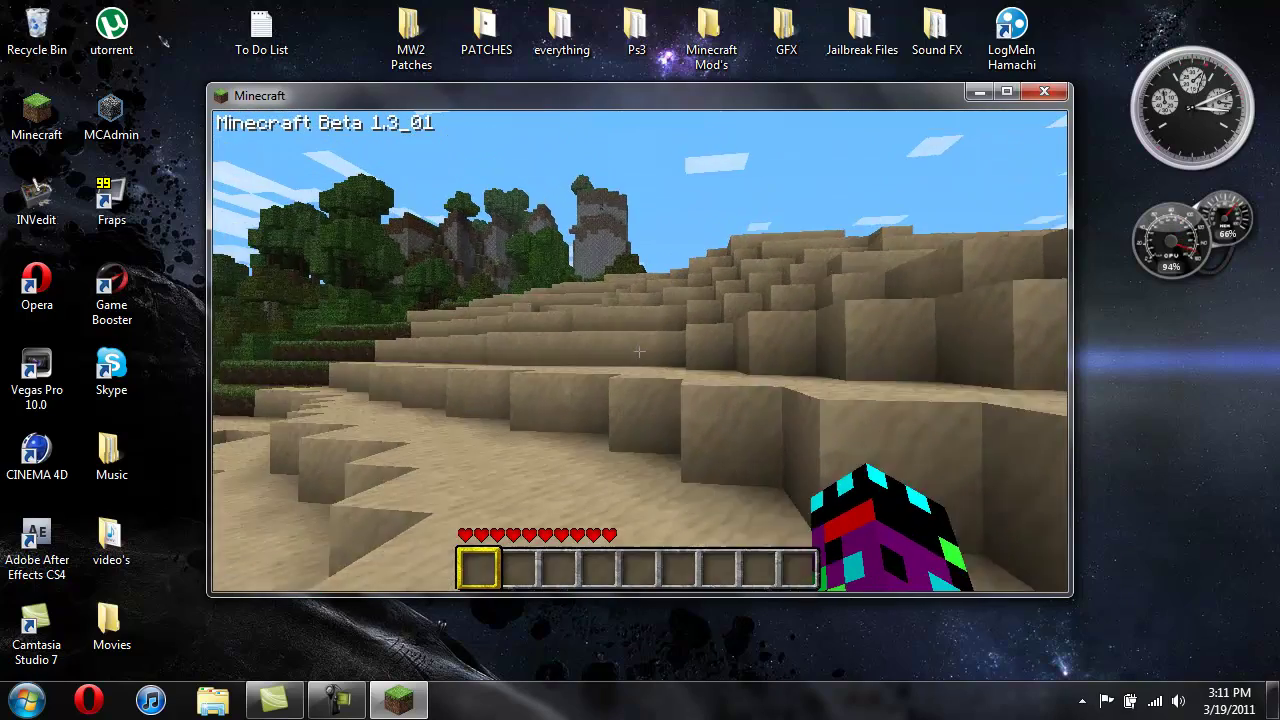
key("w")
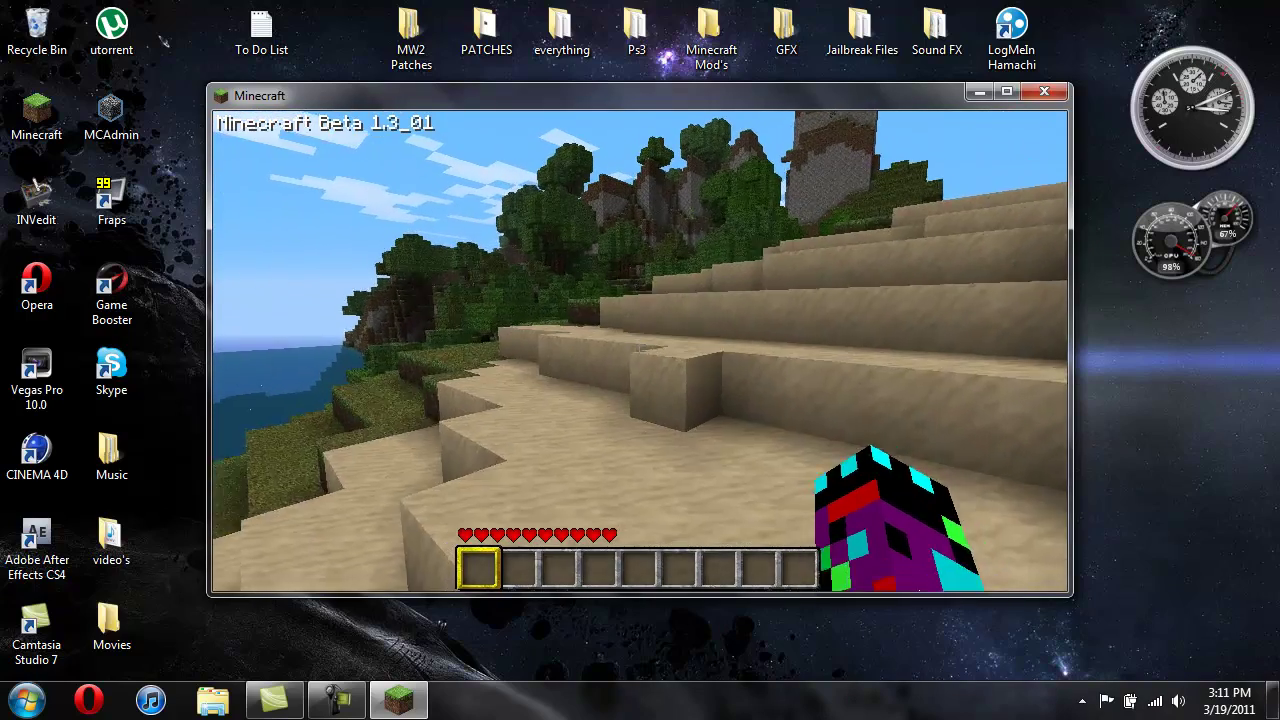
key("w")
key("w")
key("space")
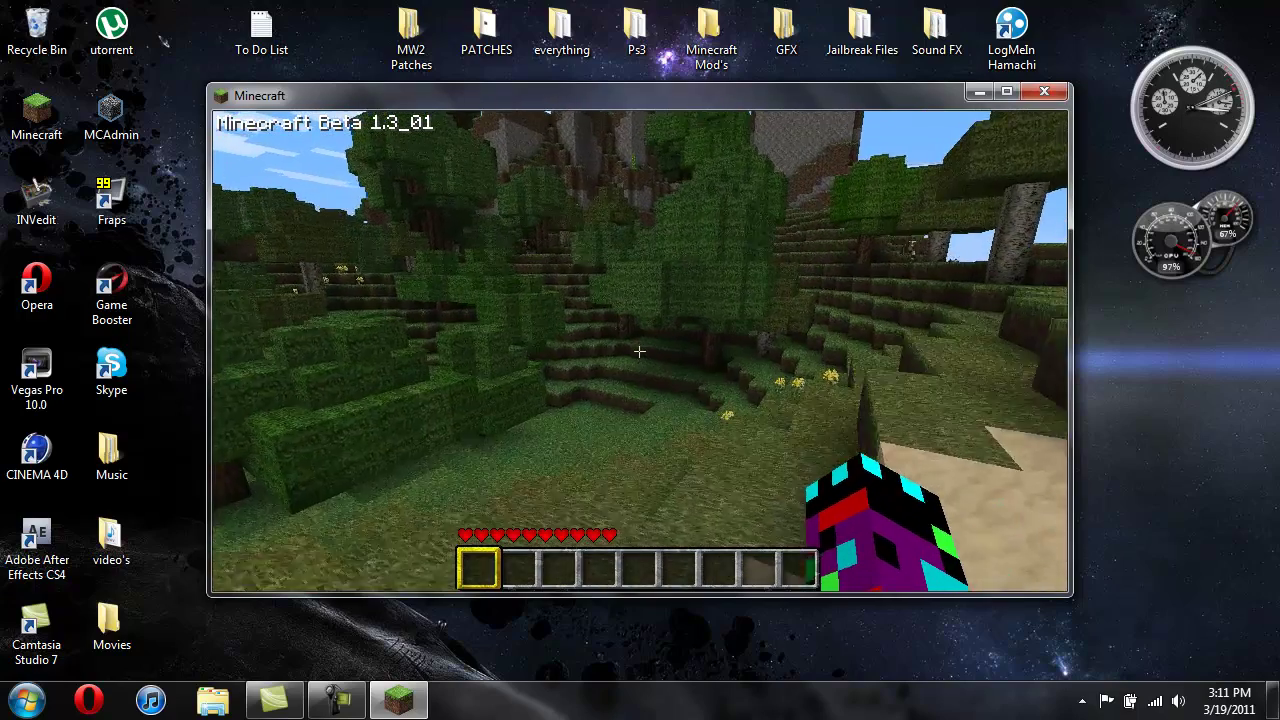
key("w")
key("w")
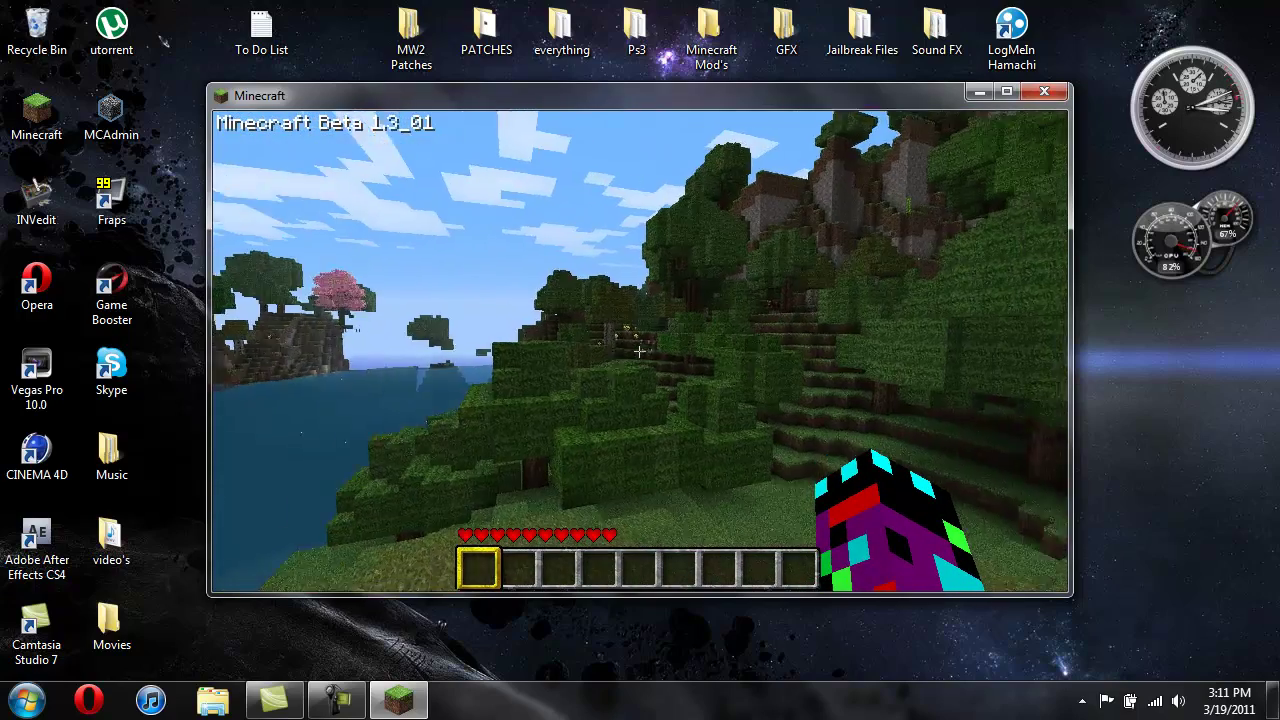
Explore the sand ridge and the woodland edge past the pale-trunked tree, looking for new trees.
key("w")
key("space")
key("space")
key("w")
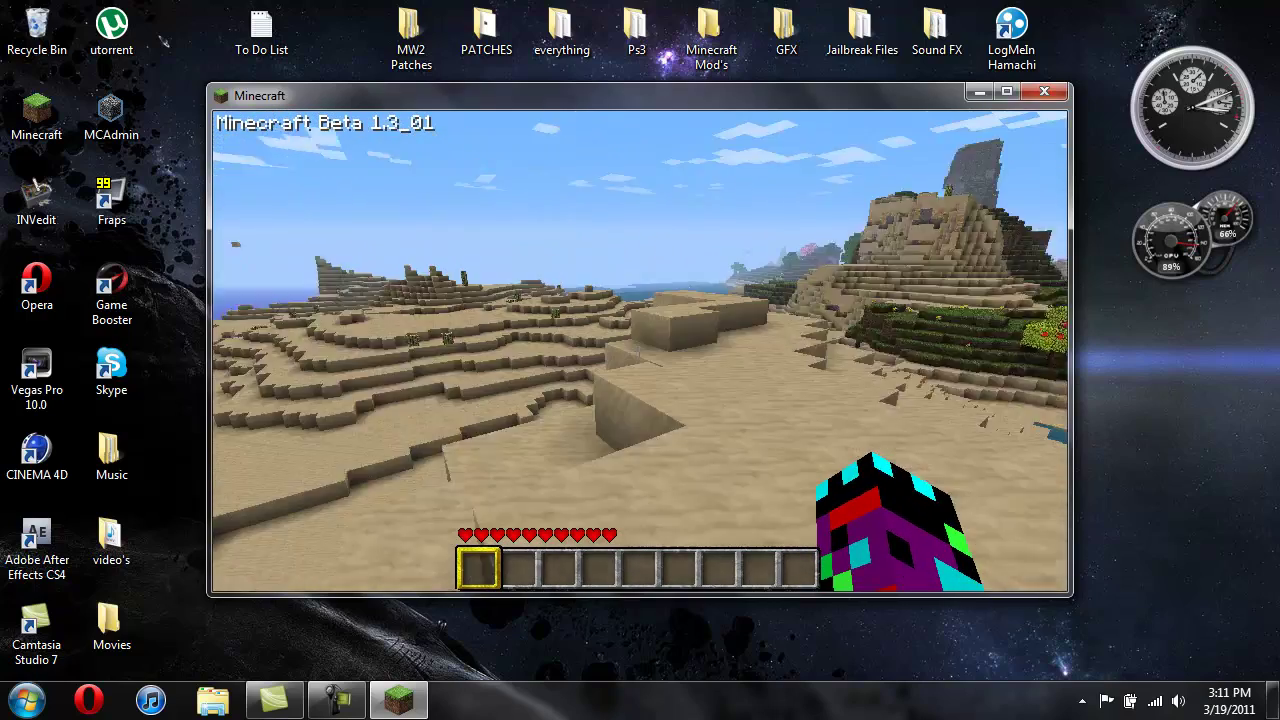
key("w")
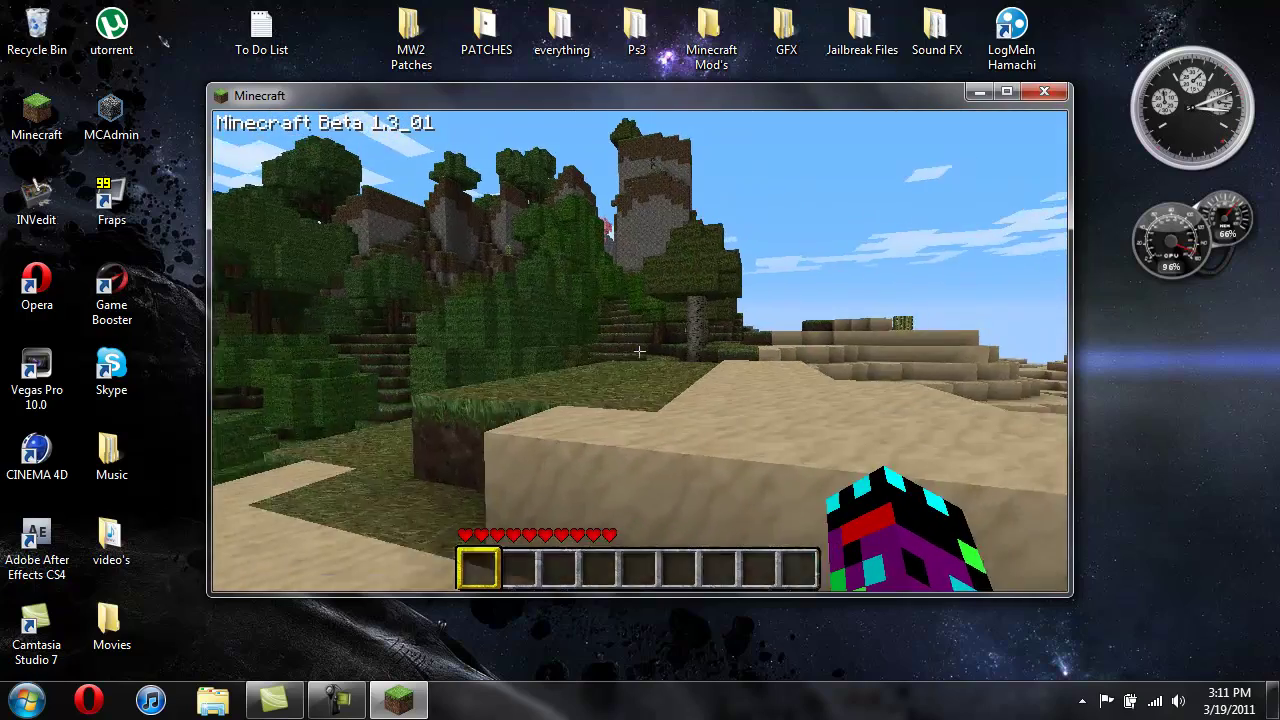
key("w")
key("space")
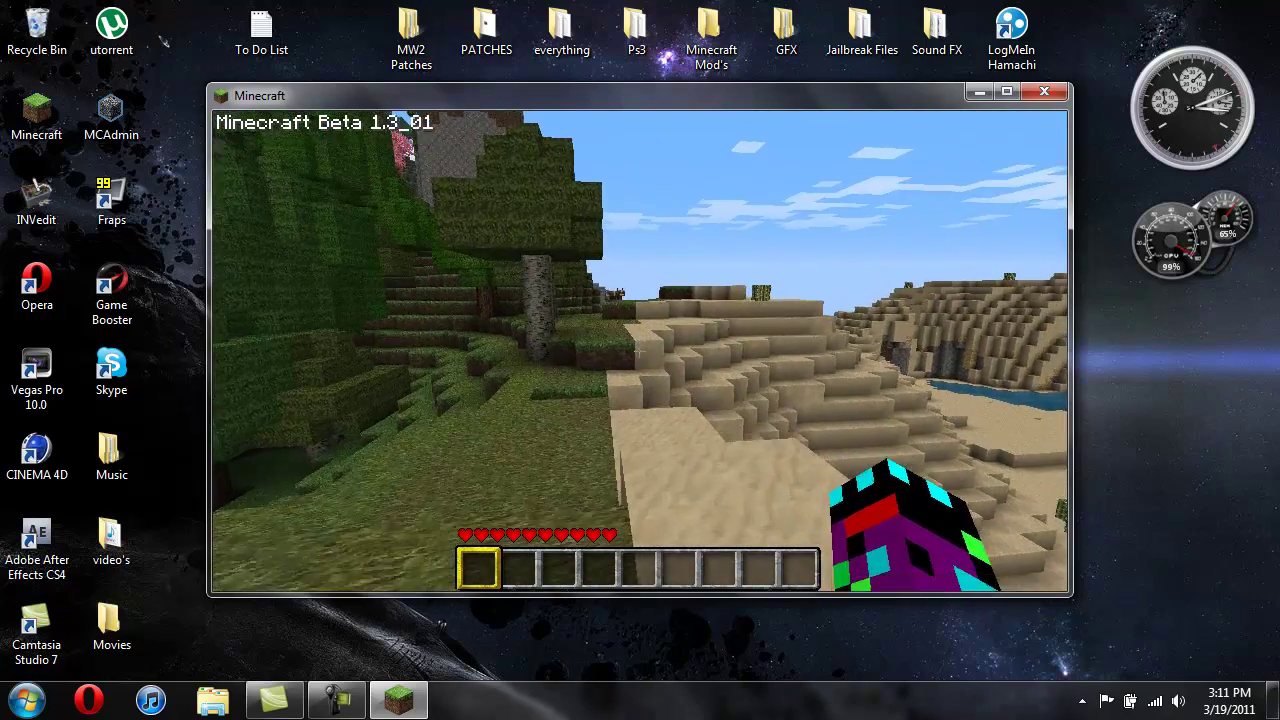
key("w")
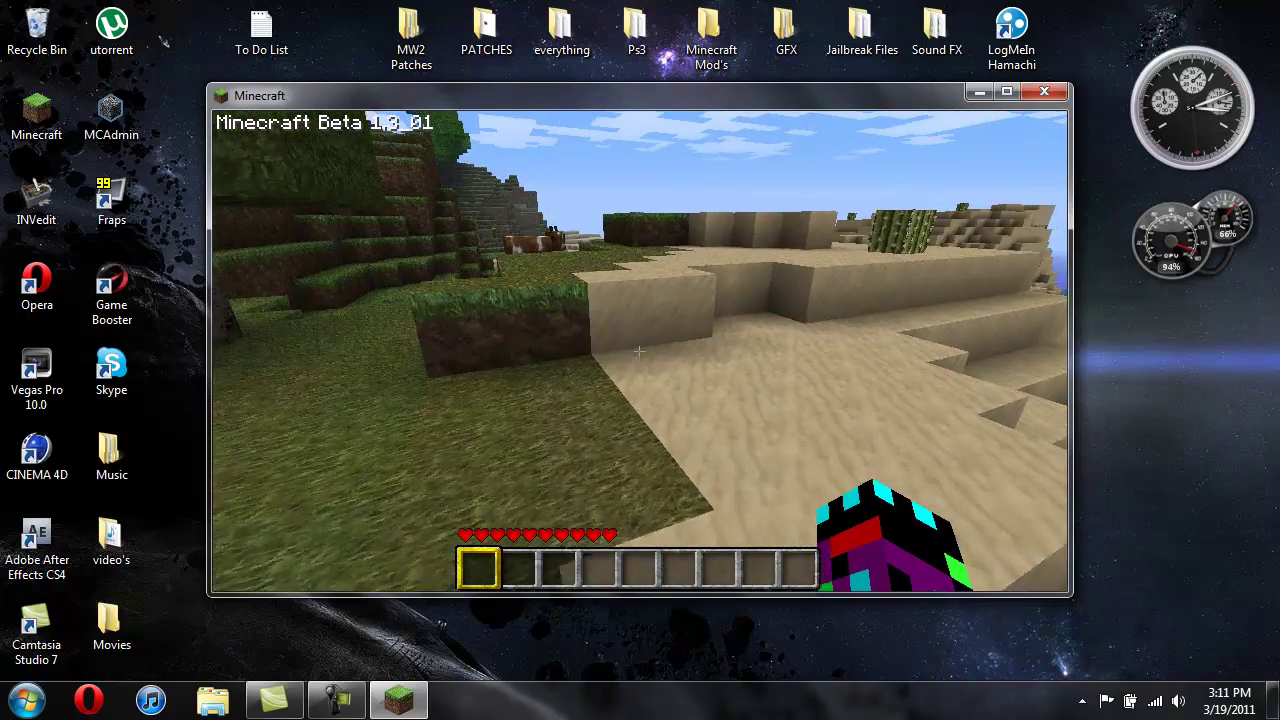
Go over the grass and sand ridge past the cow and down the terraces beside the steep hill.
key("w")
key("space")
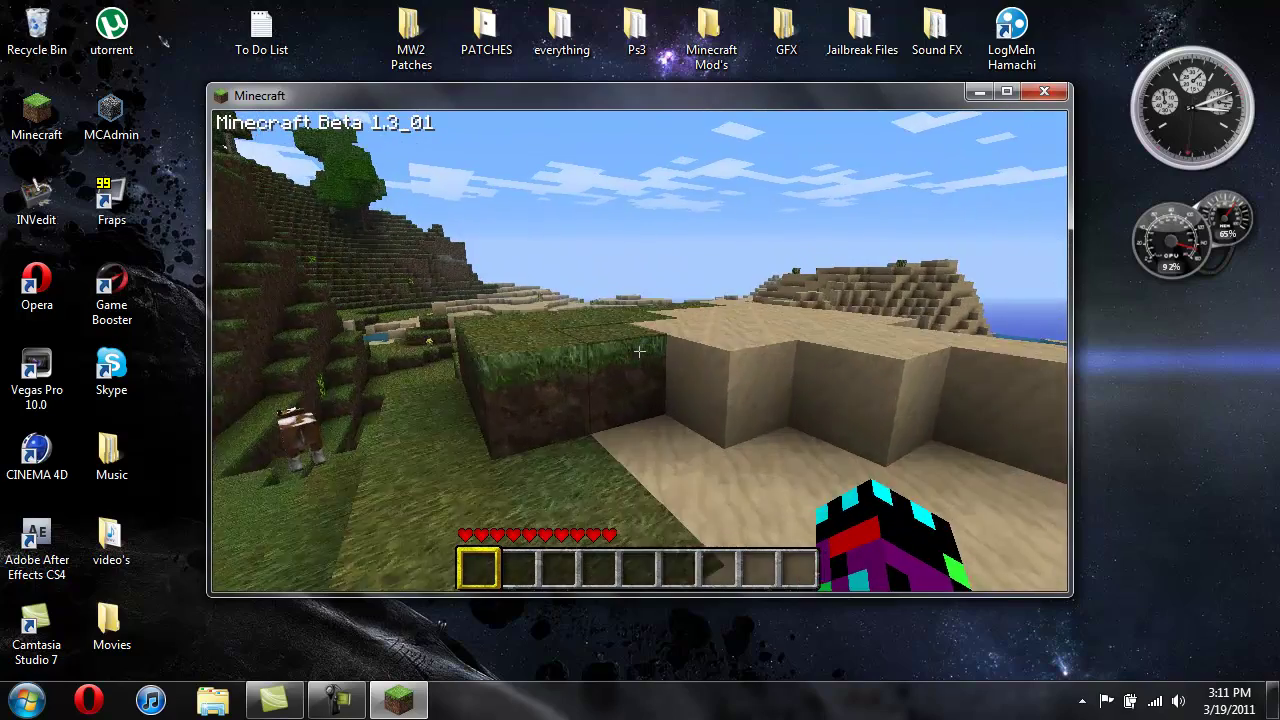
key("w")
key("space")
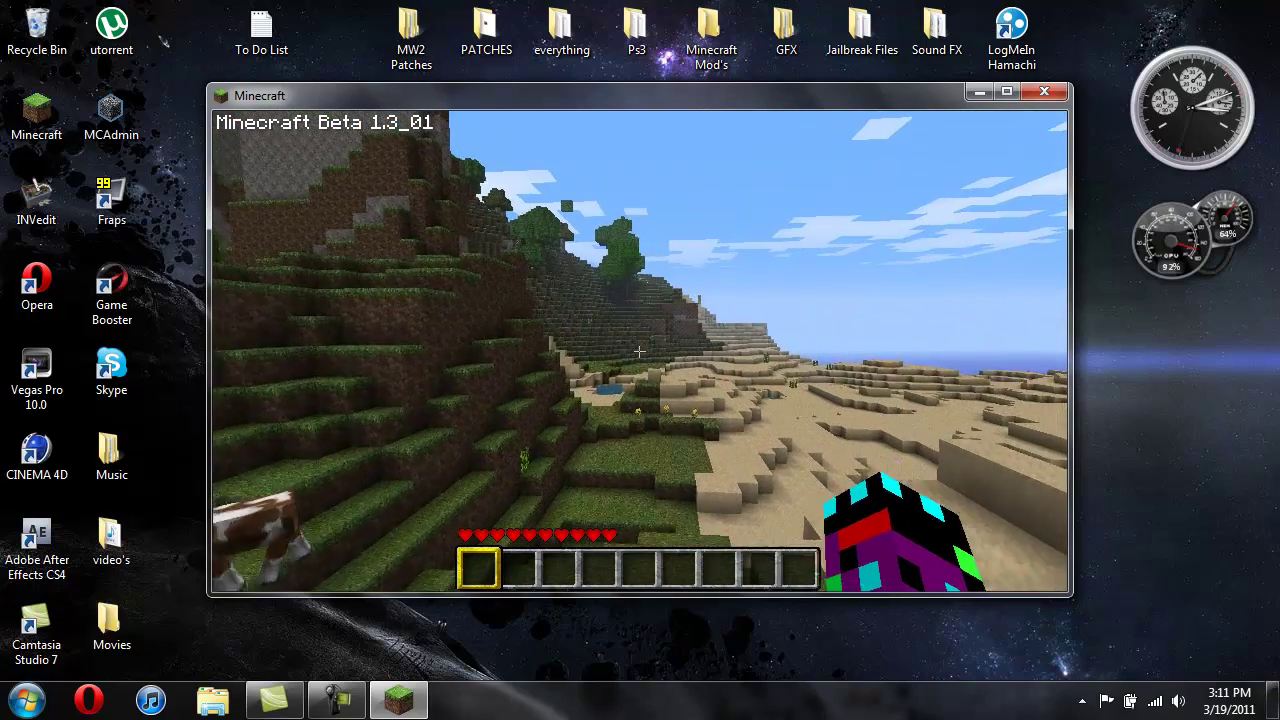
key("w")
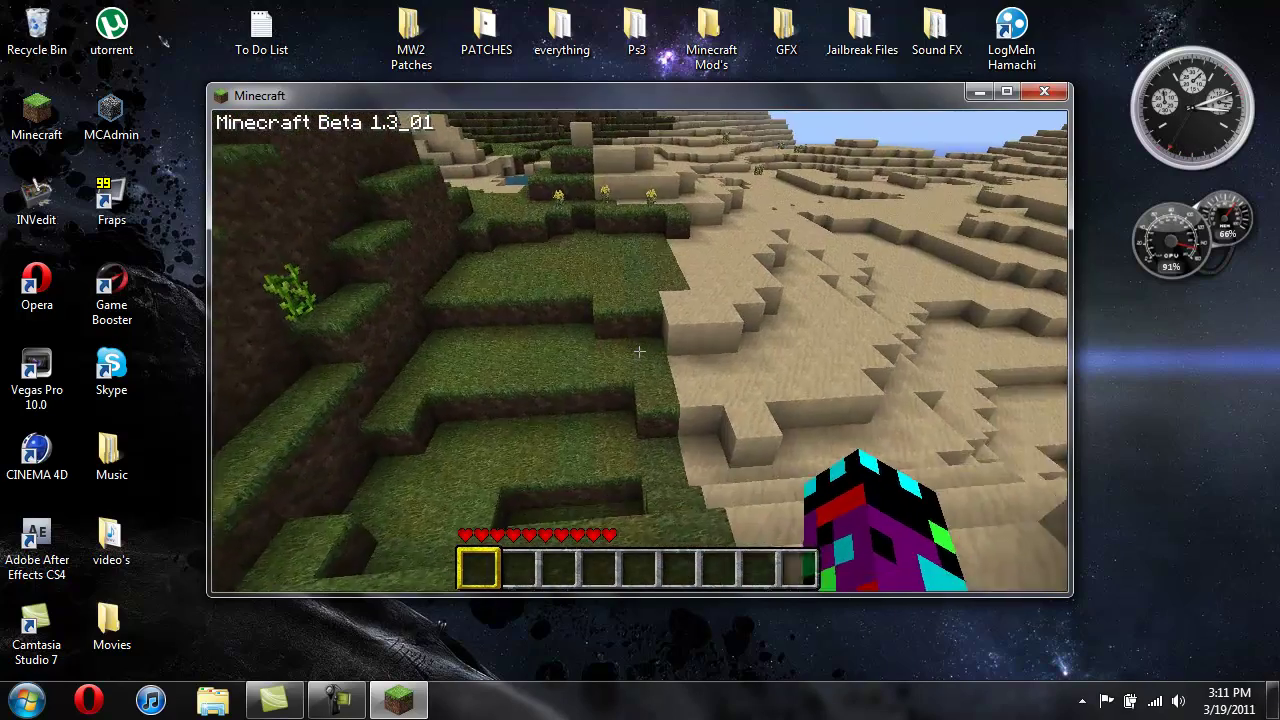
key("w")
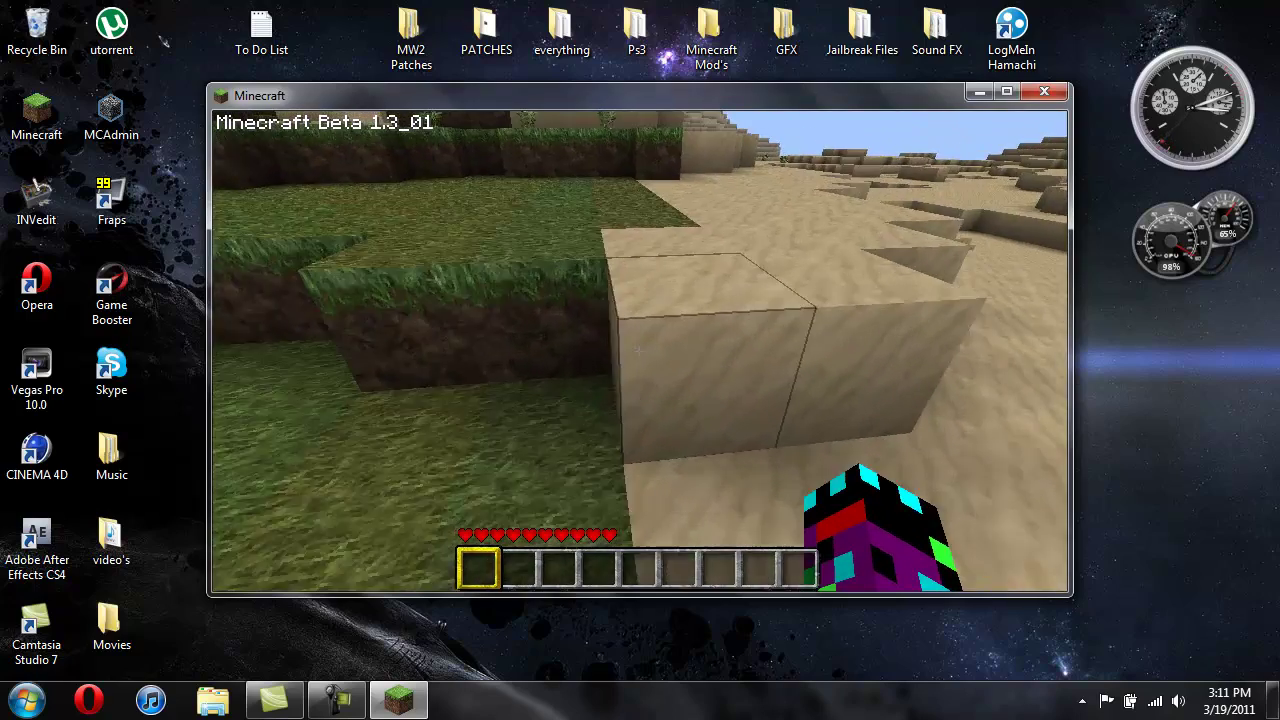
Pause the game and the screen recording.
key("Escape")
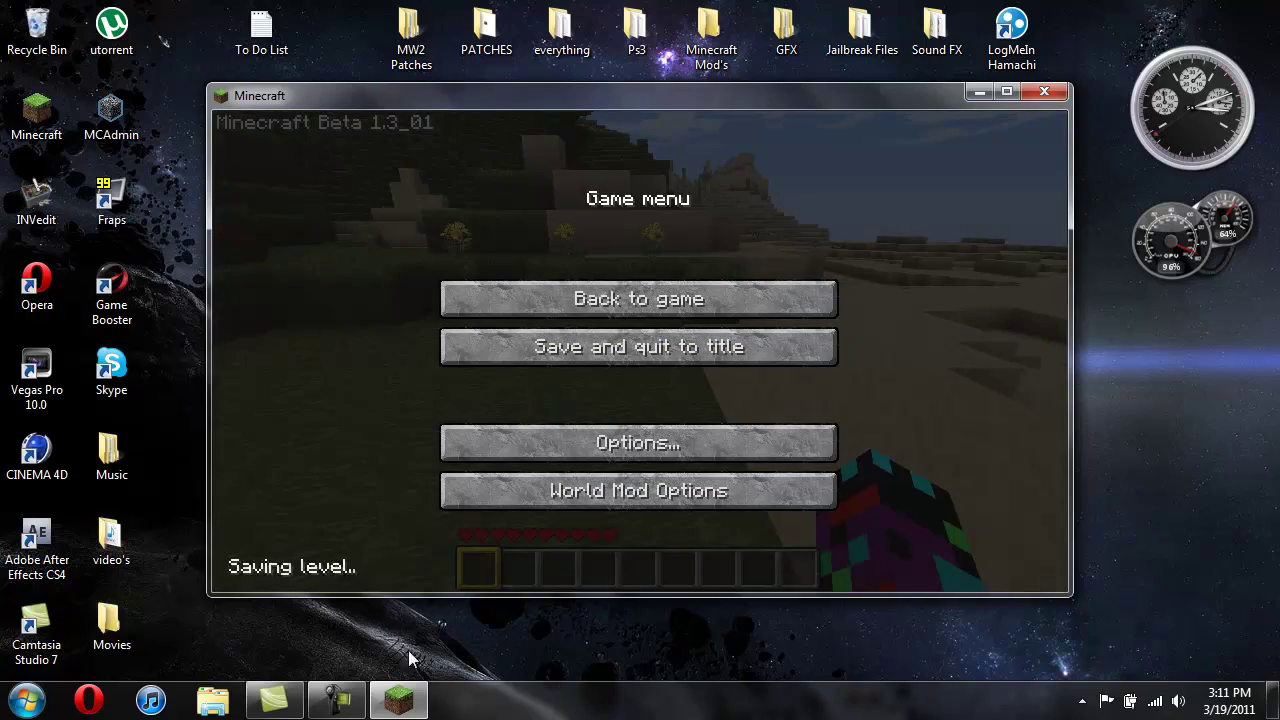
left_click(337, 700)
left_click(1181, 608)
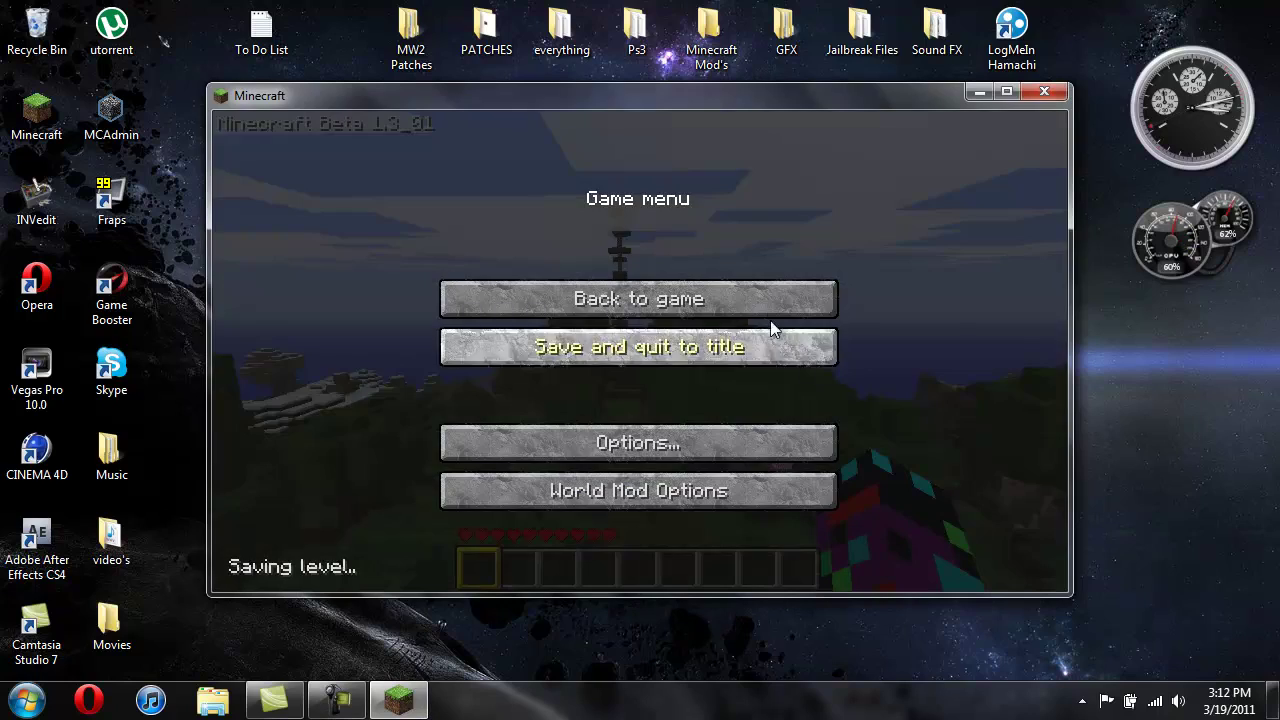
Resume the game, view the tall thin layered tree above the forest, and head into the woods.
left_click(745, 305)
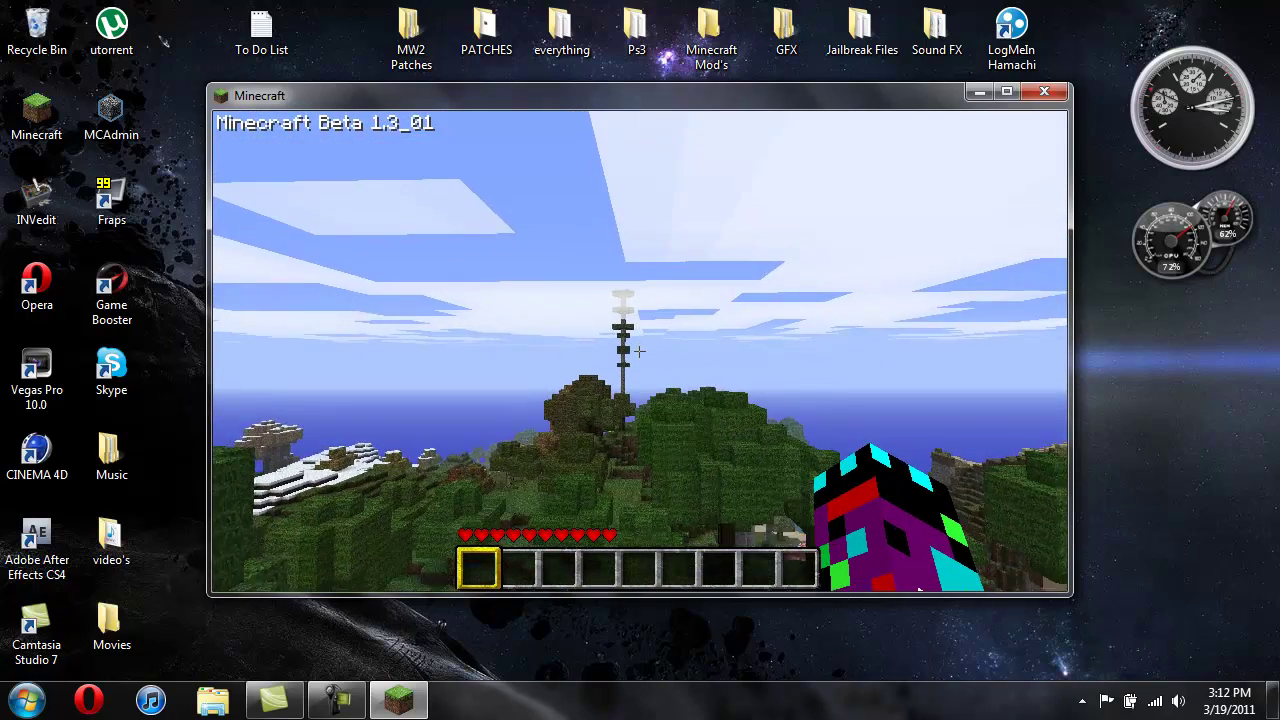
key("w")
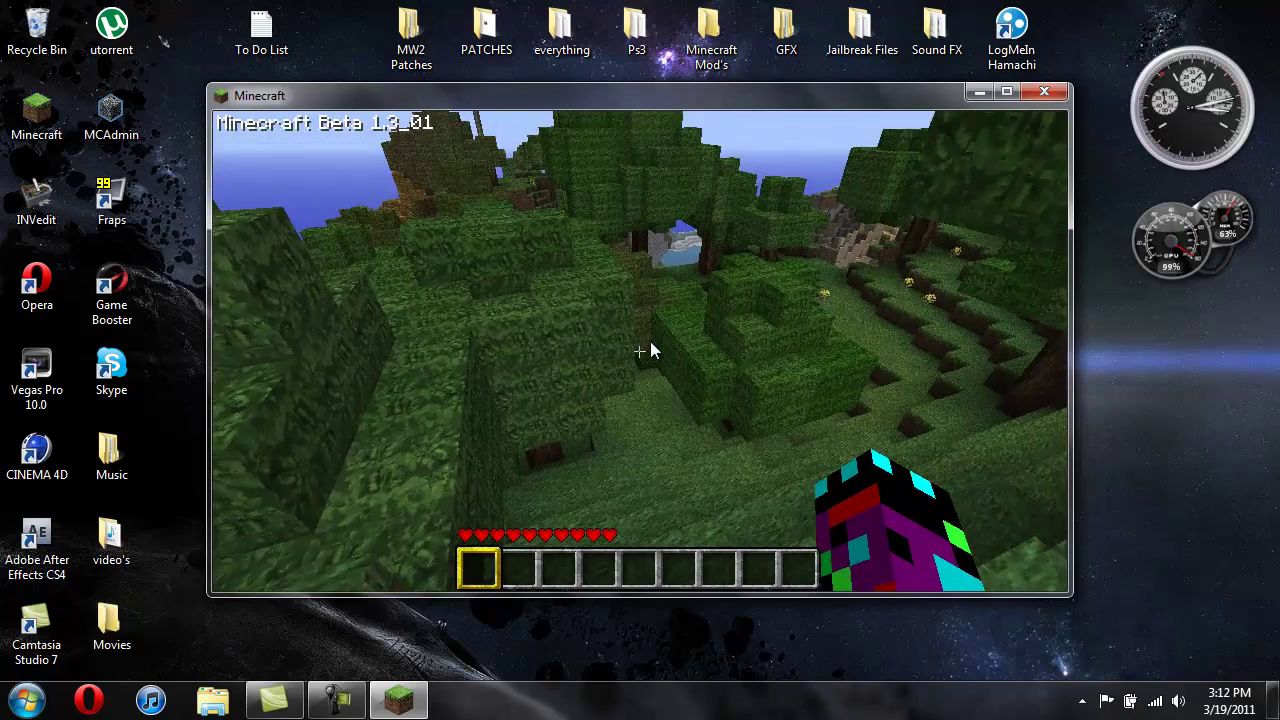
Pause the game and the recording again, and resume play beside the tall pale-barked tree.
key("Escape")
left_click(337, 698)
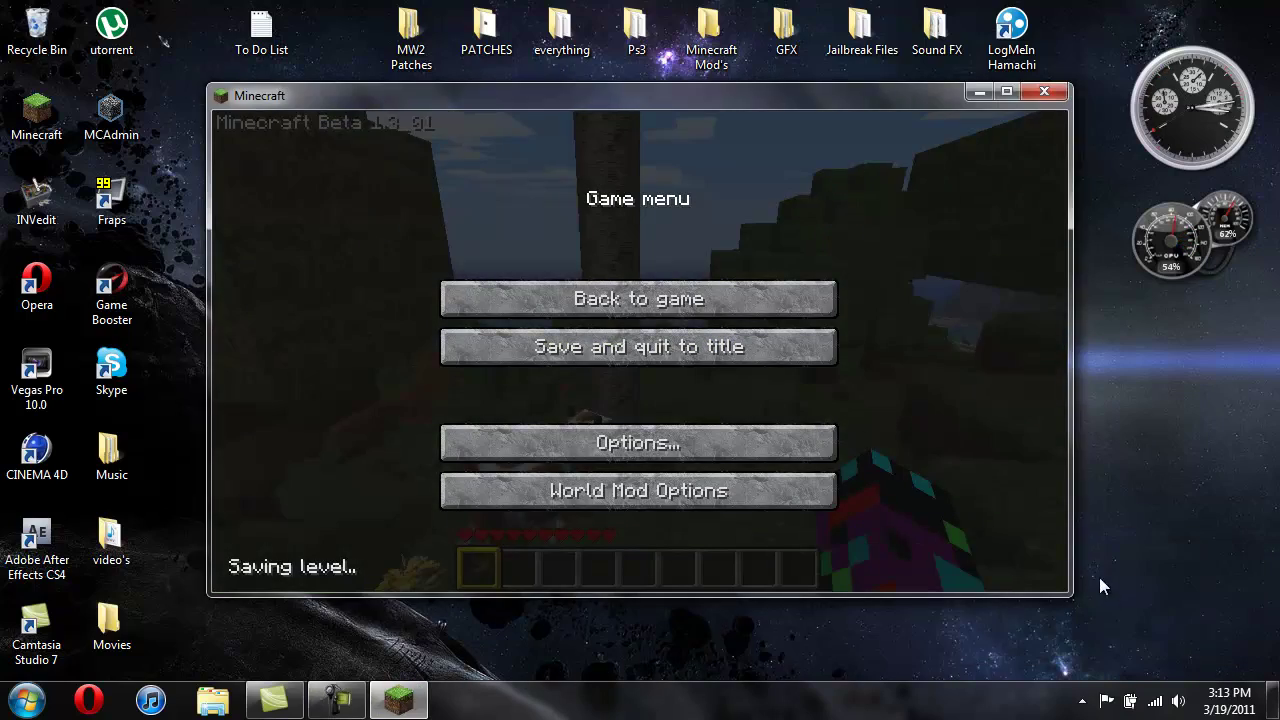
left_click(765, 300)
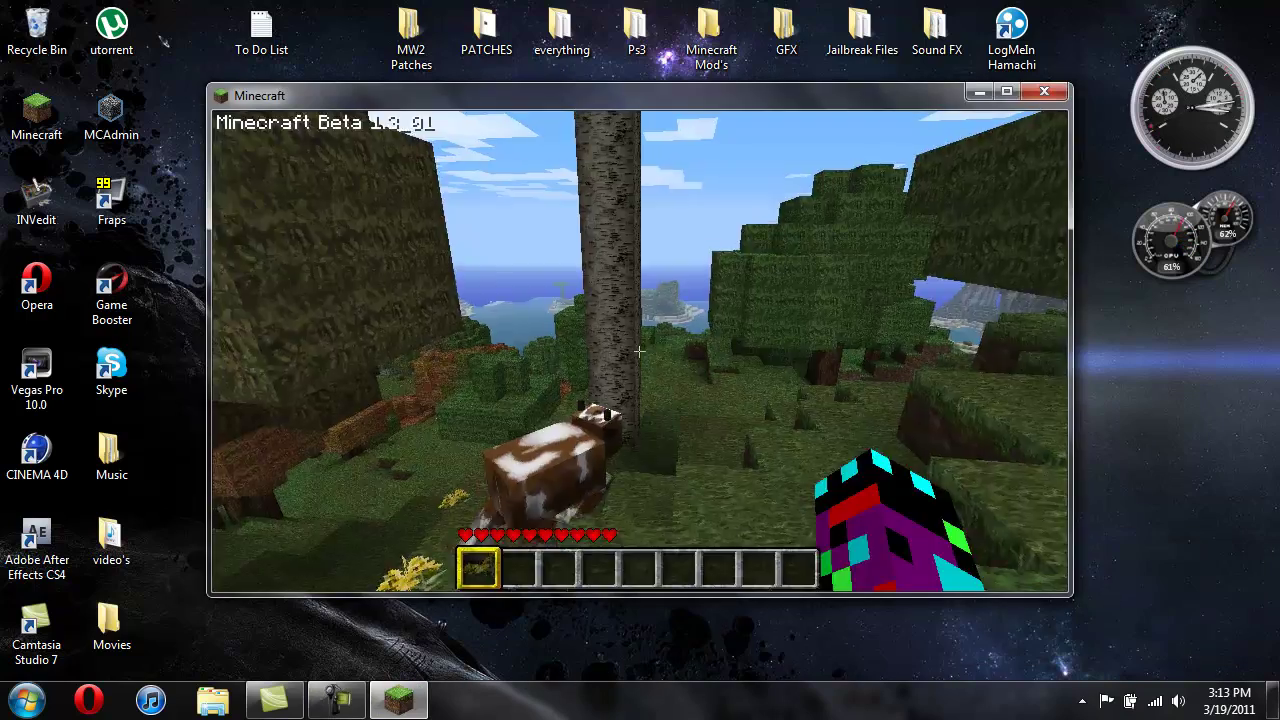
Back away from the tall pale-barked tree and look up its trunk to the layered crown.
key("s")
key("s")
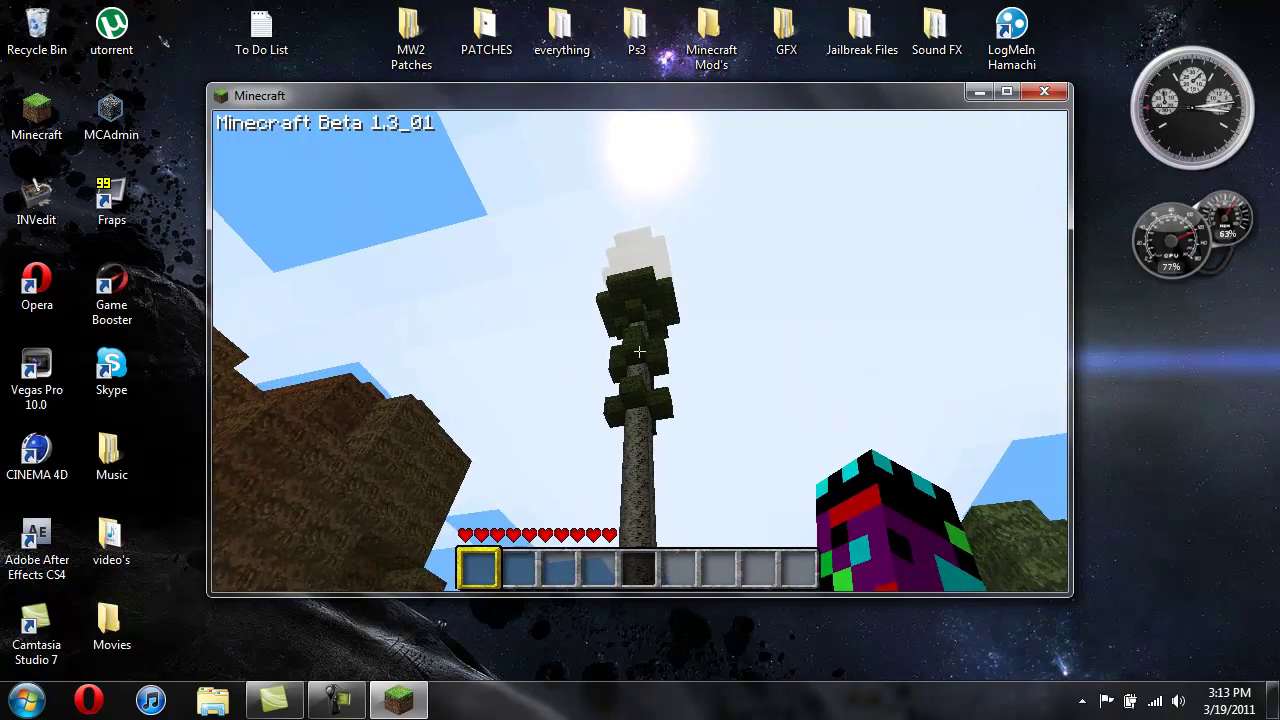
key("s")
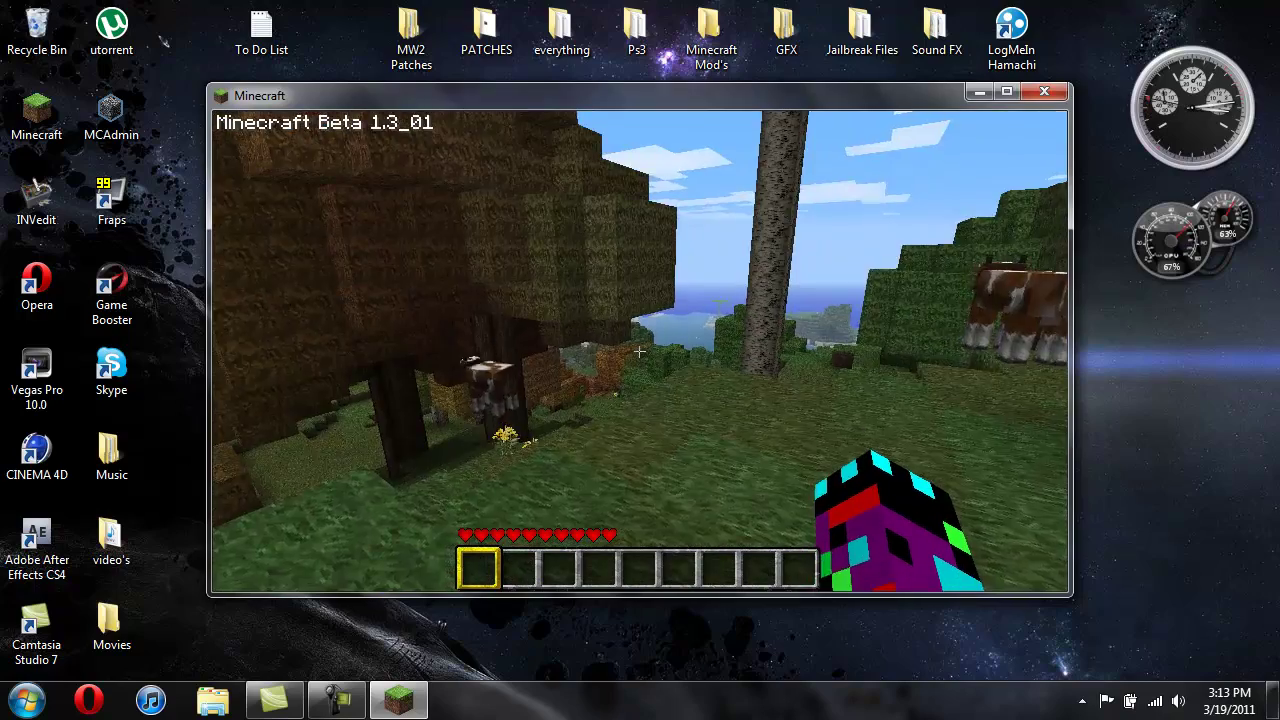
Walk downhill past the brown-leaved trees to the short pale-trunked trees on the way to the snowy area.
key("w")
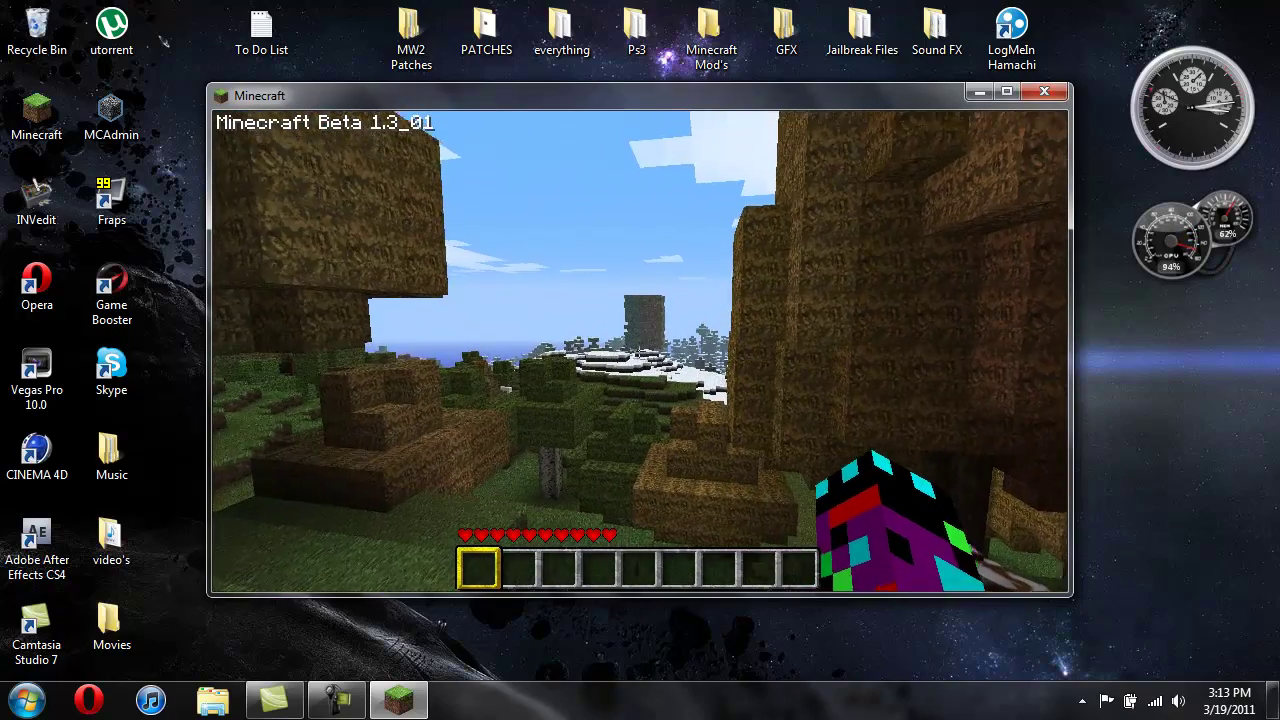
key("w")
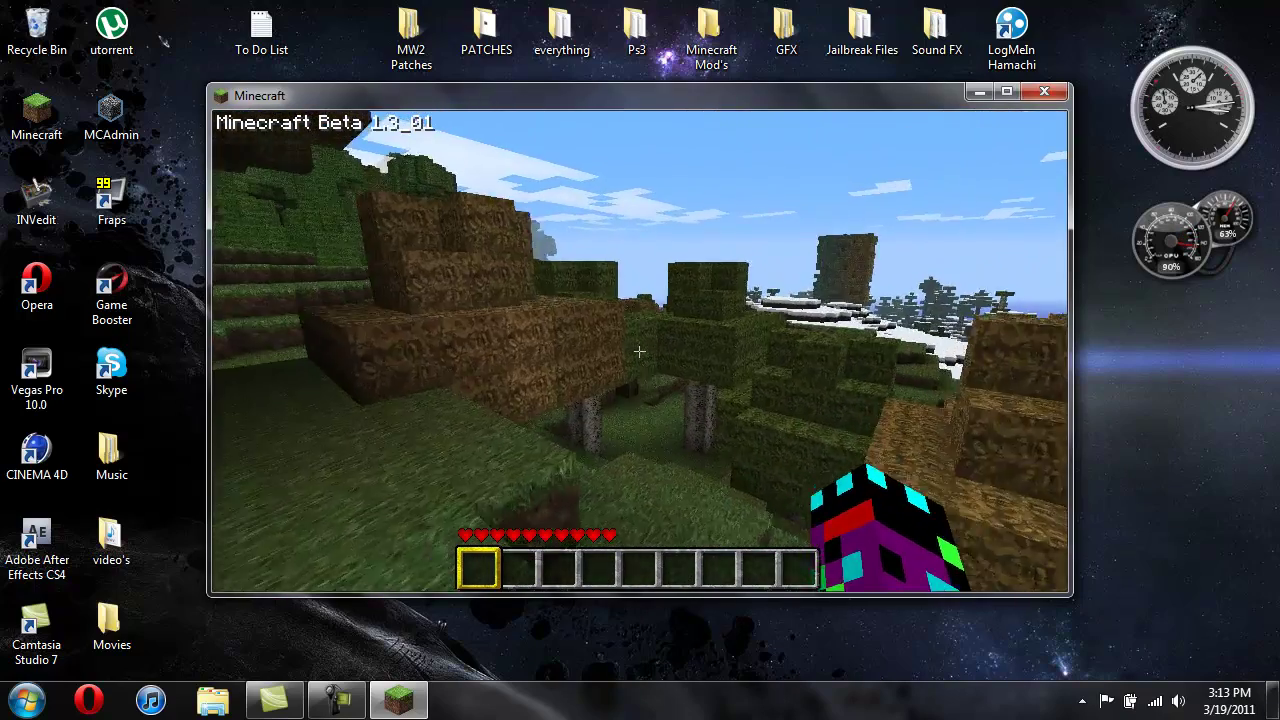
key("w")
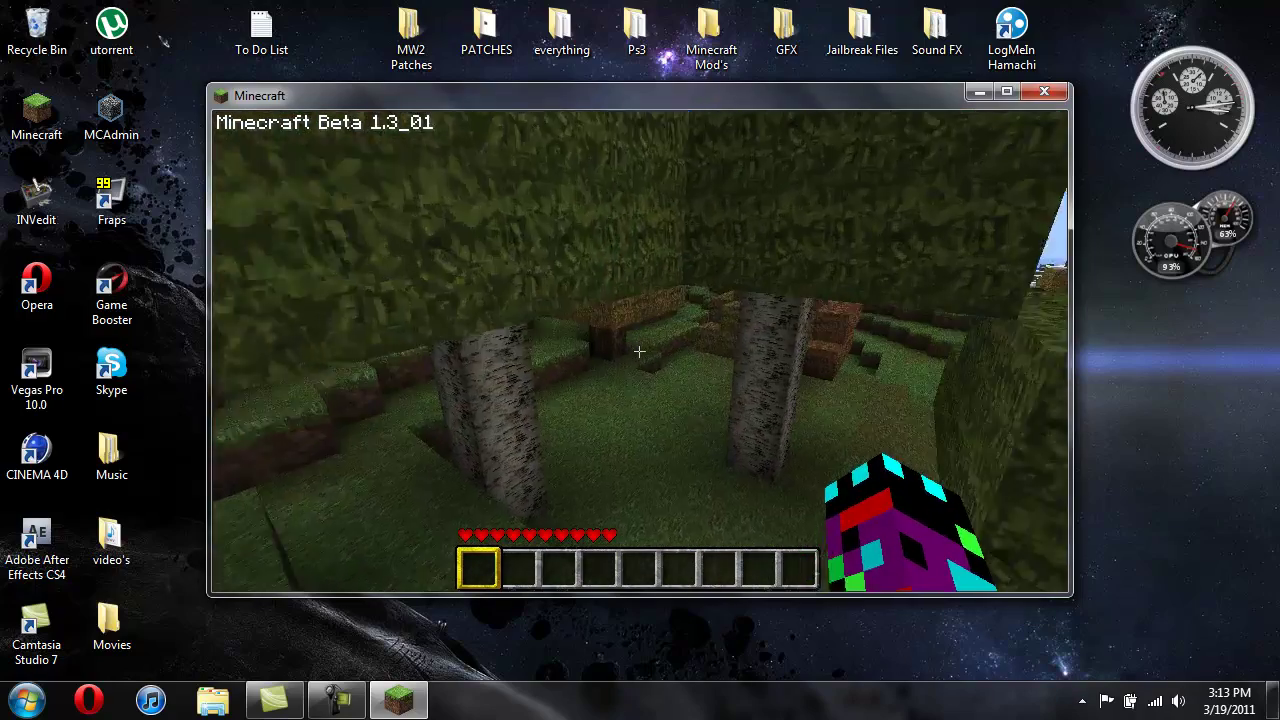
key("w")
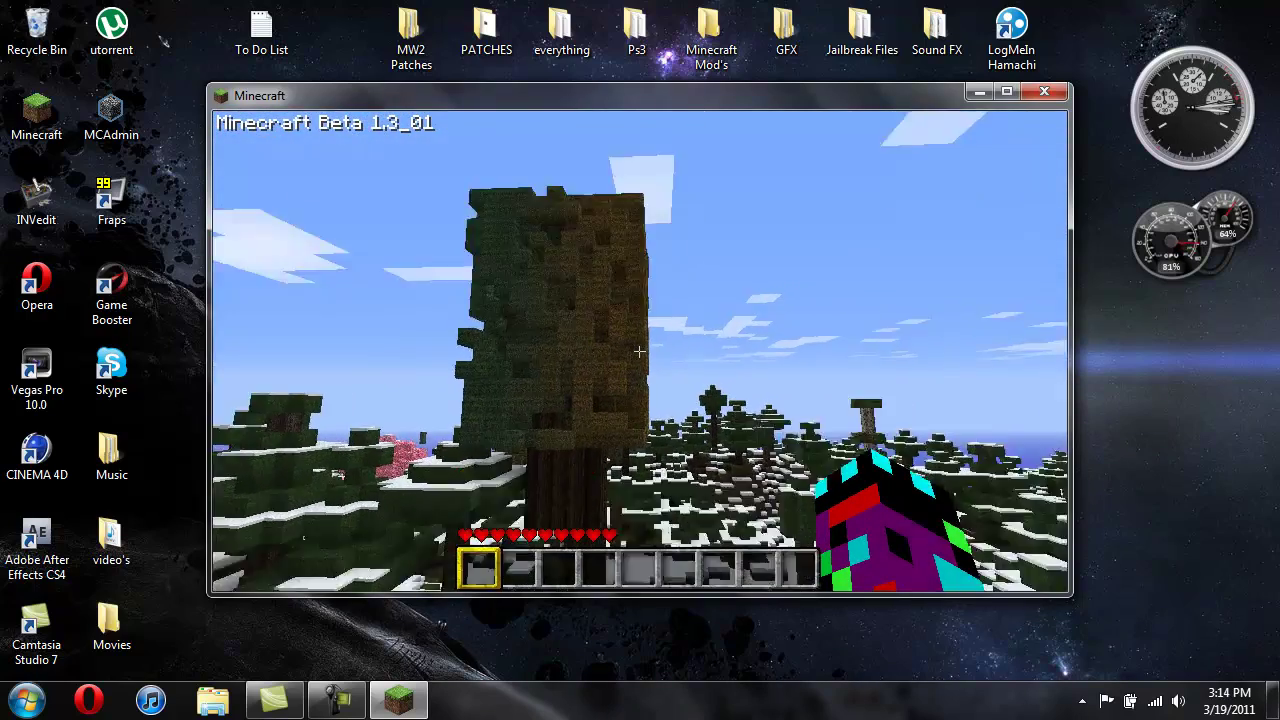
Cross the snow to the giant thick-trunked tree, look up at its crown, and stand against the trunk.
key("w")
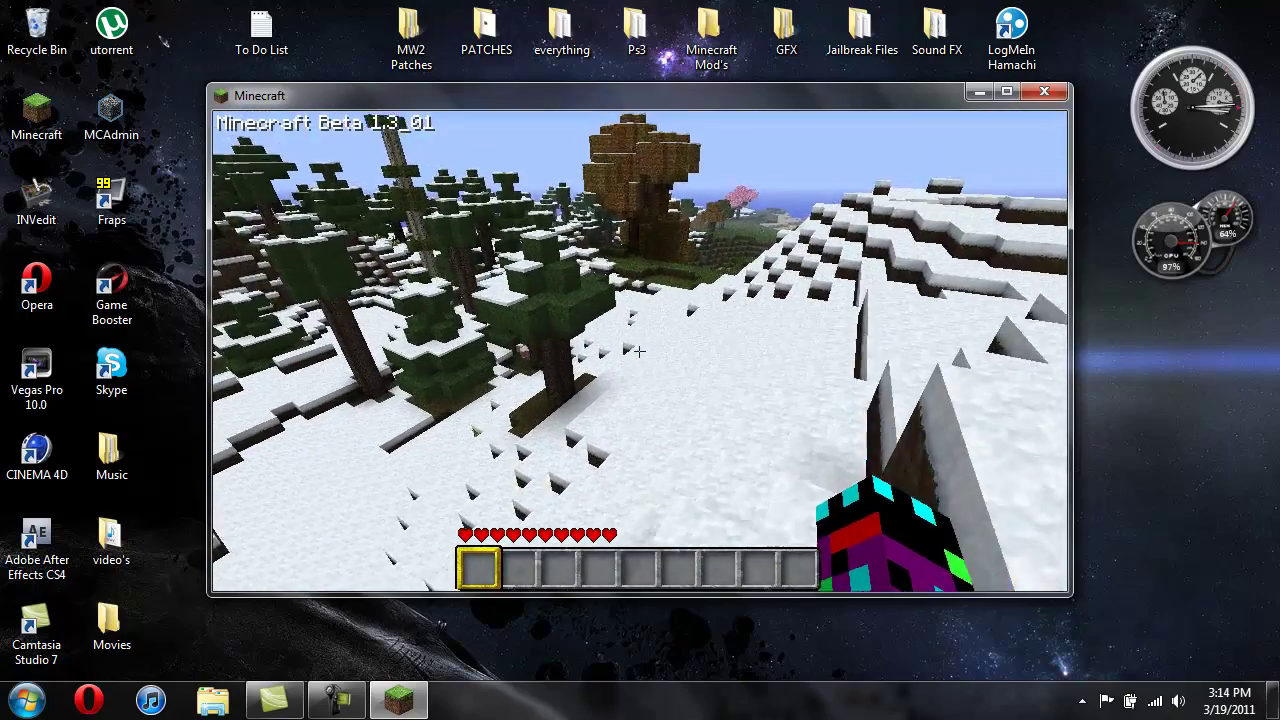
key("w")
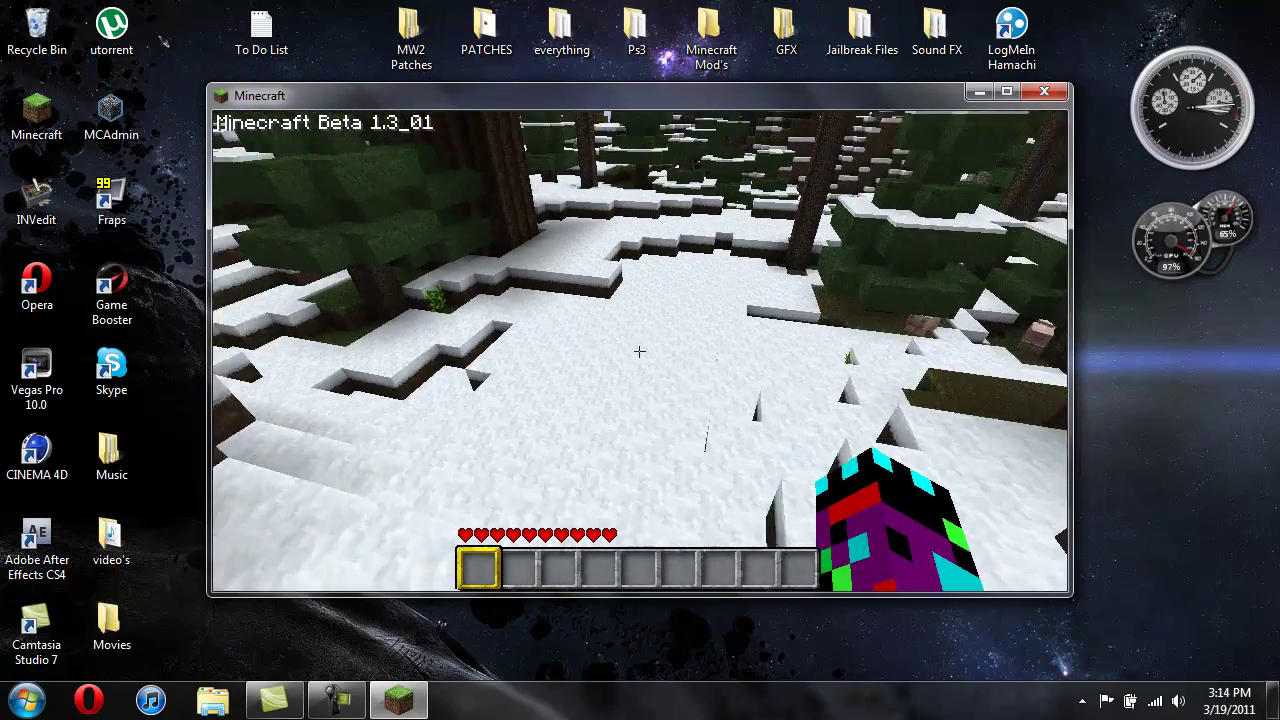
key("w")
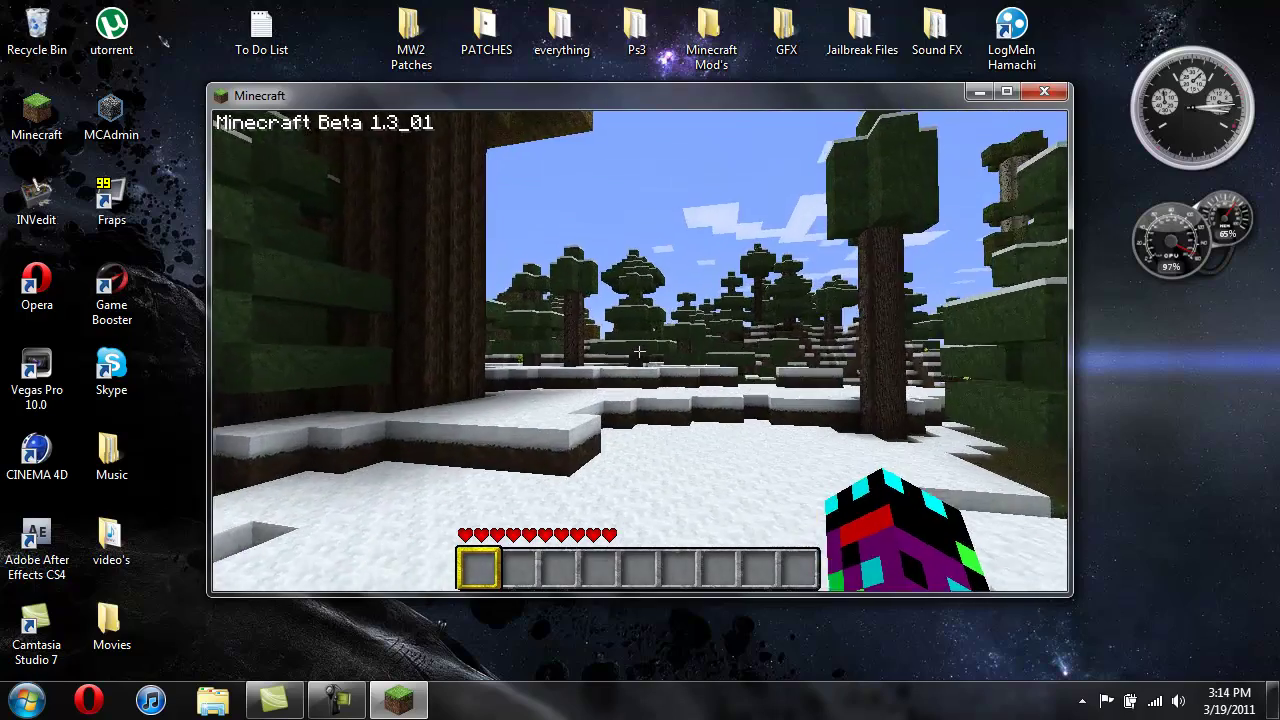
key("w")
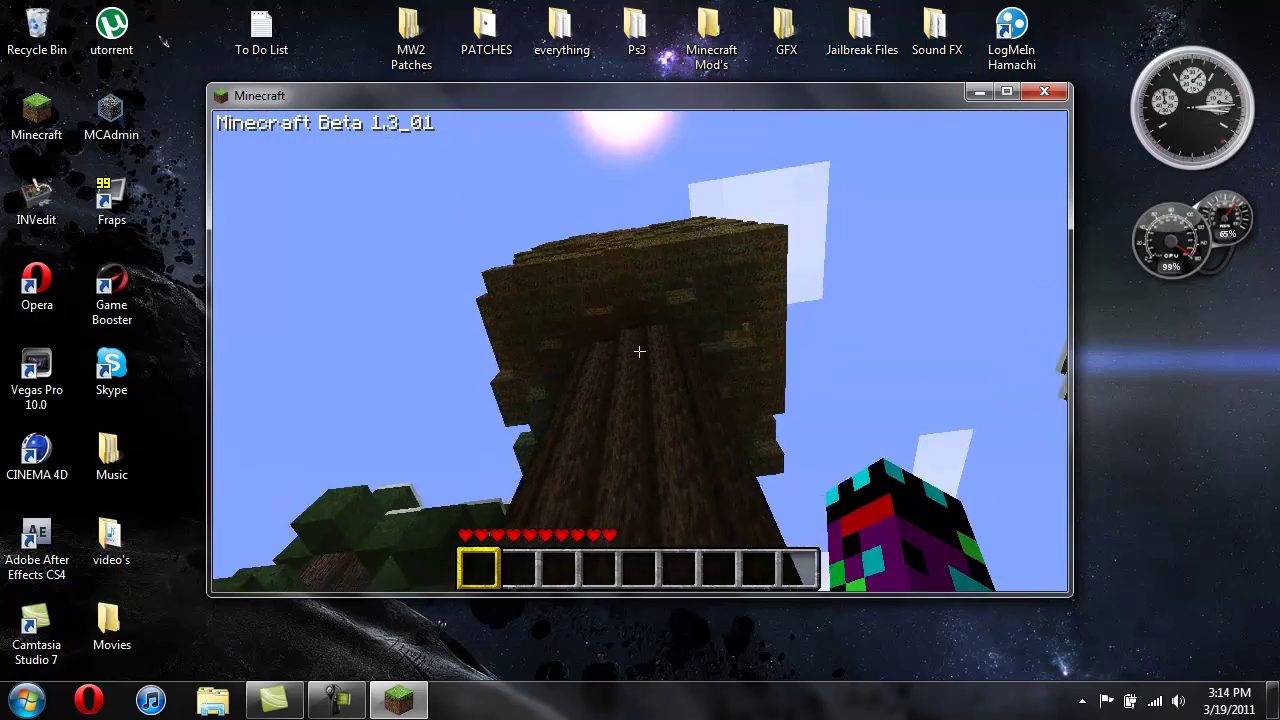
key("w")
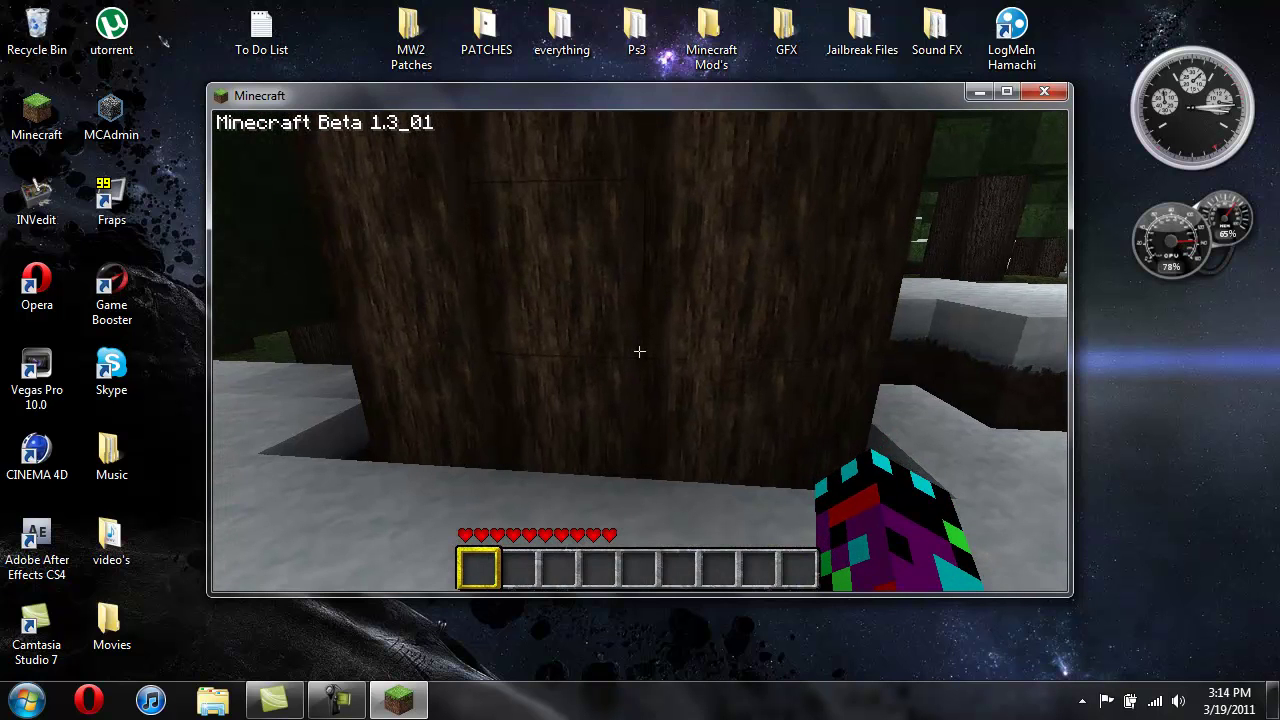
Add an iron axe to the hotbar from the TooManyItems item list.
key("e")
left_click(940, 560)
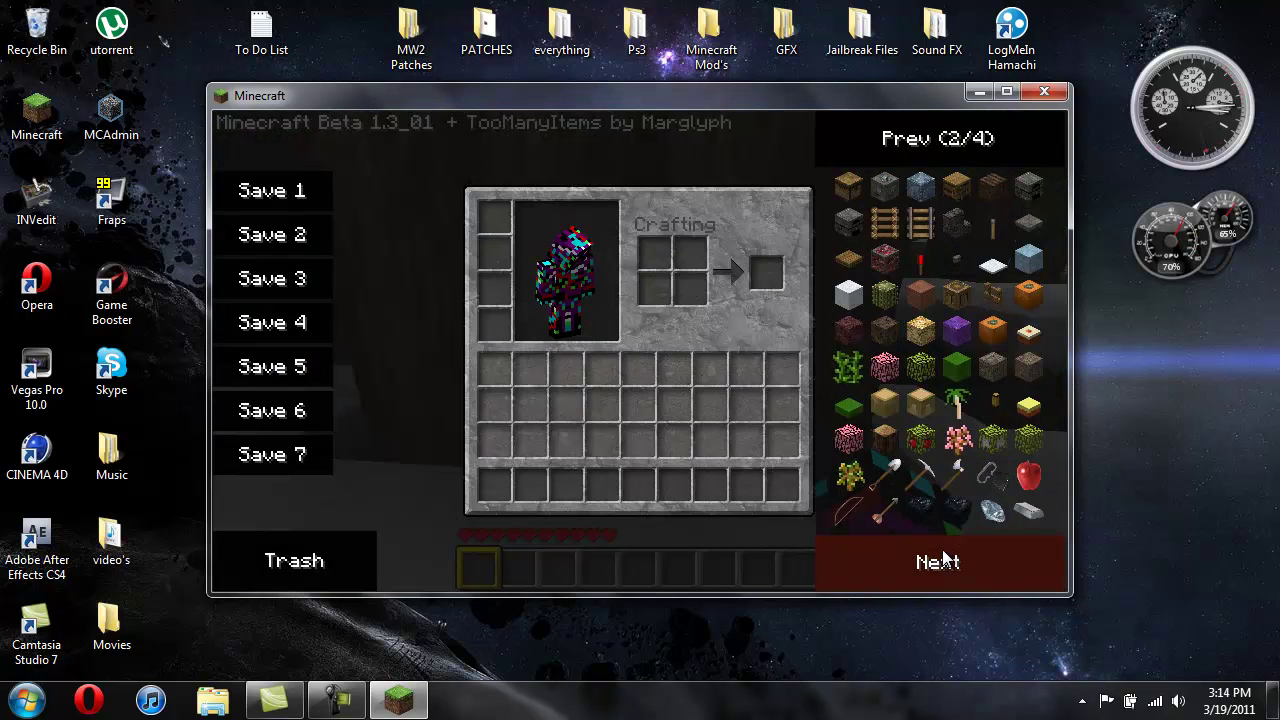
left_click(965, 472)
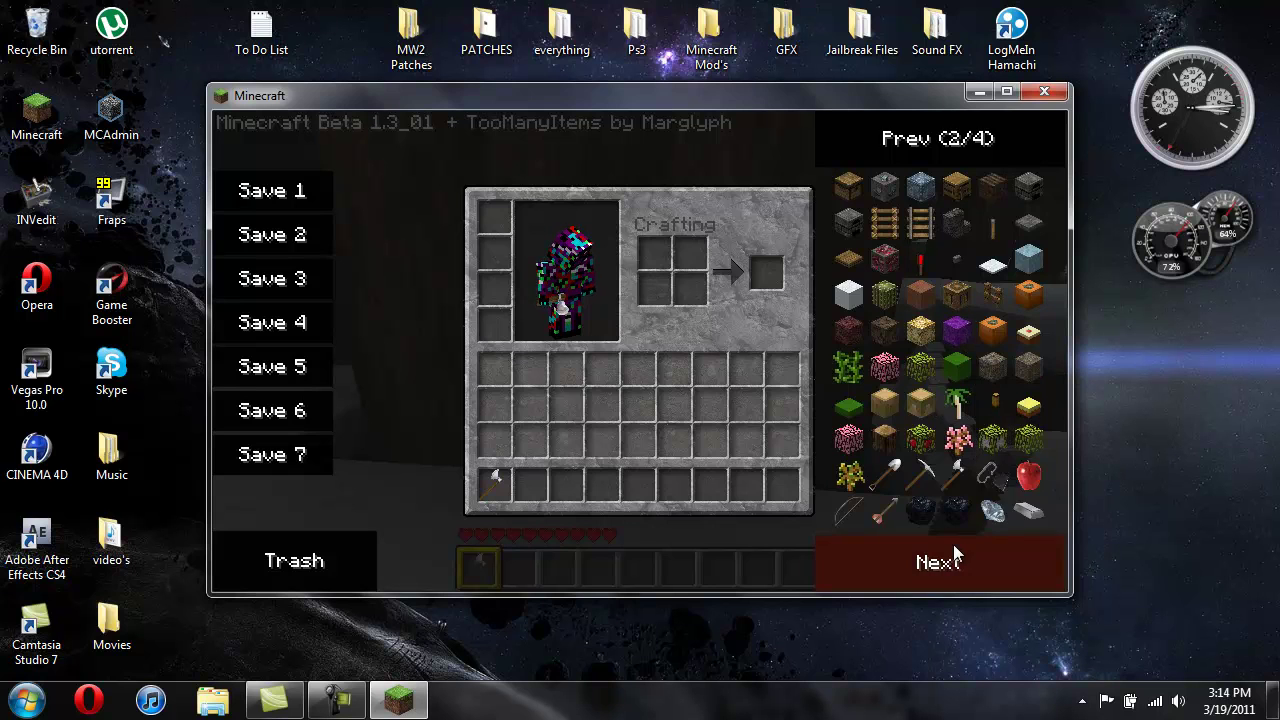
key("e")
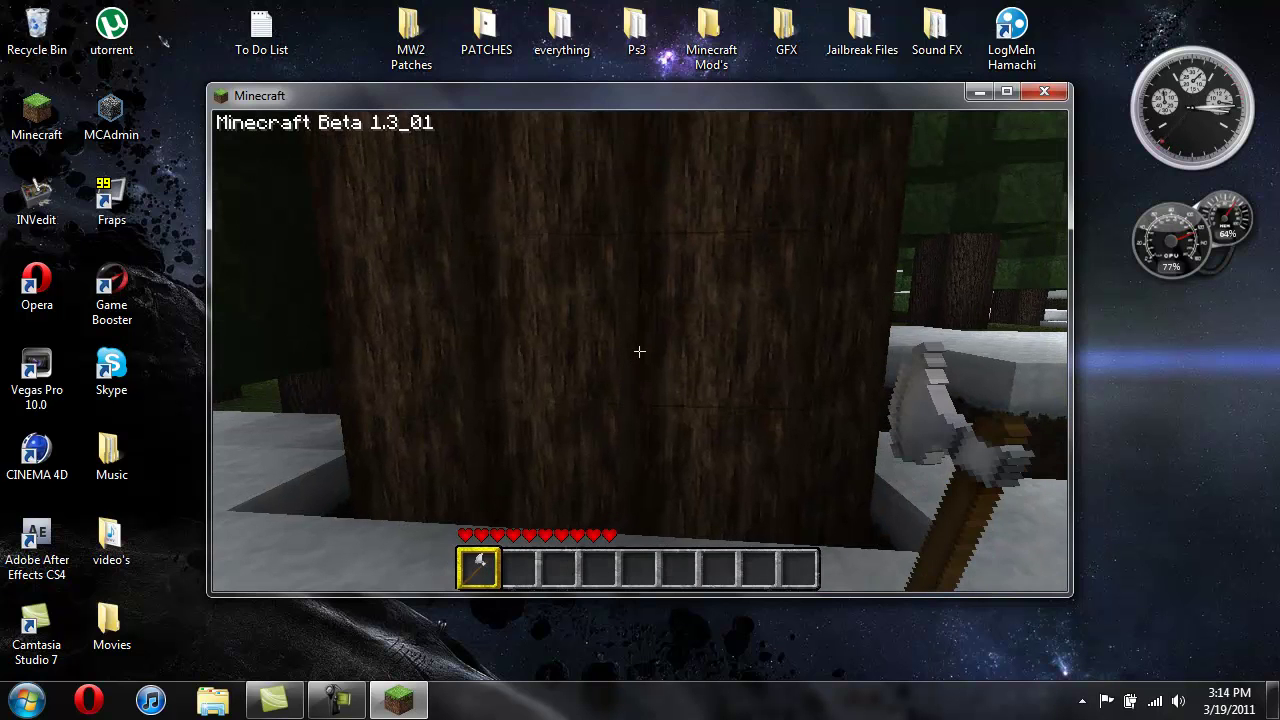
Add a diamond axe to the hotbar from the third page of the TooManyItems item list.
key("Escape")
key("Escape")
key("e")
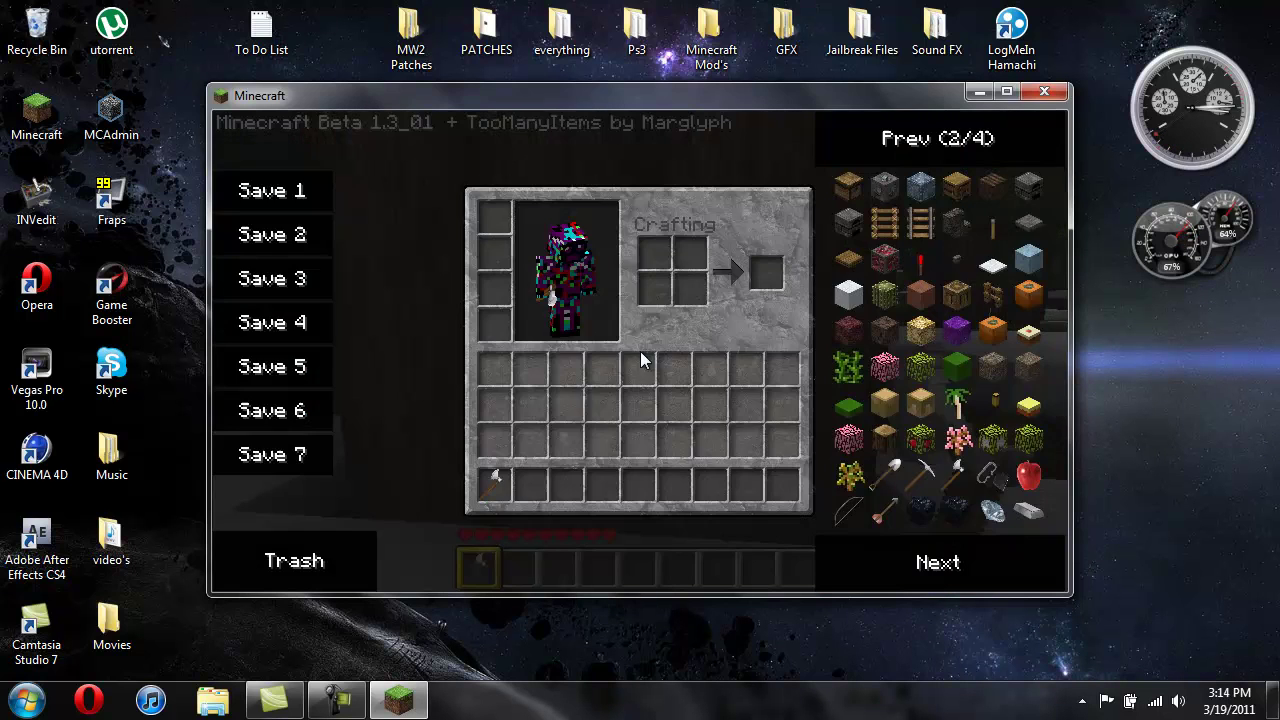
left_click(918, 545)
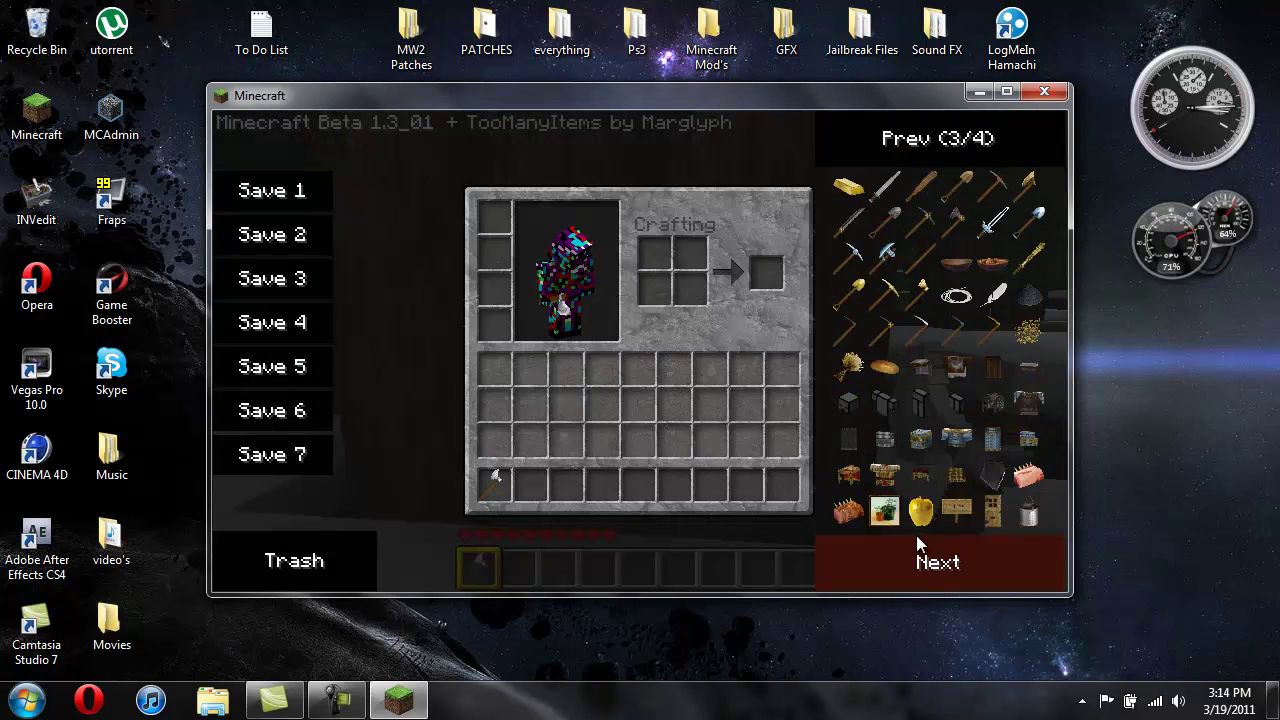
left_click(891, 261)
key("e")
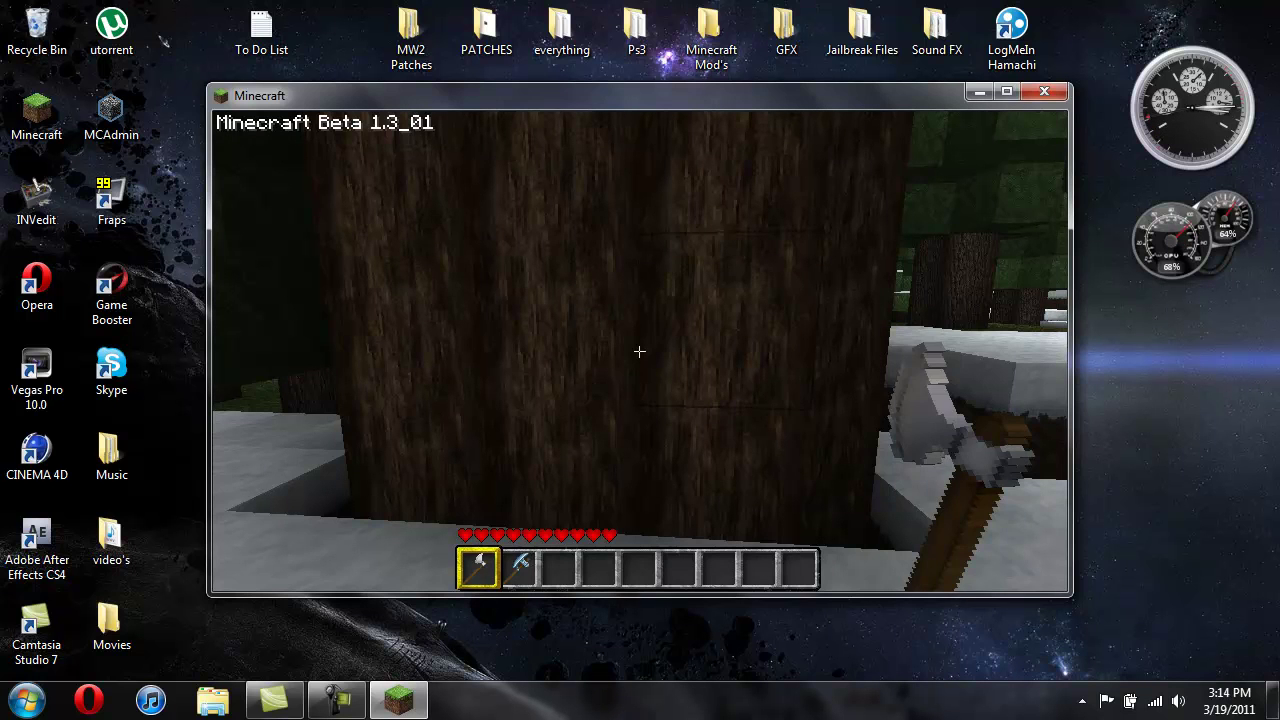
Equip the diamond axe and chop two logs out of the giant trunk to open a doorway into its hollow inside.
scroll(640, 351, "down", 1)
left_click(640, 351)
left_click(640, 351)
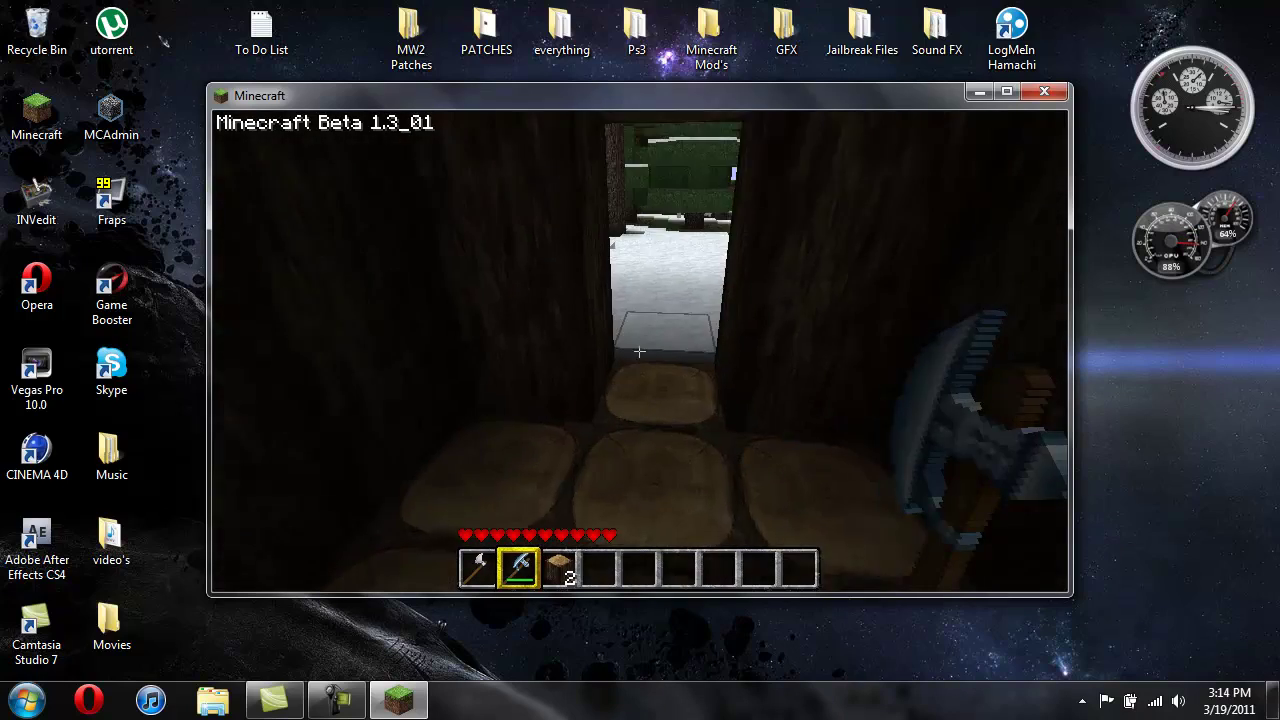
Leave the hollow trunk through the doorway and look up at the giant tree's crown from the snow.
key("w")
key("space")
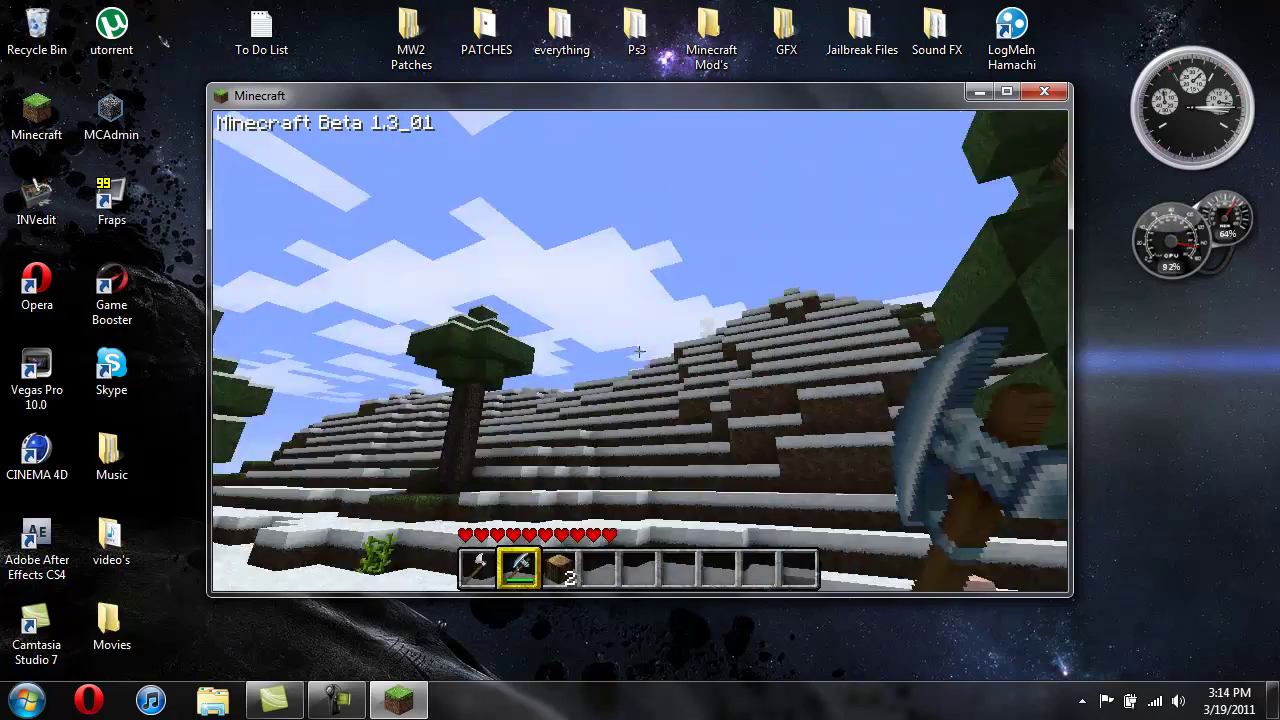
key("s")
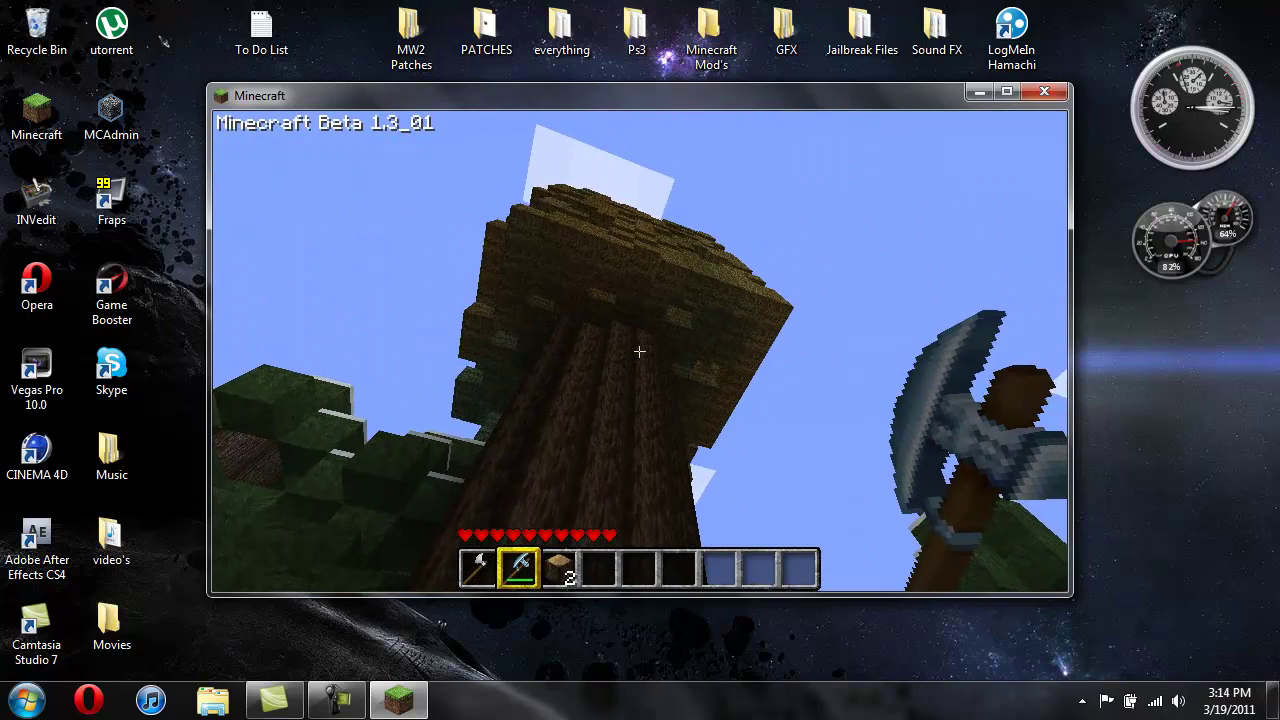
Re-enter the hollow trunk to view its dark interior, and return outside to face the doorway.
key("w")
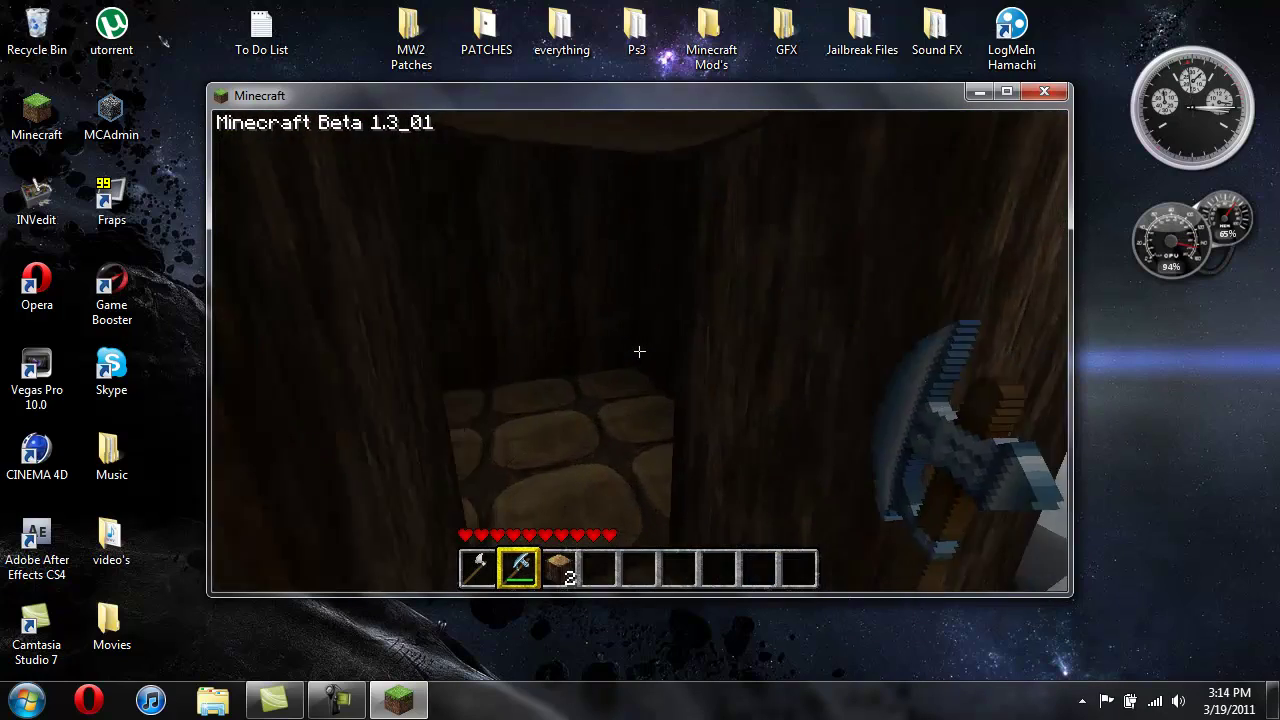
key("w")
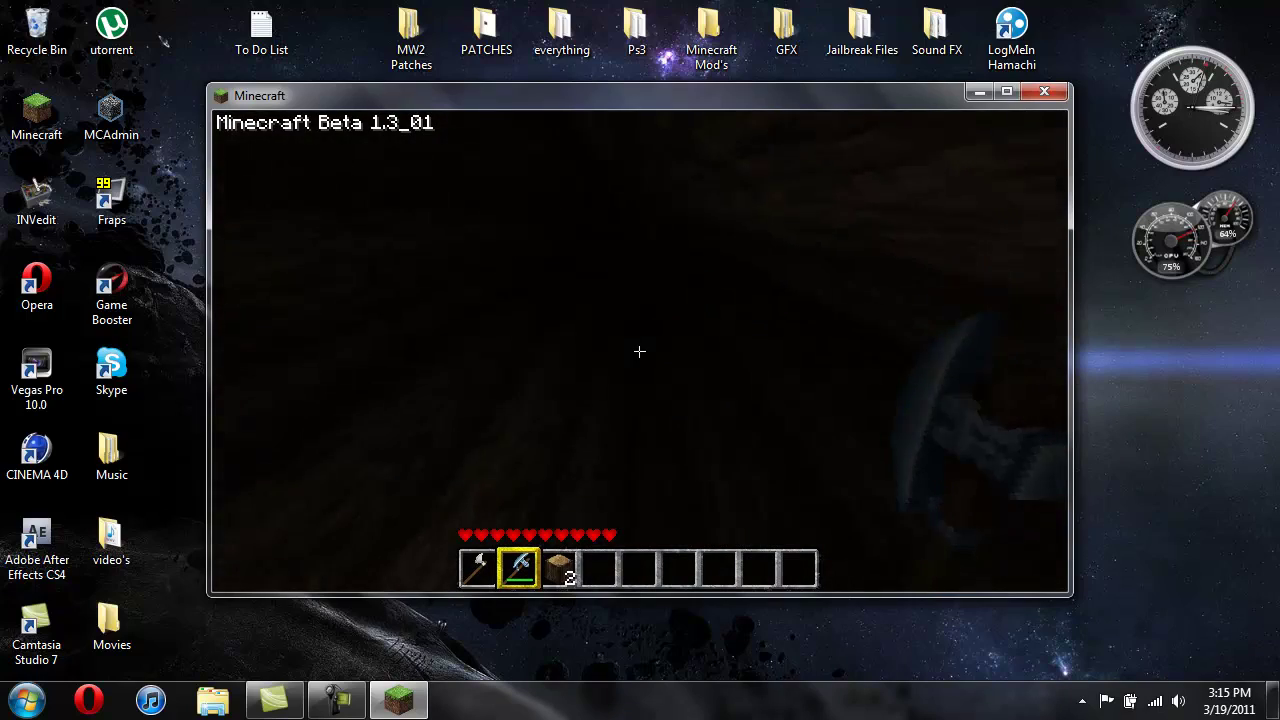
key("space")
key("w")
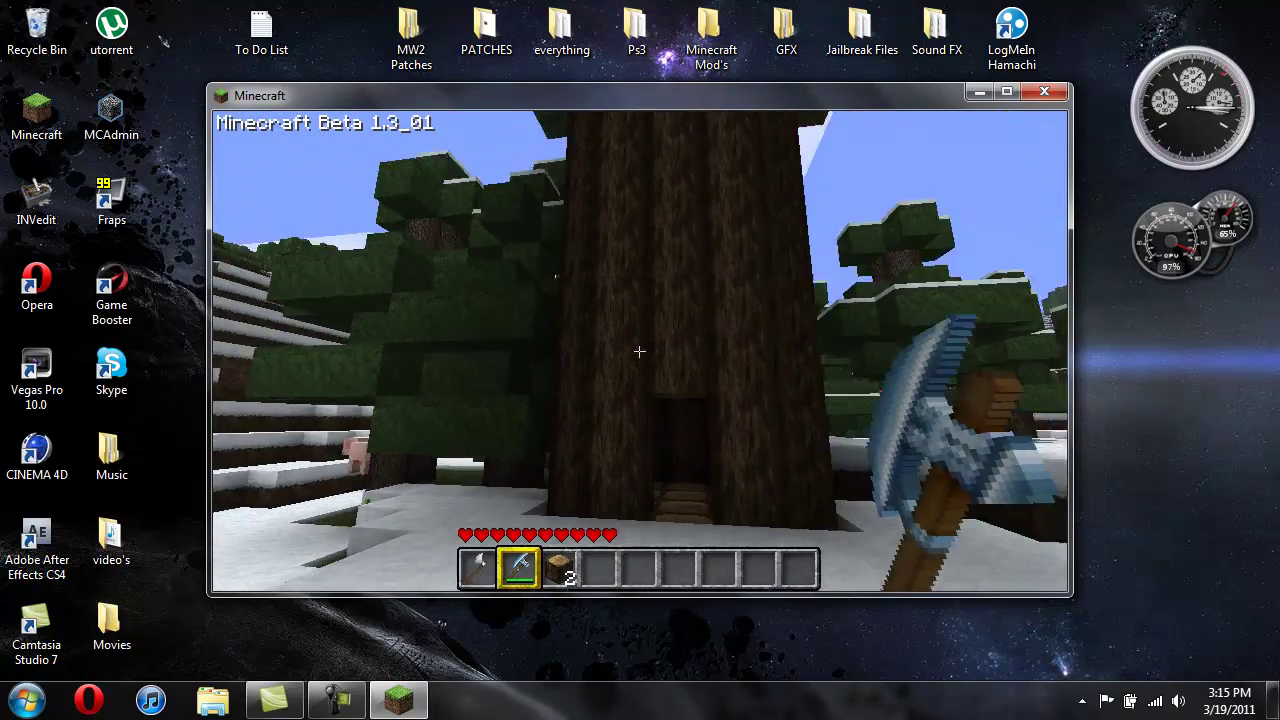
Walk away from the giant tree across the snow, passing the snow-covered trees near the terraced hill.
key("space")
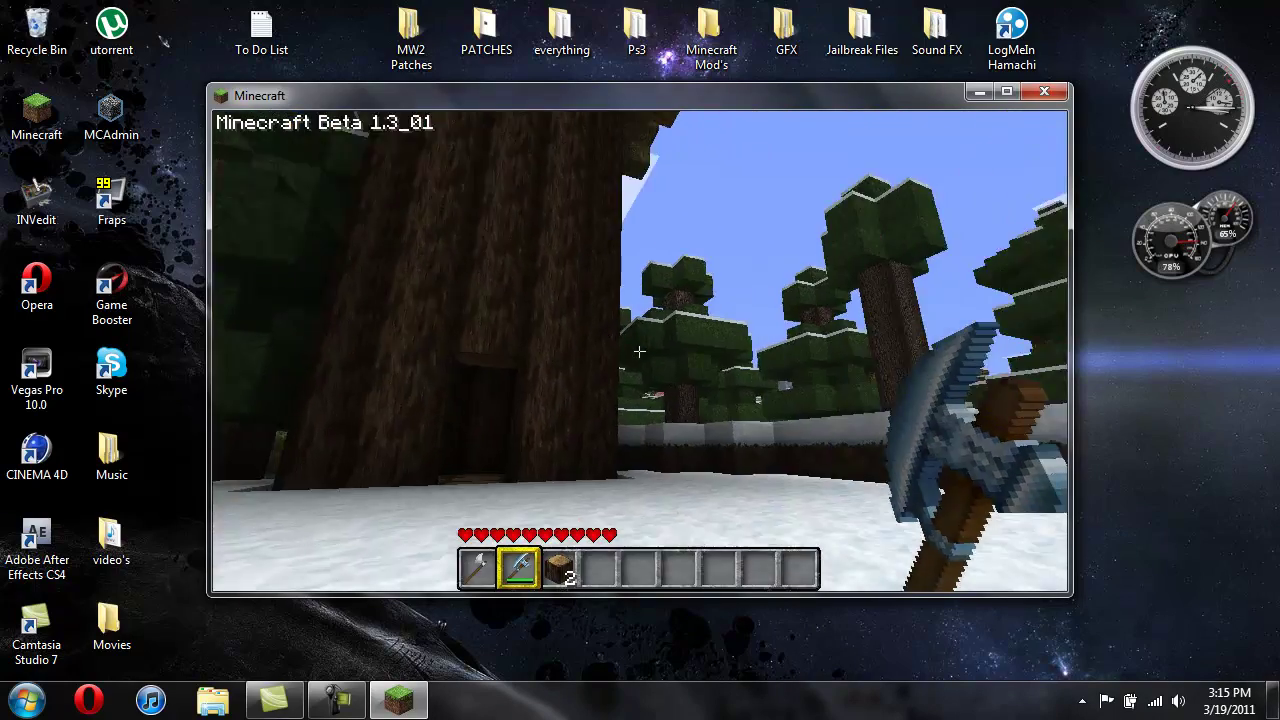
key("w")
key("space")
key("w")
key("w")
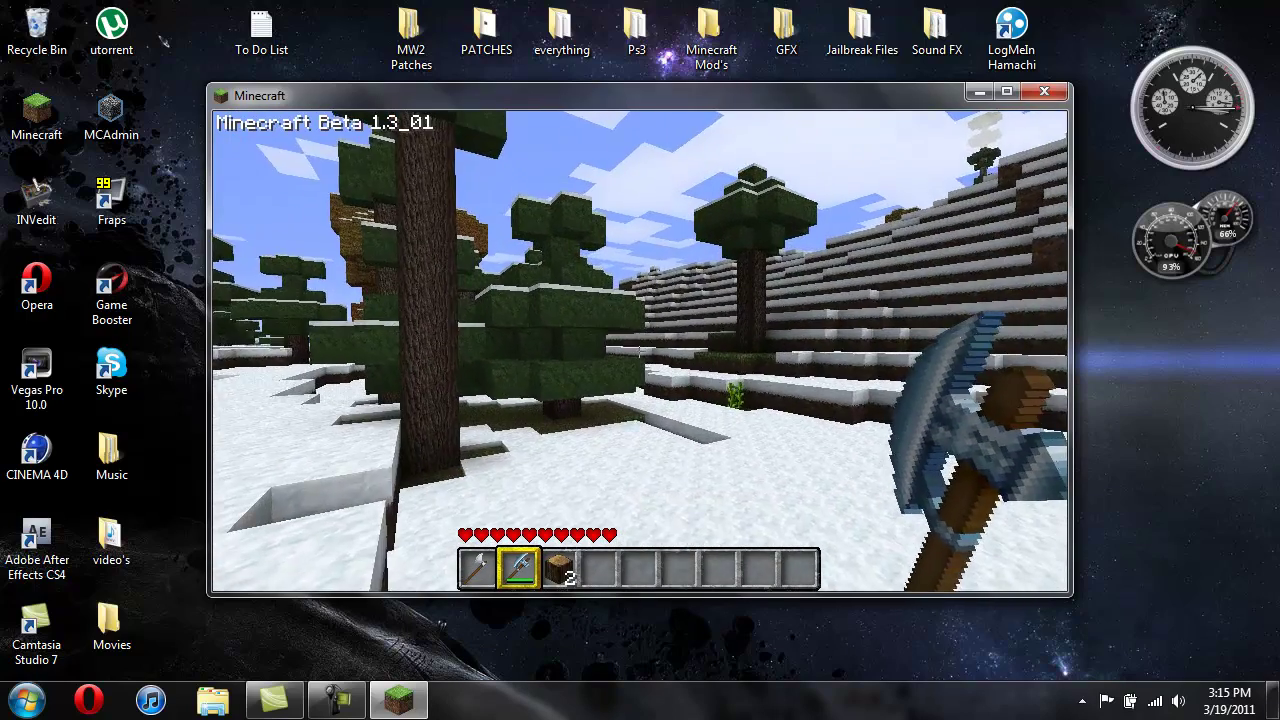
key("w")
key("w")
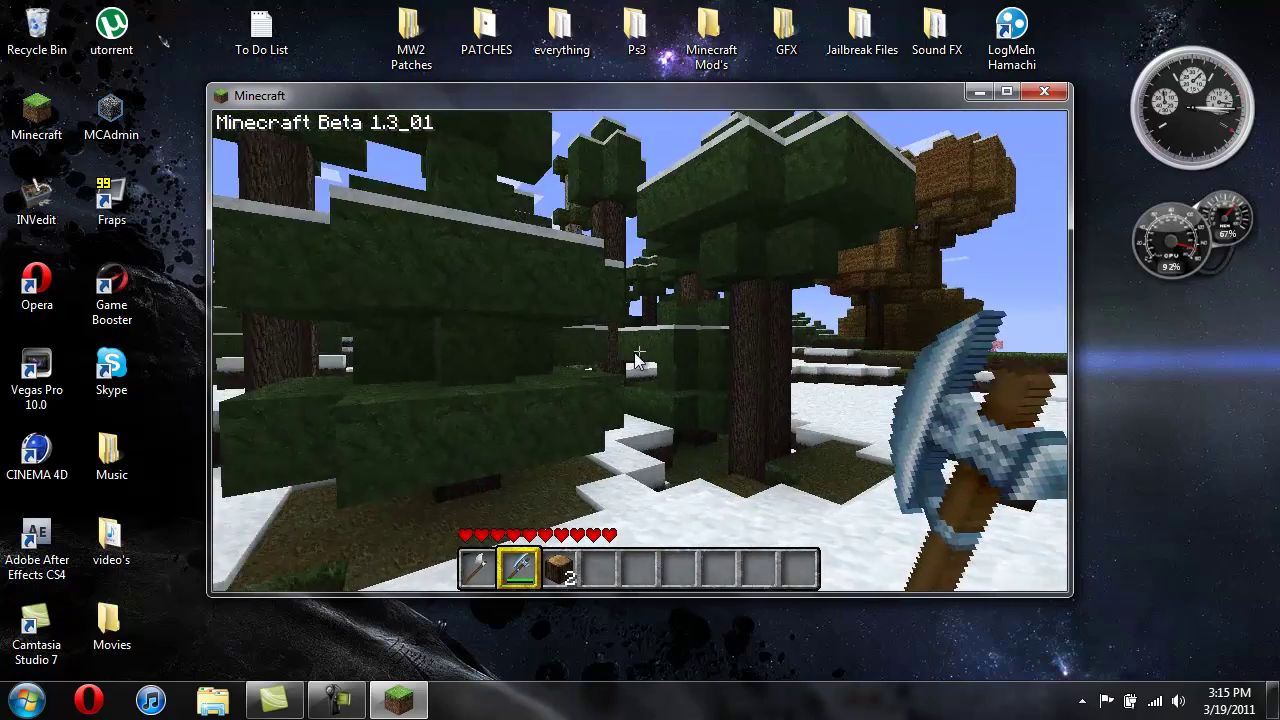
Save and quit the world, and close the game.
key("Escape")
left_click(636, 349)
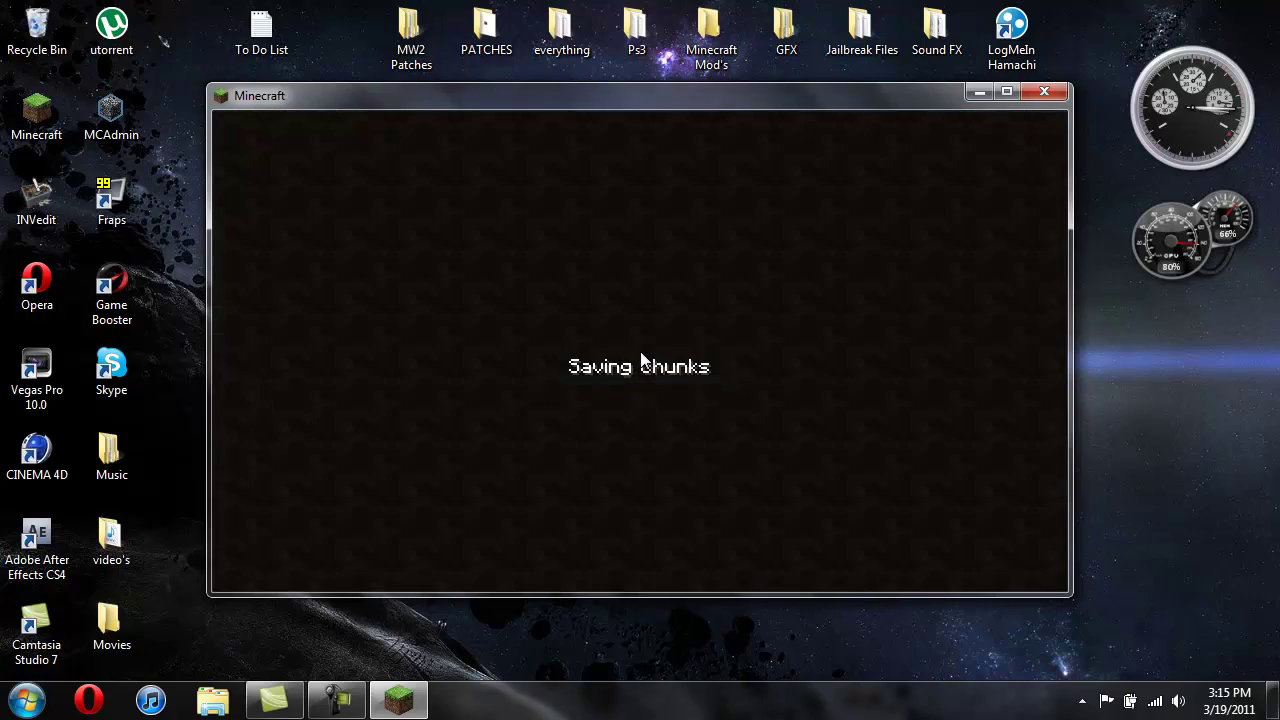
left_click(1064, 92)
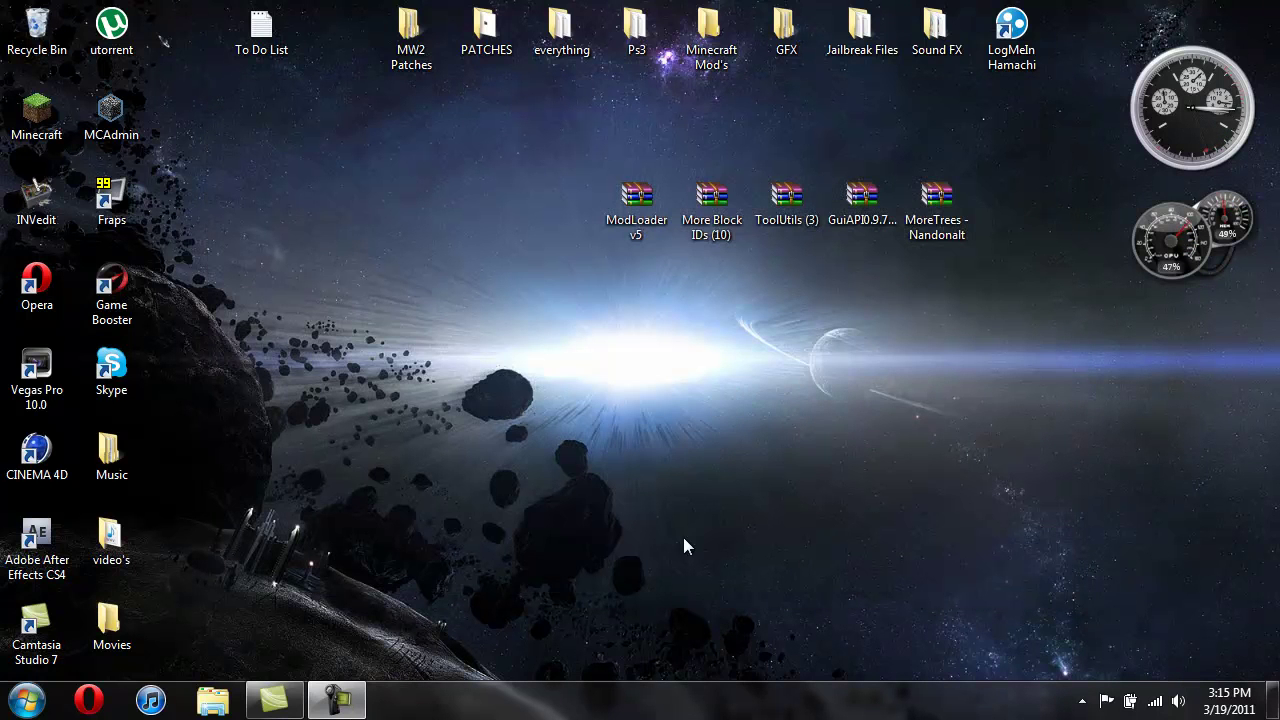
Bring up the screen recorder and pause the recording.
left_click(352, 700)
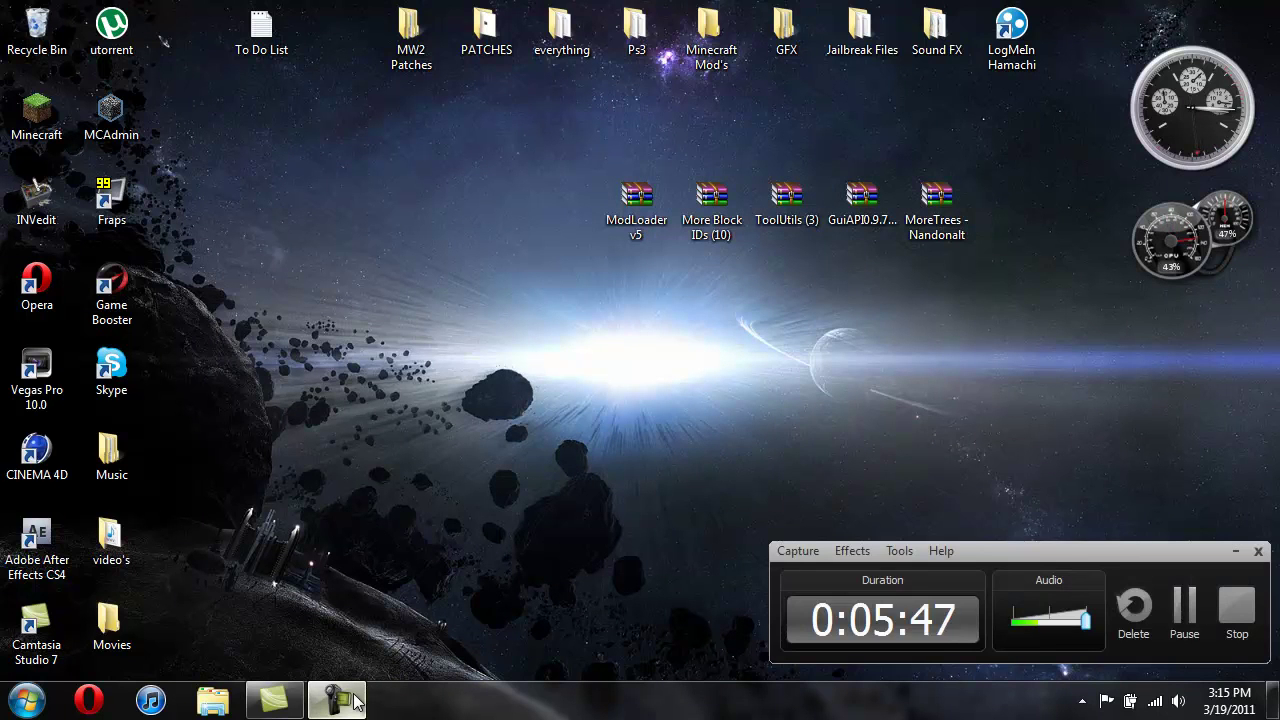
left_click(1184, 623)
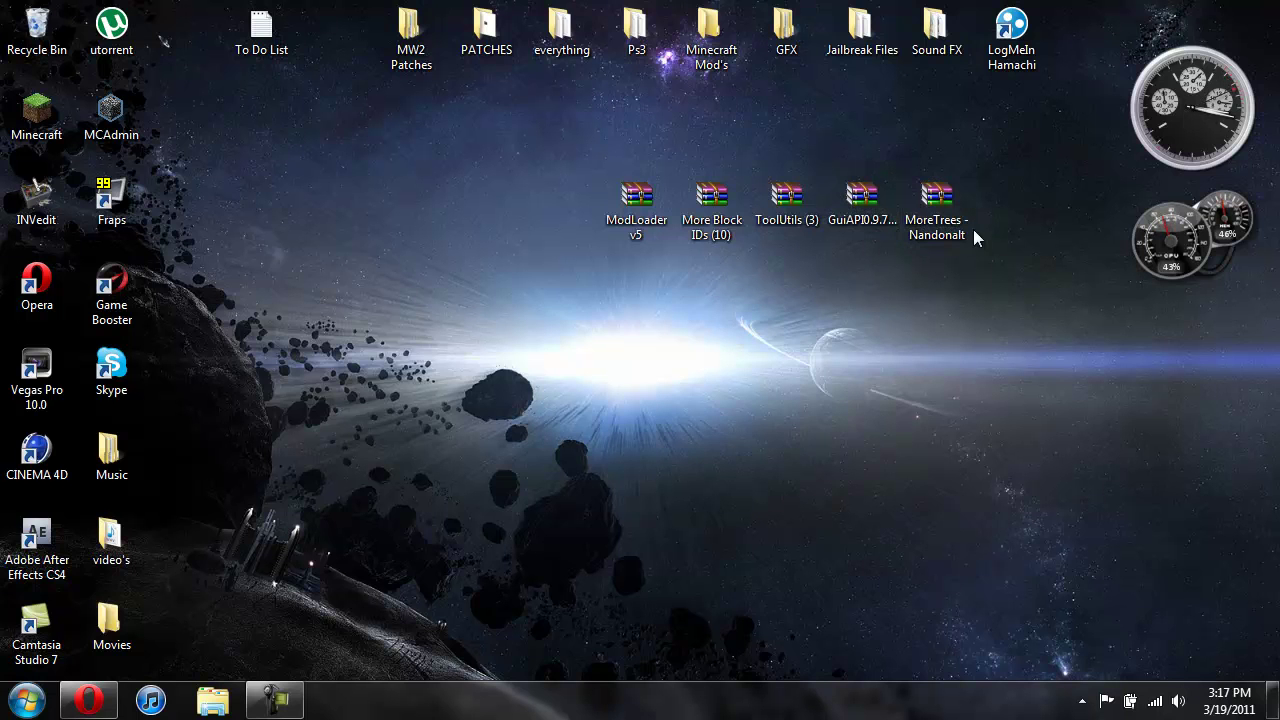
Switch to Opera and examine the More Trees! page, covering its requirements, tree types, vines, fertilizer, topiary blocks and settings.
left_click(88, 700)
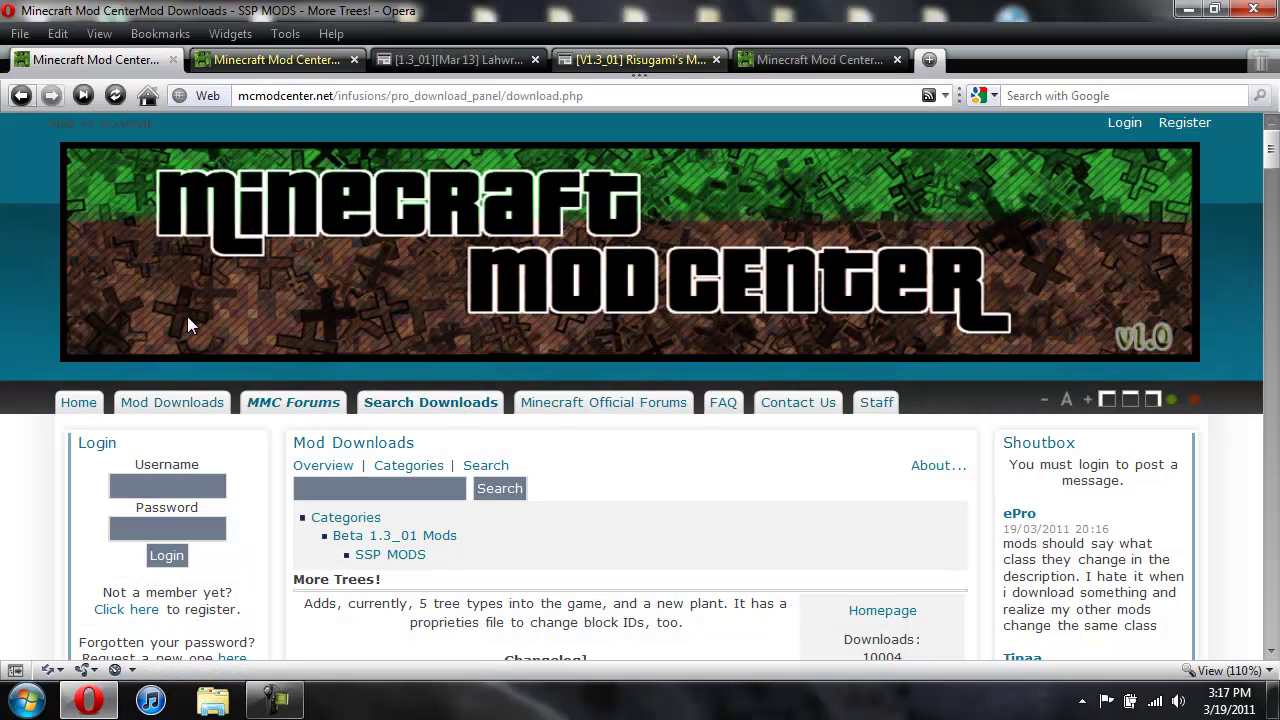
scroll(667, 228, "down", 3)
scroll(667, 228, "down", 9)
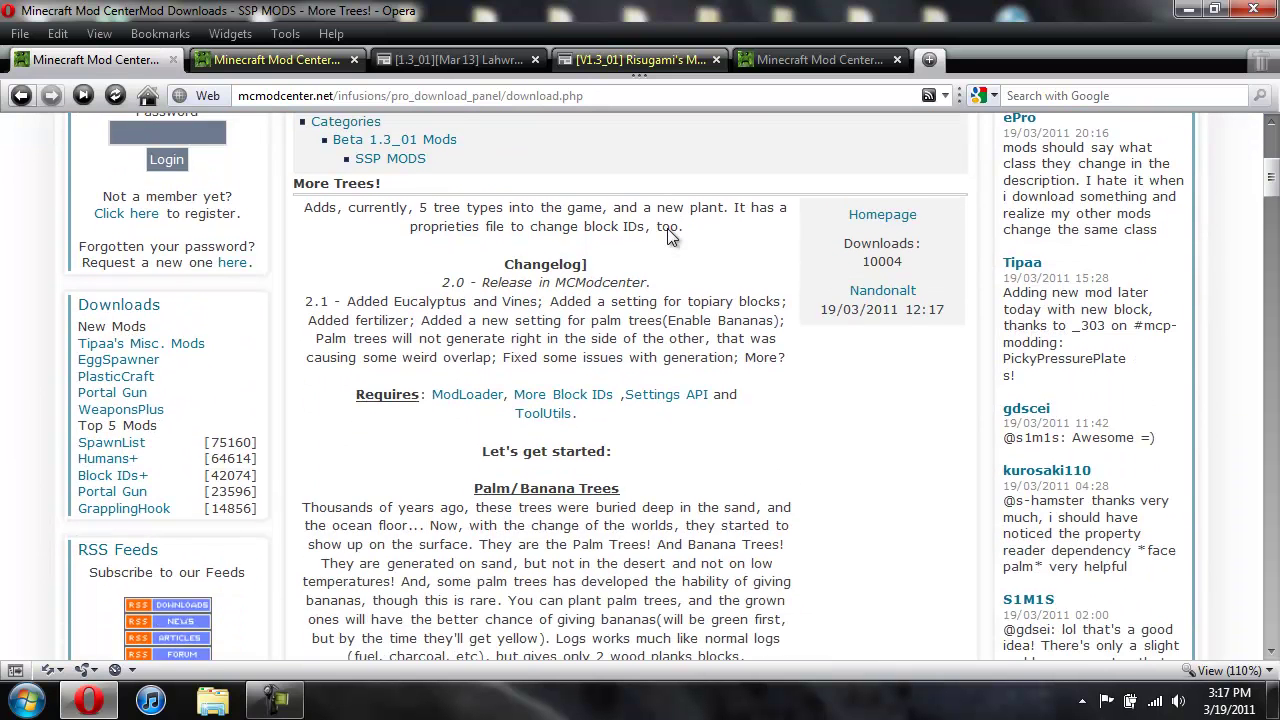
scroll(669, 249, "down", 4)
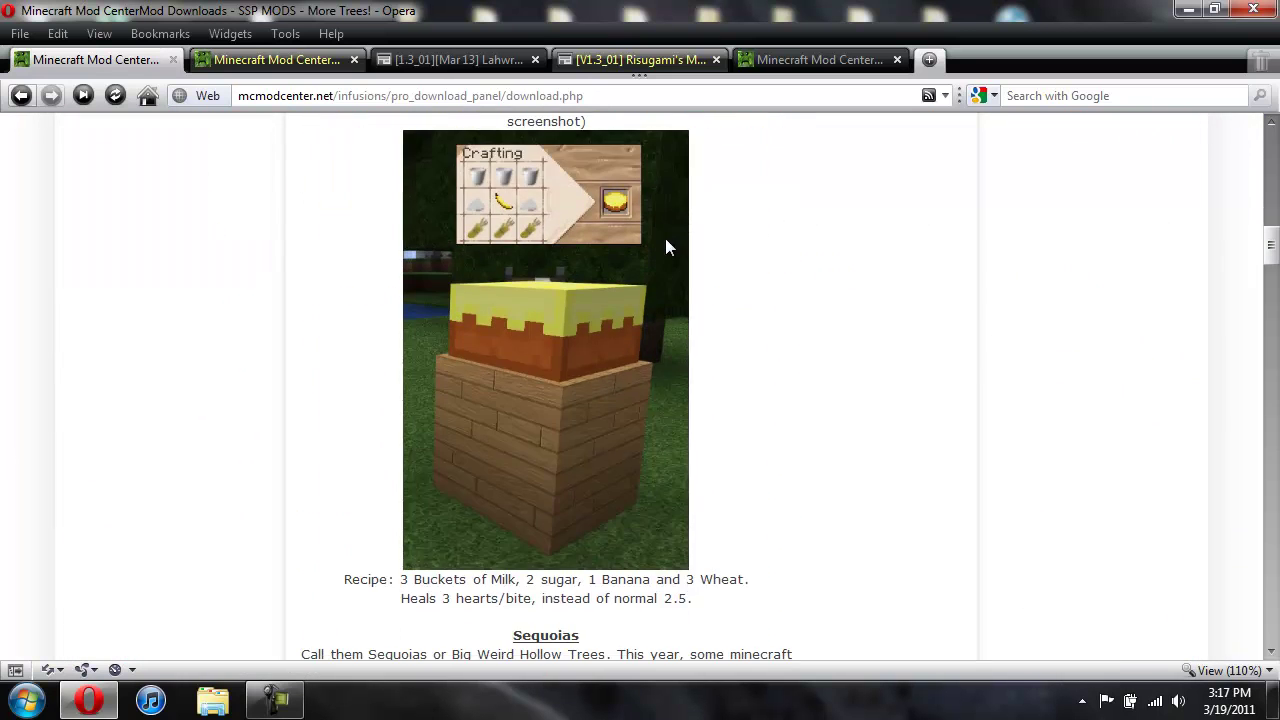
scroll(560, 300, "down", 7)
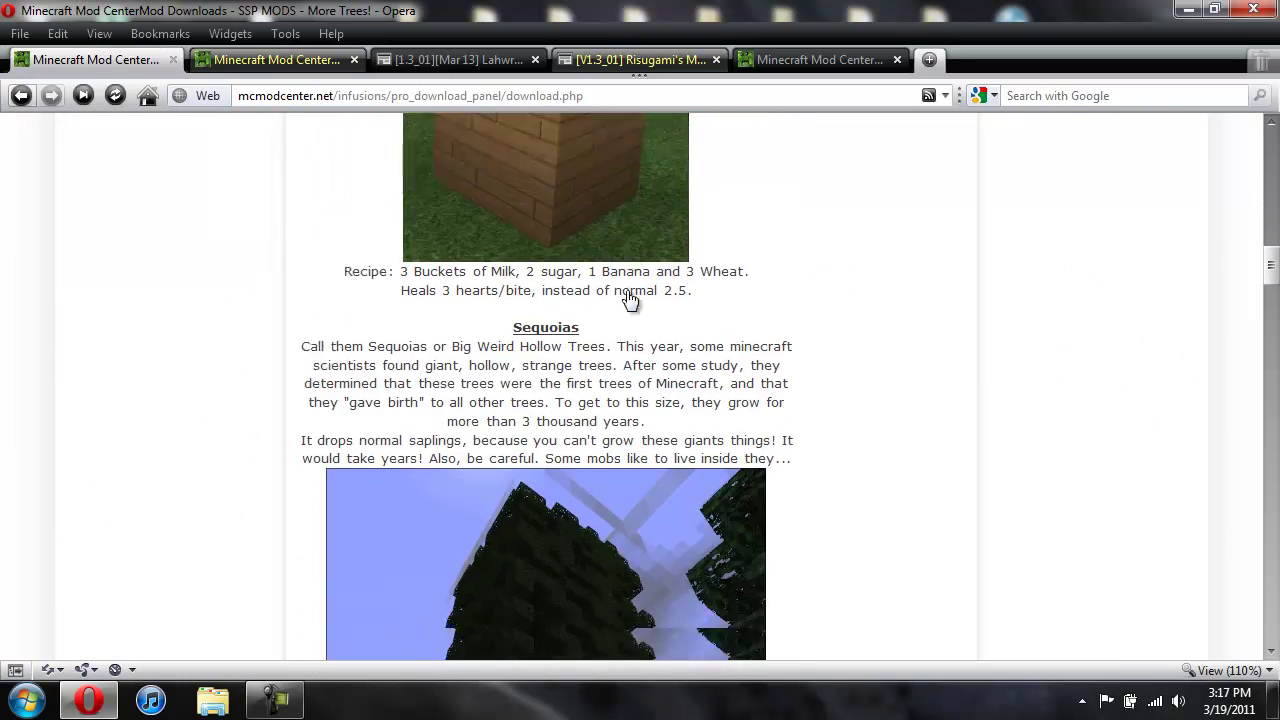
scroll(541, 465, "down", 8)
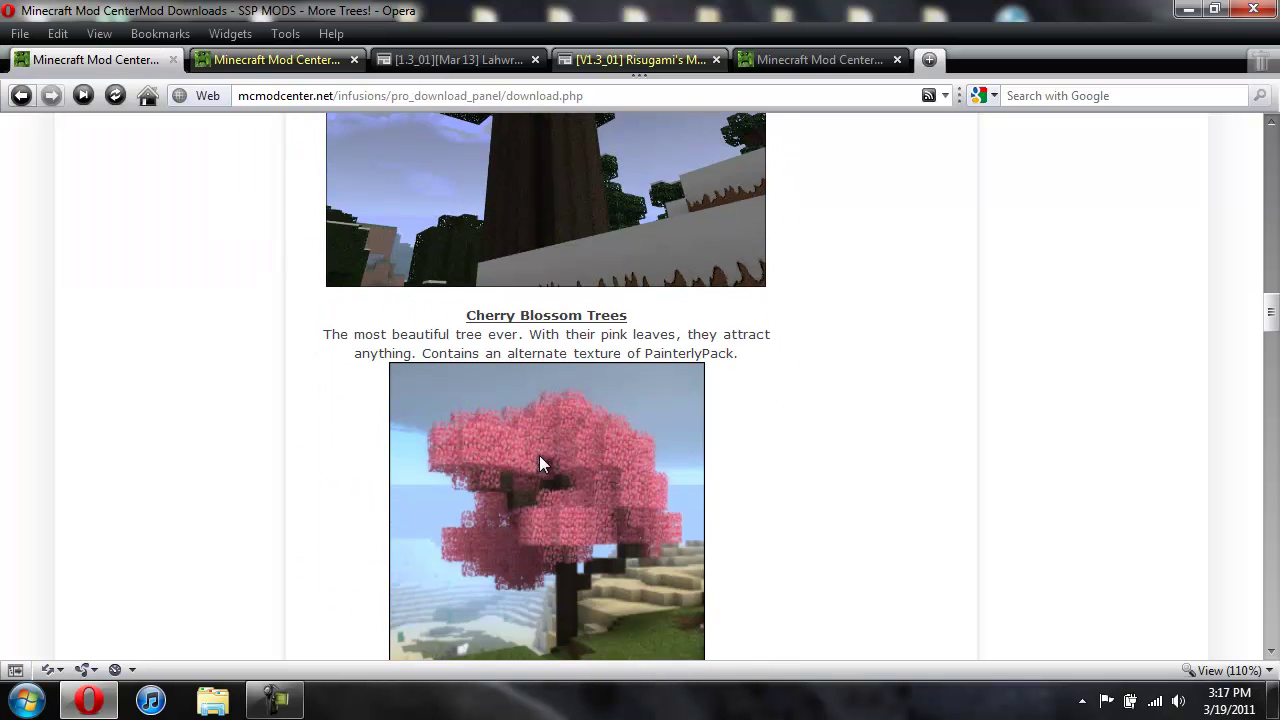
scroll(603, 318, "down", 10)
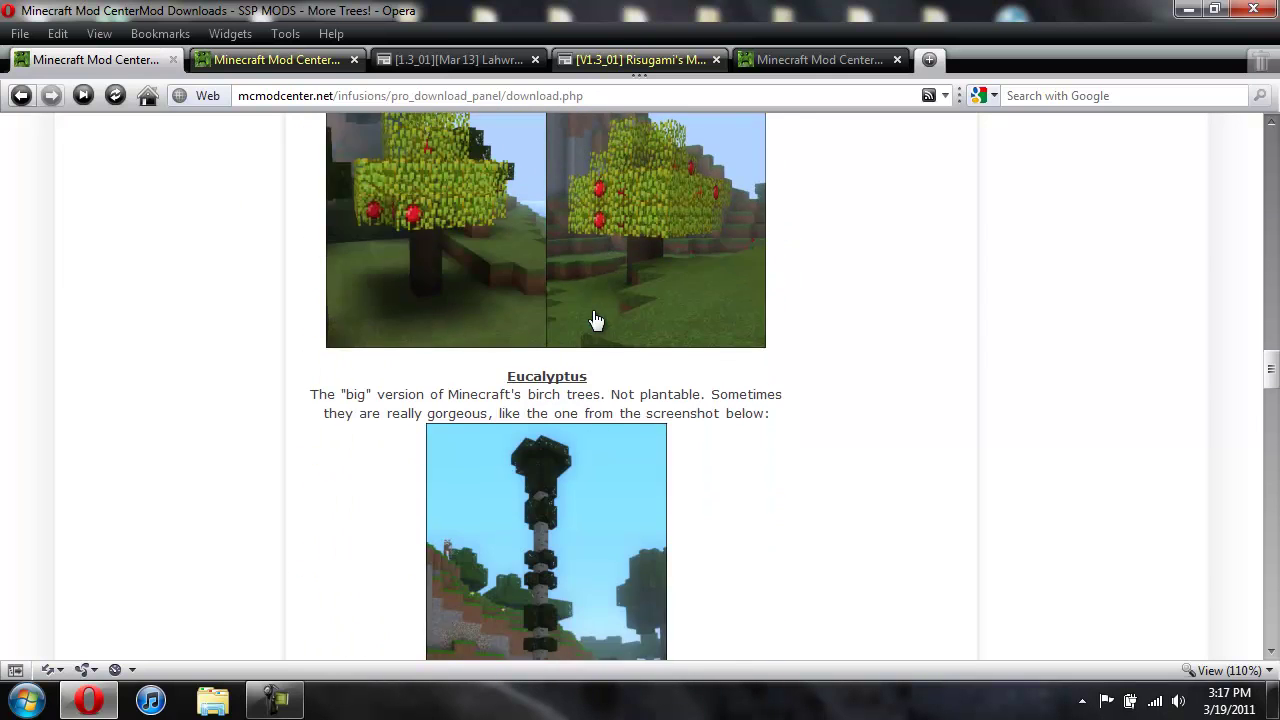
scroll(594, 317, "up", 4)
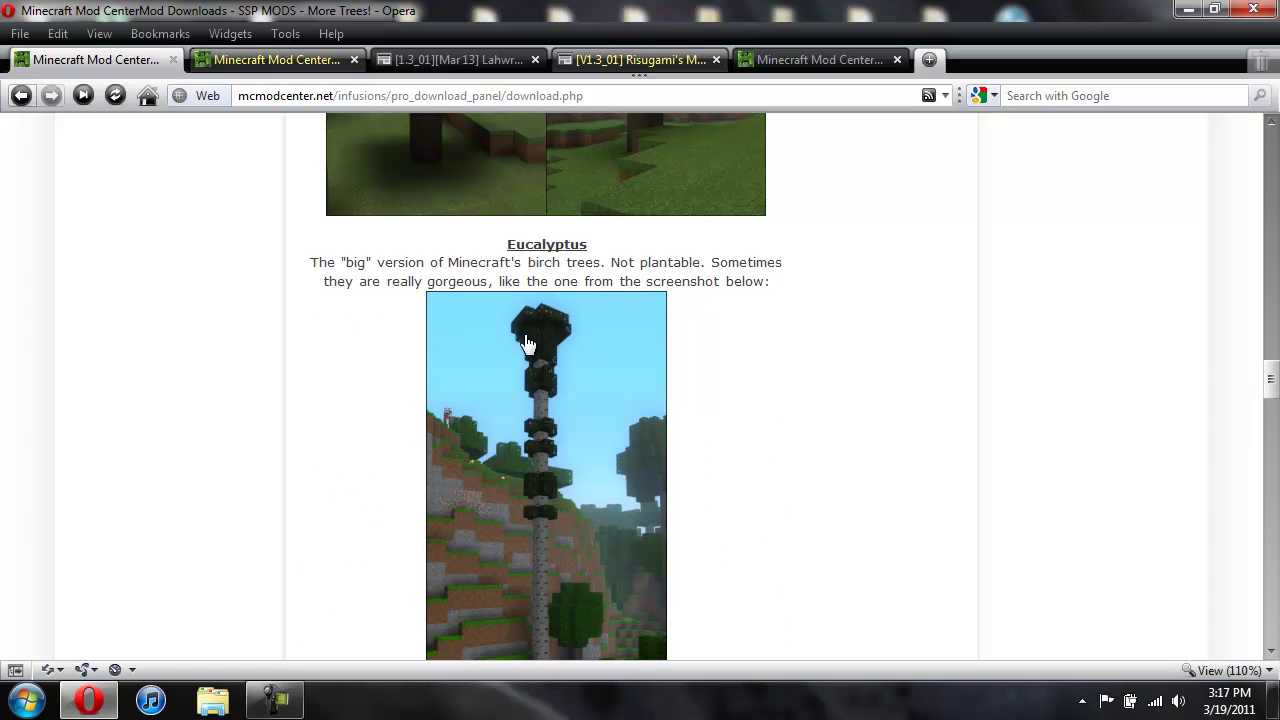
scroll(560, 380, "down", 5)
scroll(578, 400, "down", 2)
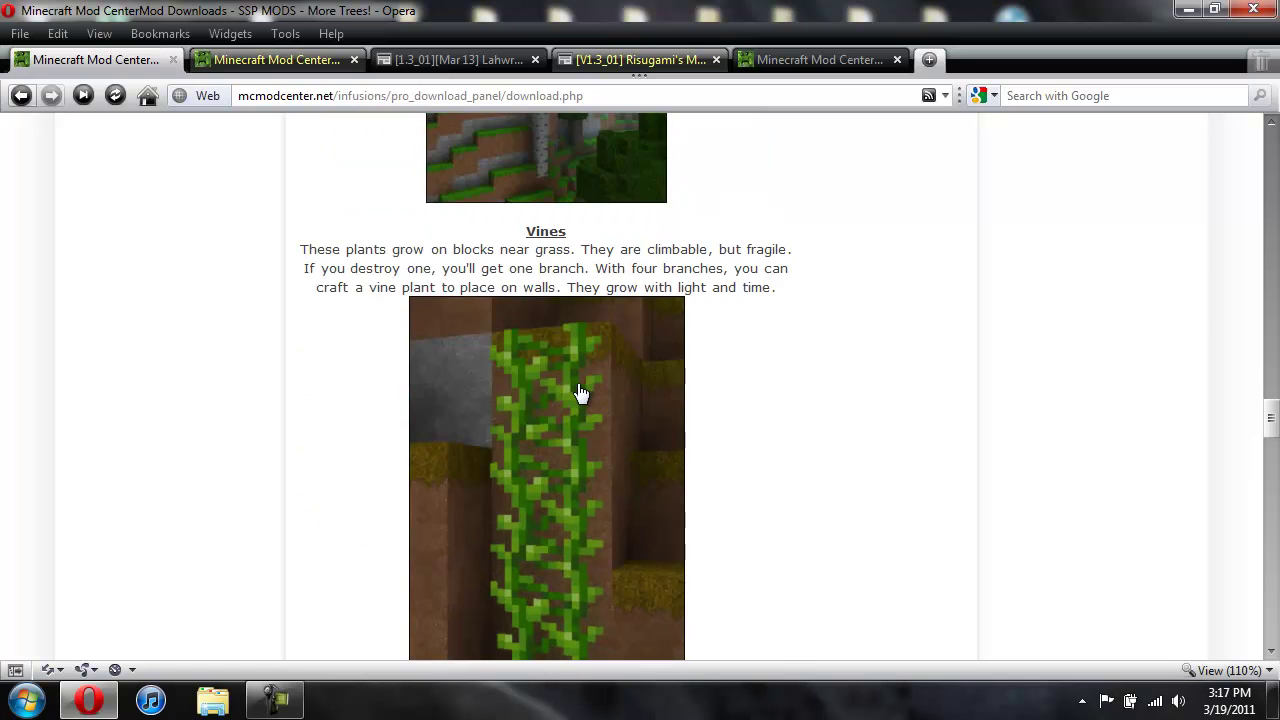
scroll(580, 392, "down", 8)
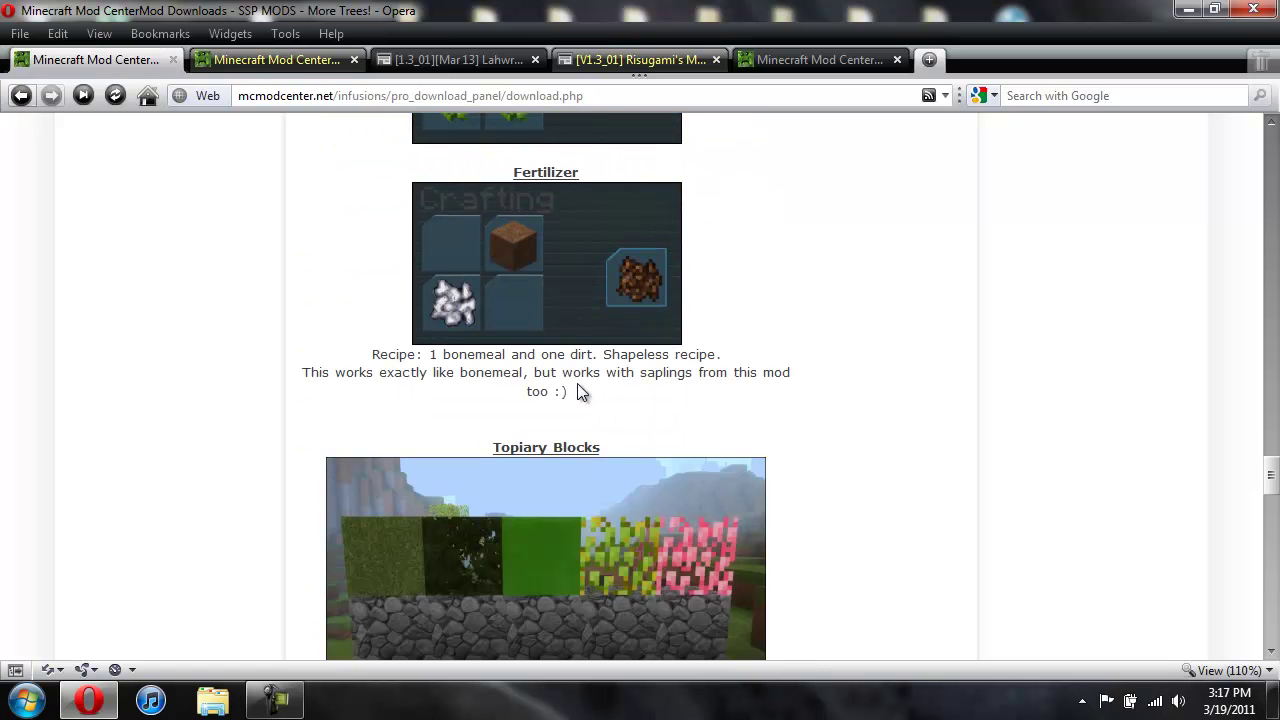
scroll(590, 305, "down", 8)
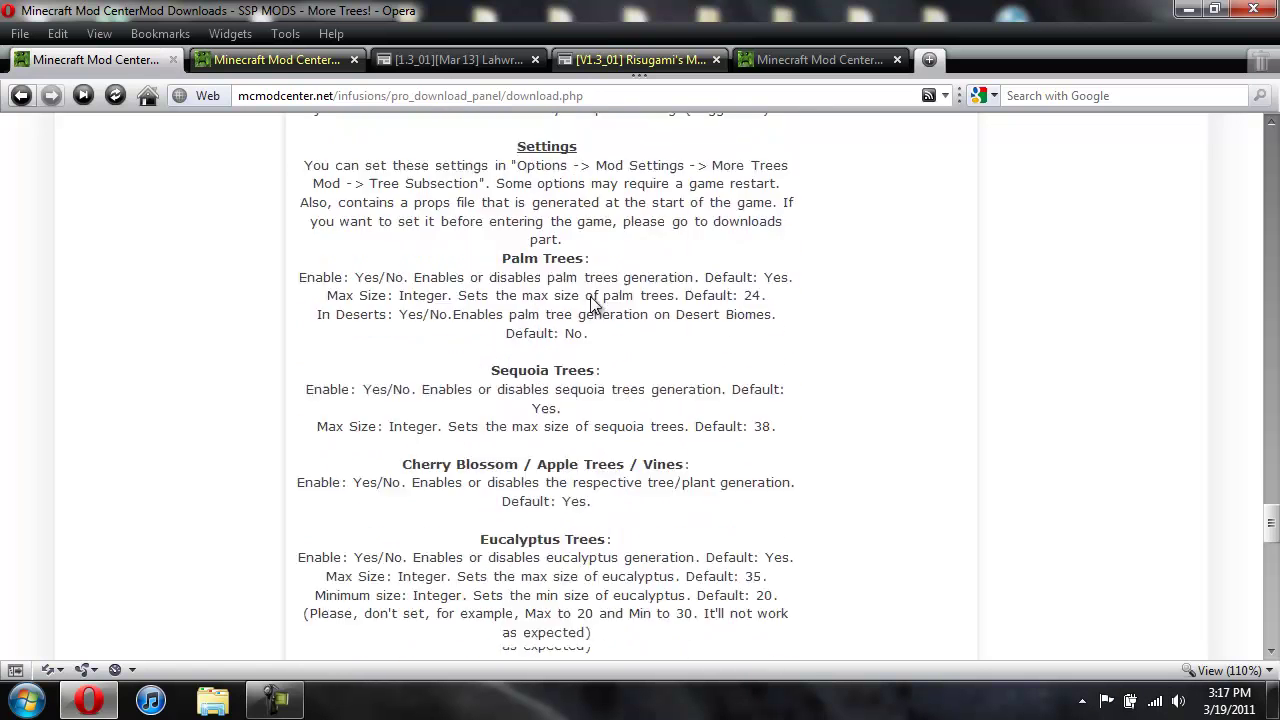
Bring up the download prompt for the More Trees! archive at the end of its description, and cancel it.
scroll(590, 300, "down", 7)
scroll(590, 300, "up", 4)
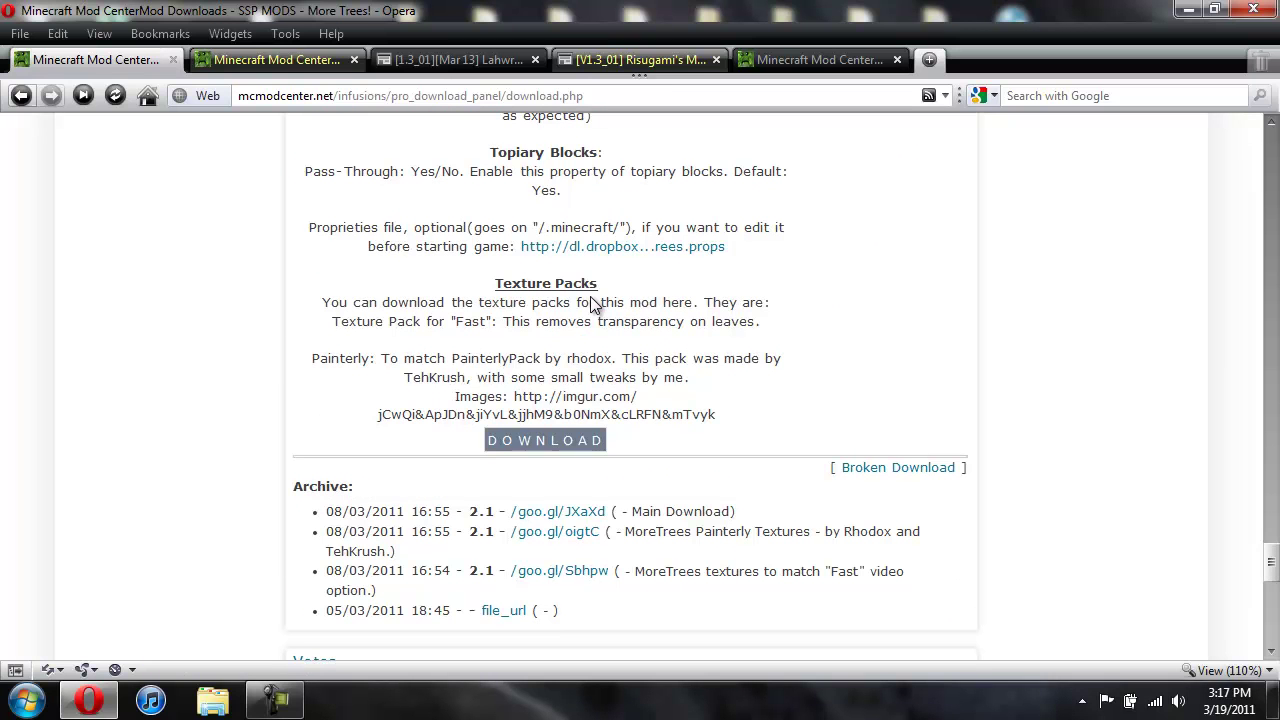
left_click(524, 441)
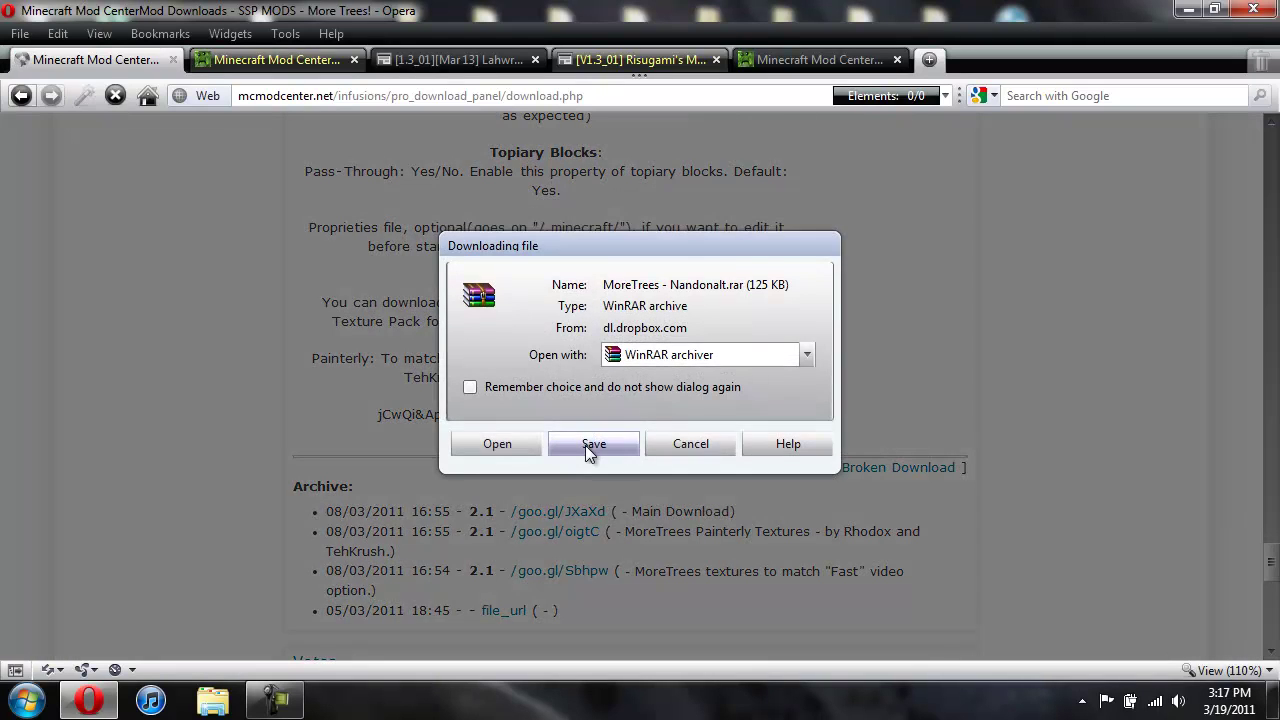
left_click(694, 446)
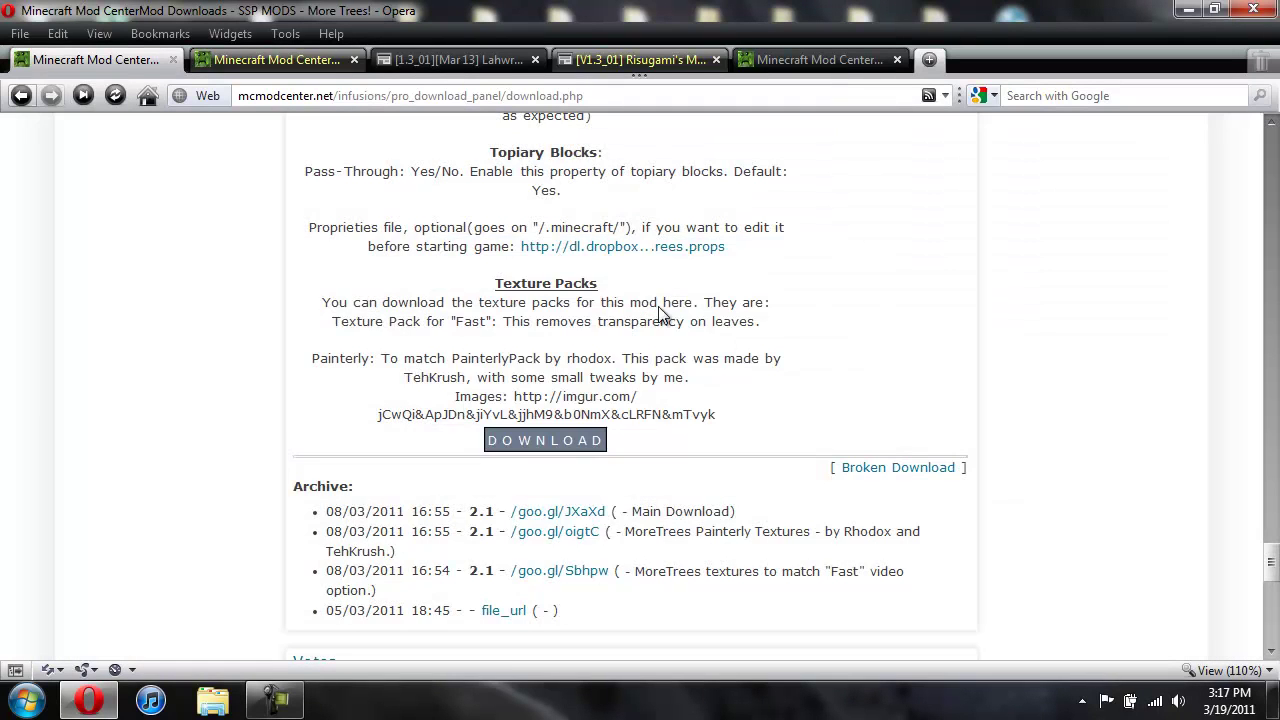
Show the ToolUtils page, bring up the download prompt for its archive, and cancel it.
left_click(260, 60)
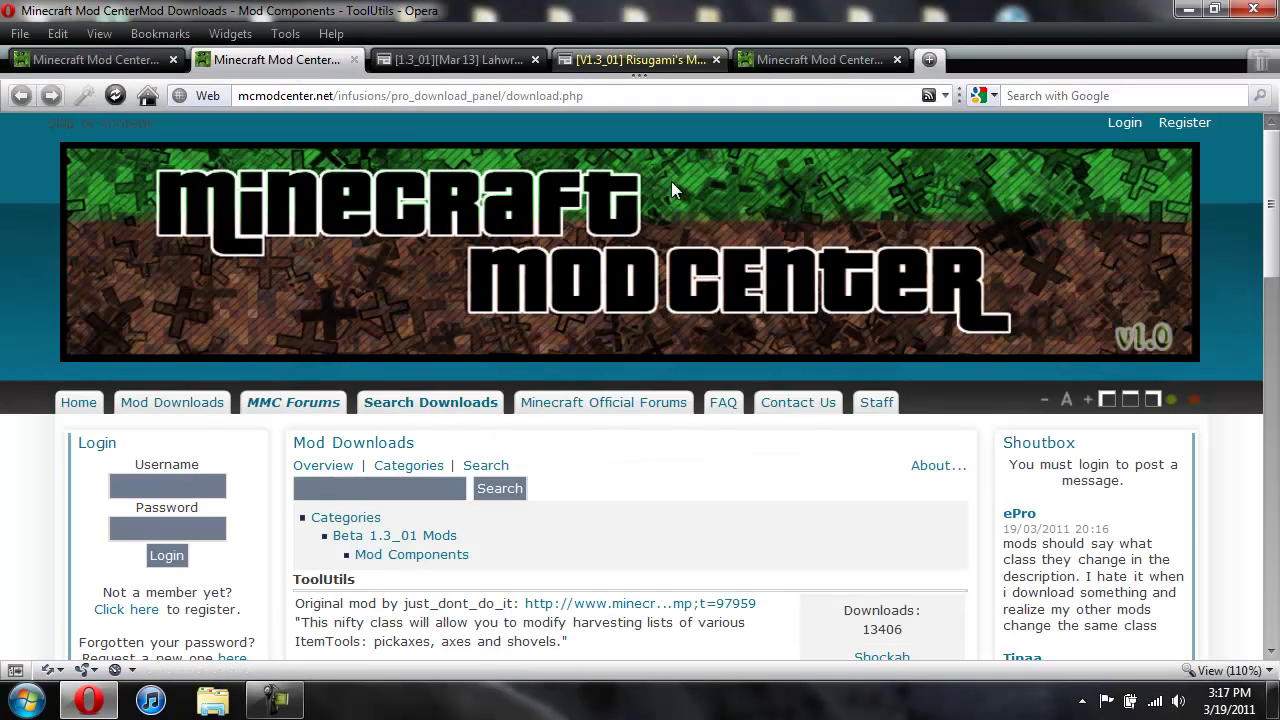
scroll(692, 236, "down", 4)
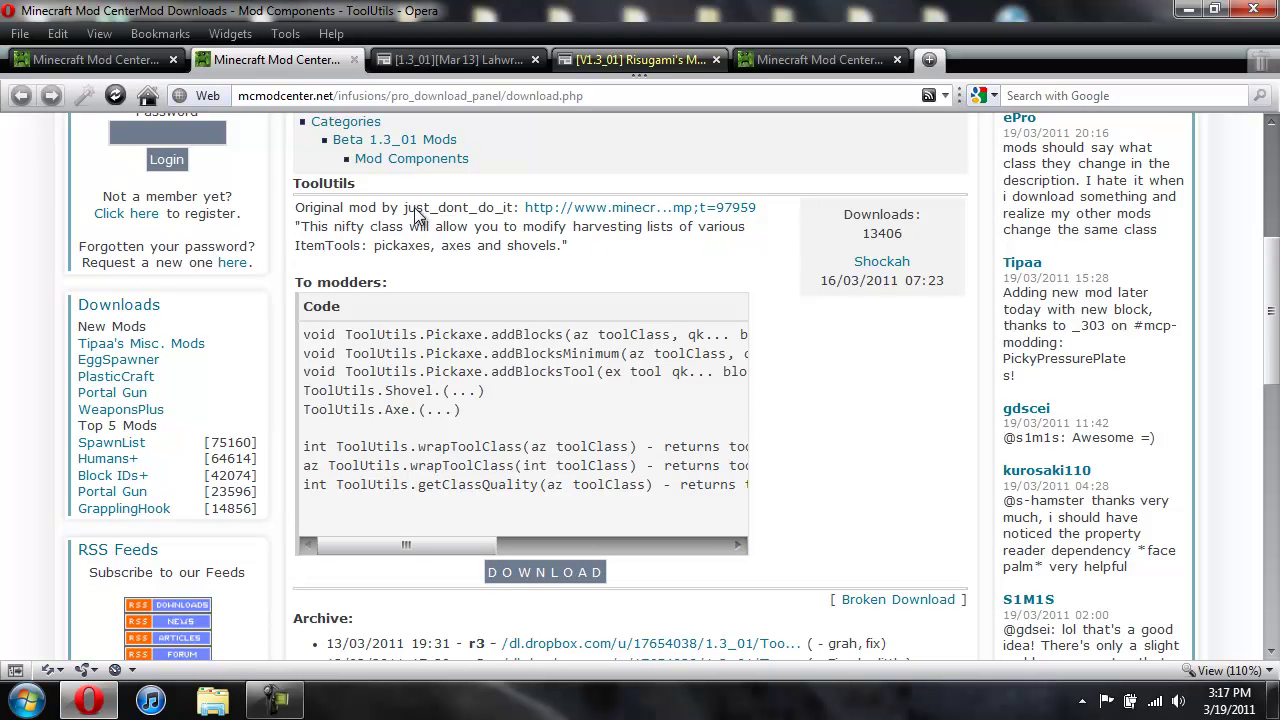
scroll(556, 235, "down", 3)
left_click(548, 437)
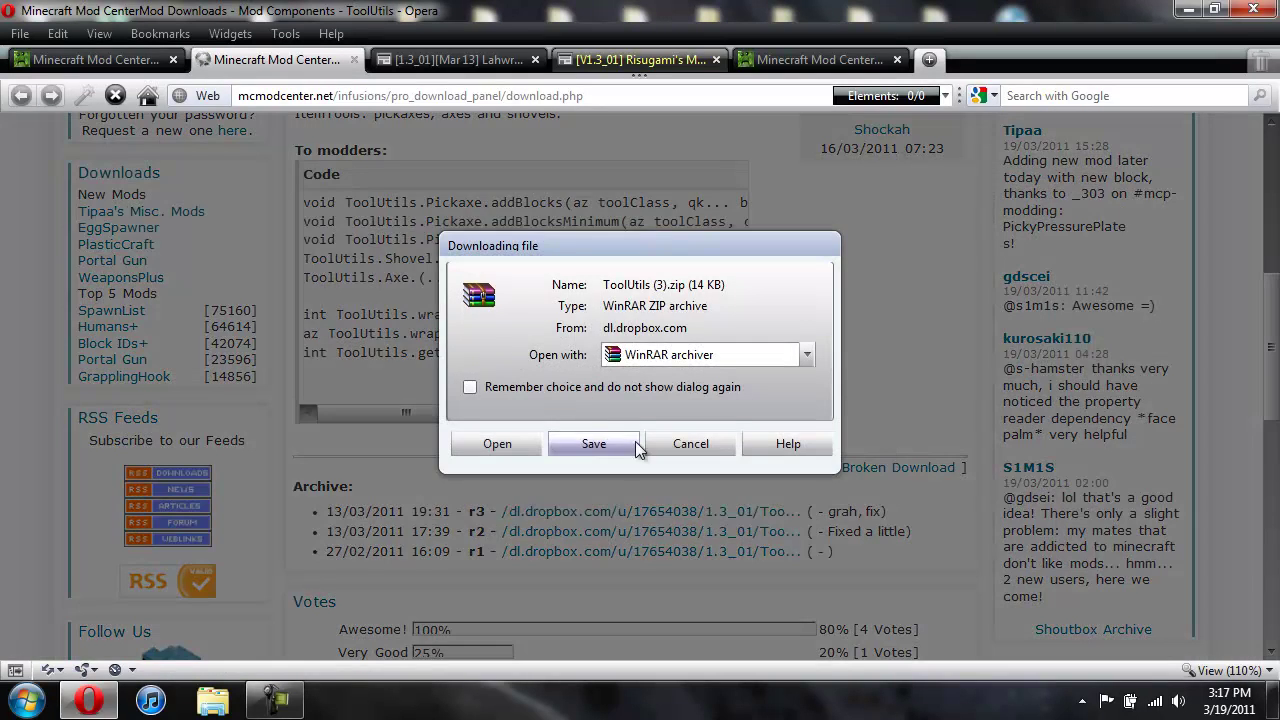
left_click(689, 447)
Look through the forum thread that hosts the Gui API, from its title to the table of contents.
left_click(455, 59)
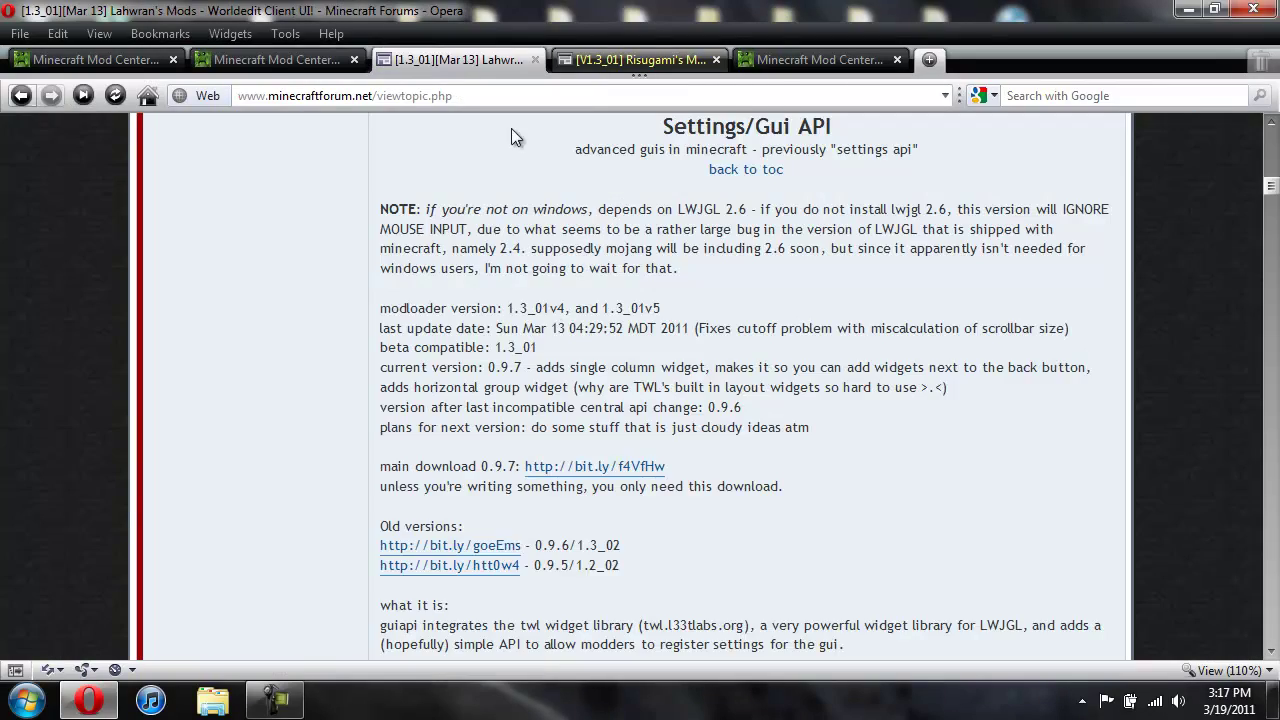
scroll(558, 330, "up", 20)
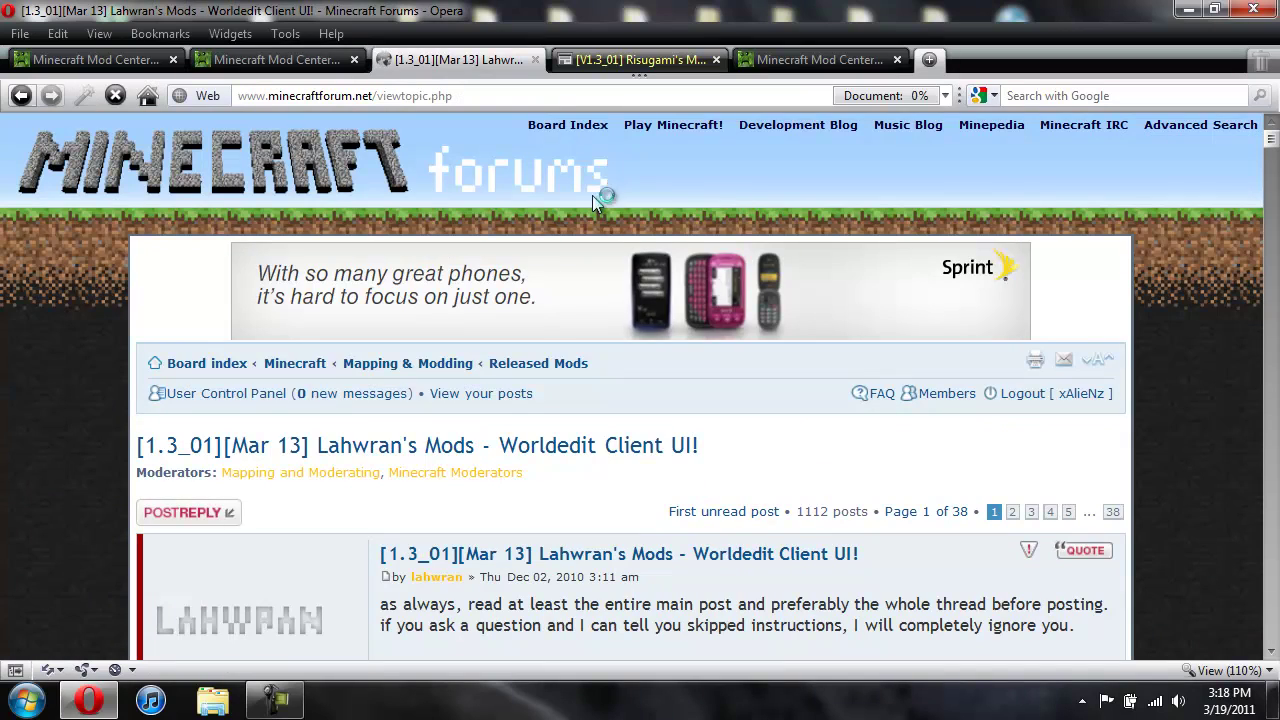
scroll(492, 206, "down", 12)
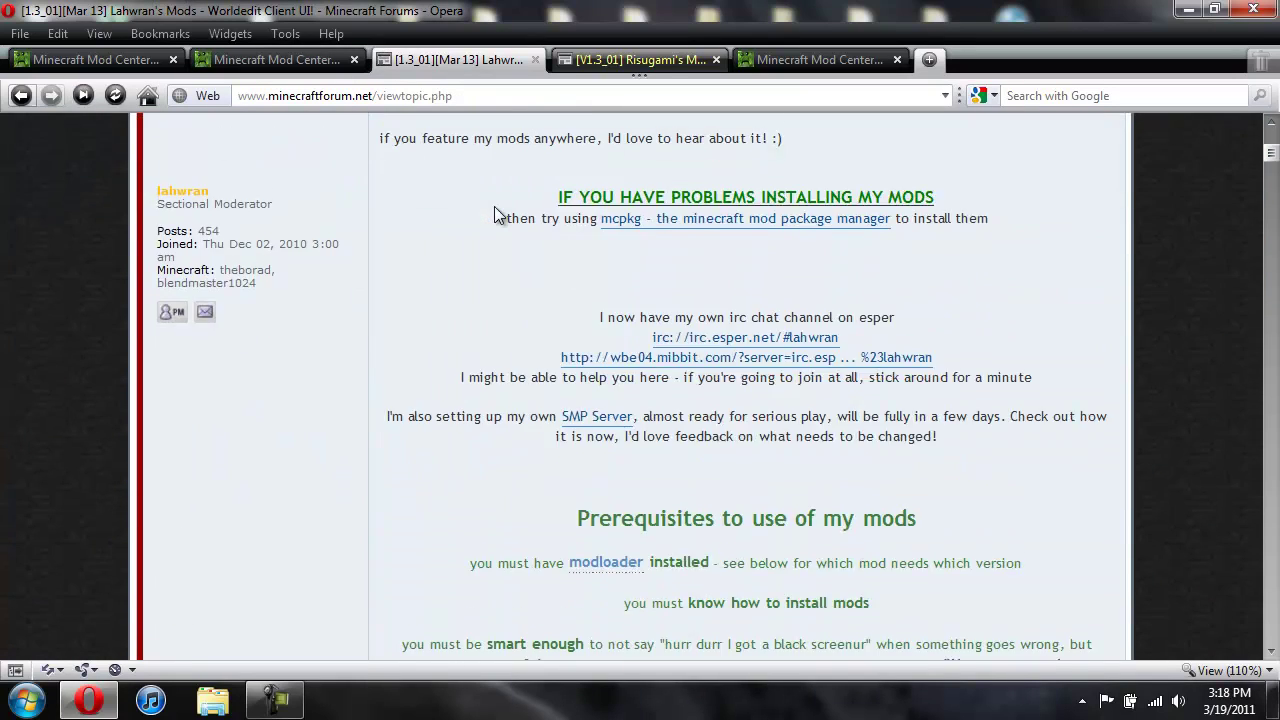
scroll(494, 207, "up", 12)
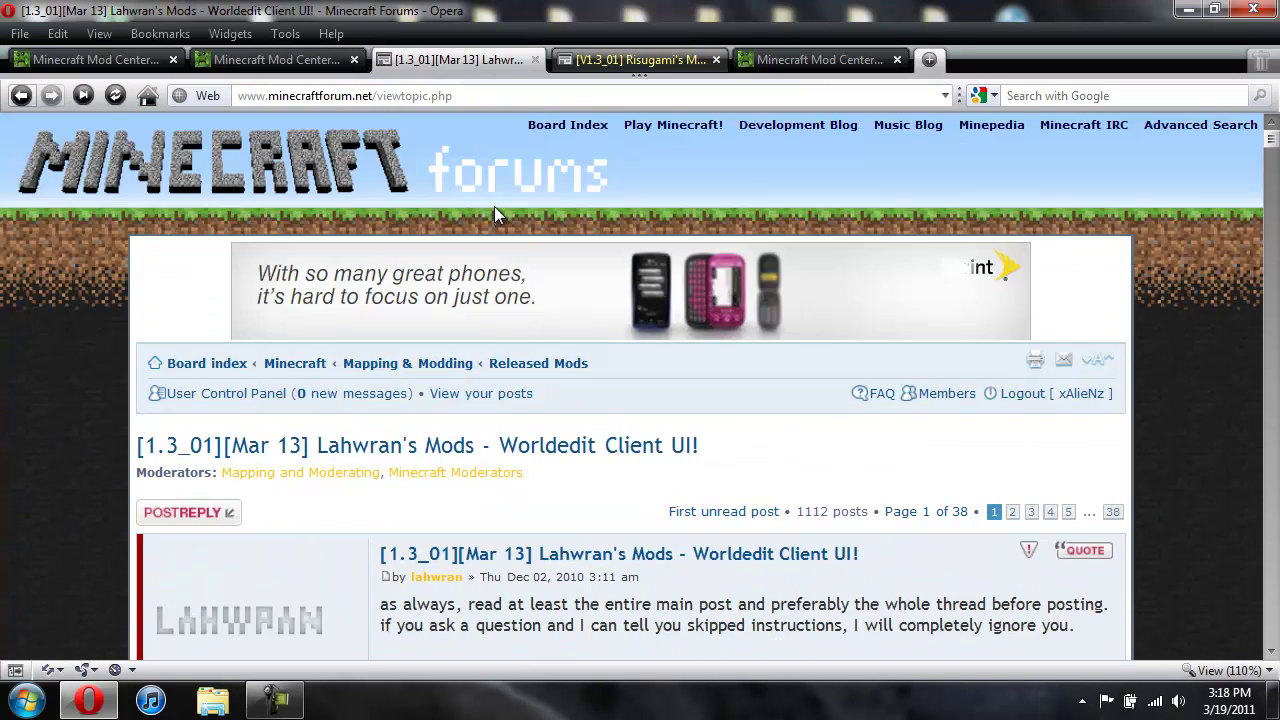
scroll(645, 330, "down", 12)
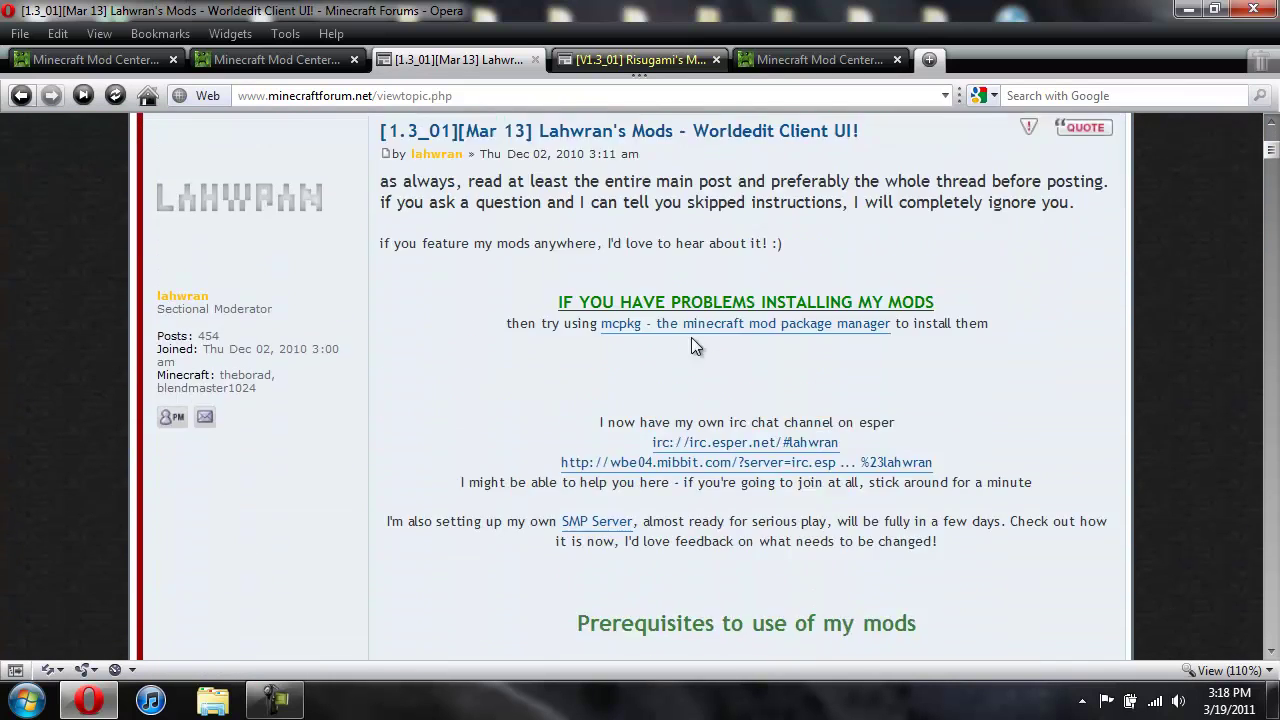
scroll(702, 337, "down", 10)
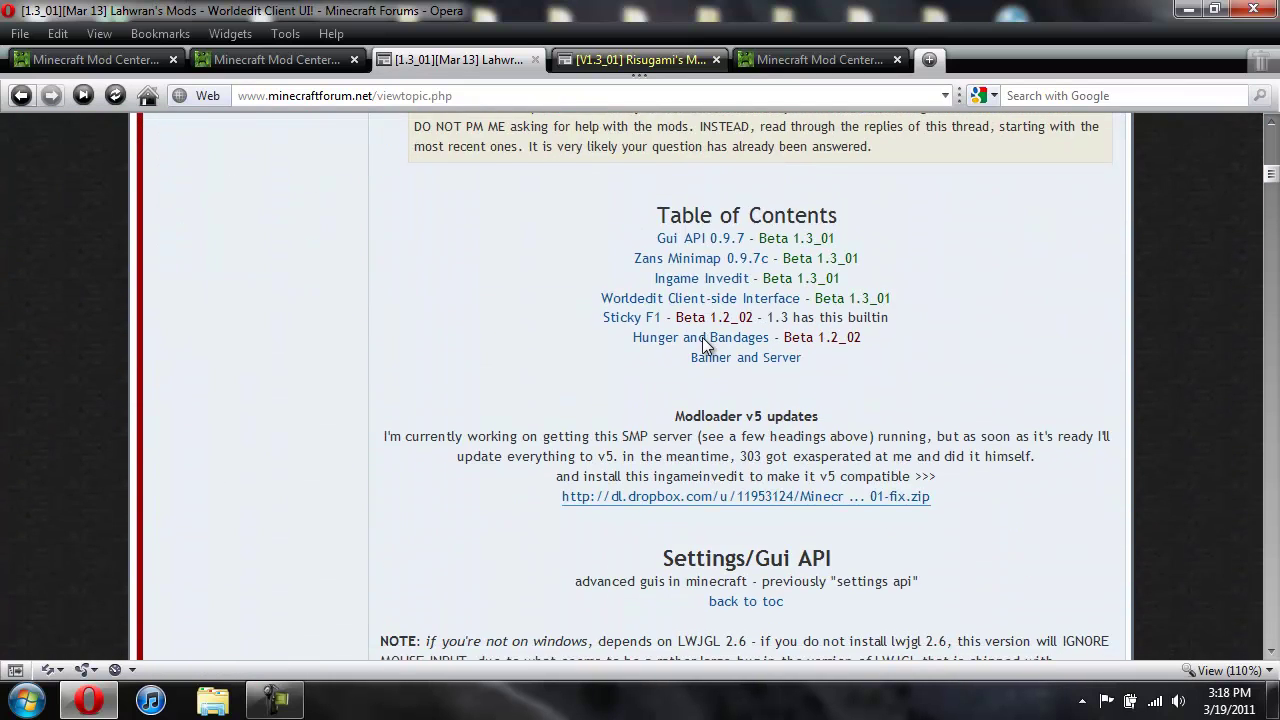
Go to the Gui API 0.9.7 section, bring up its main download prompt, and cancel it.
left_click(729, 248)
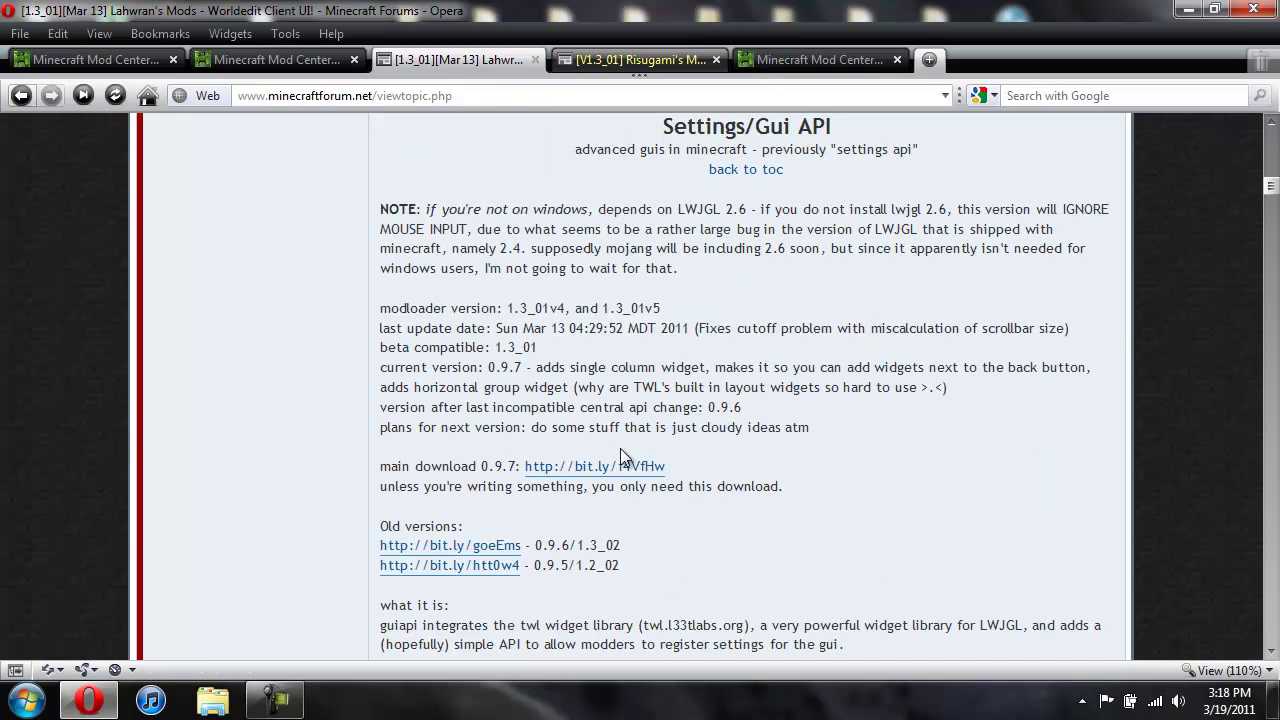
left_click(573, 468)
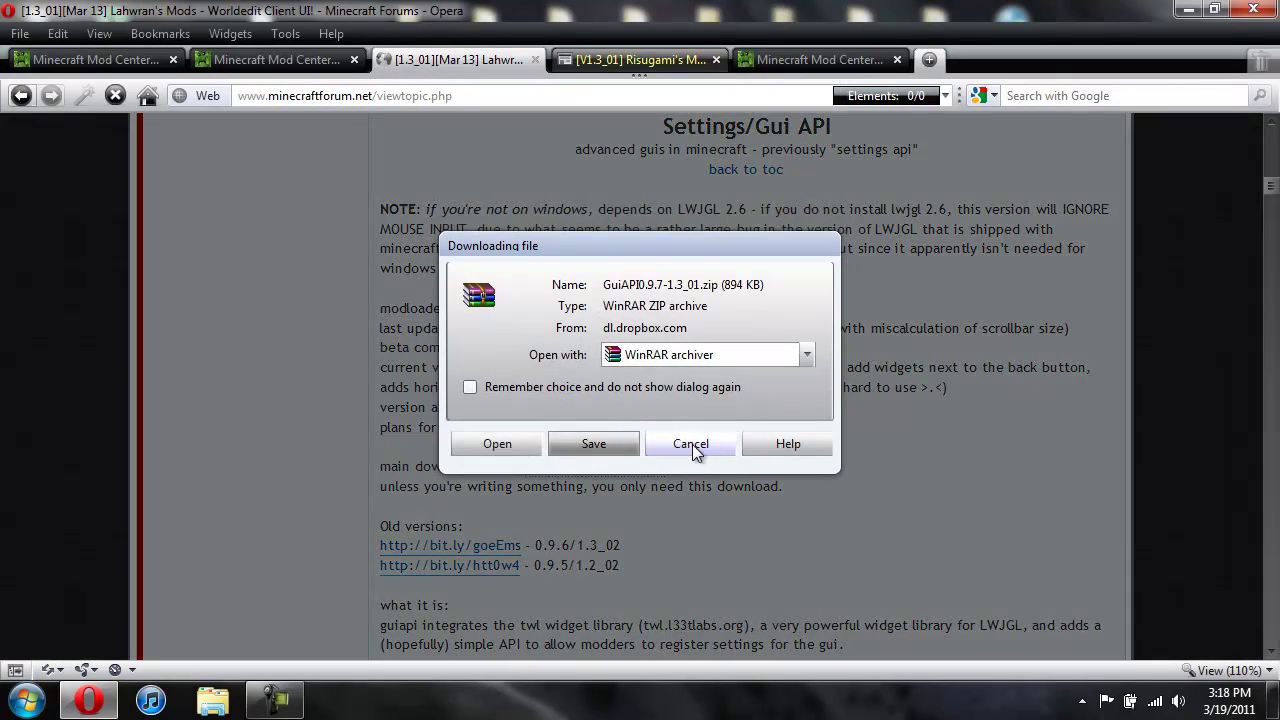
left_click(692, 445)
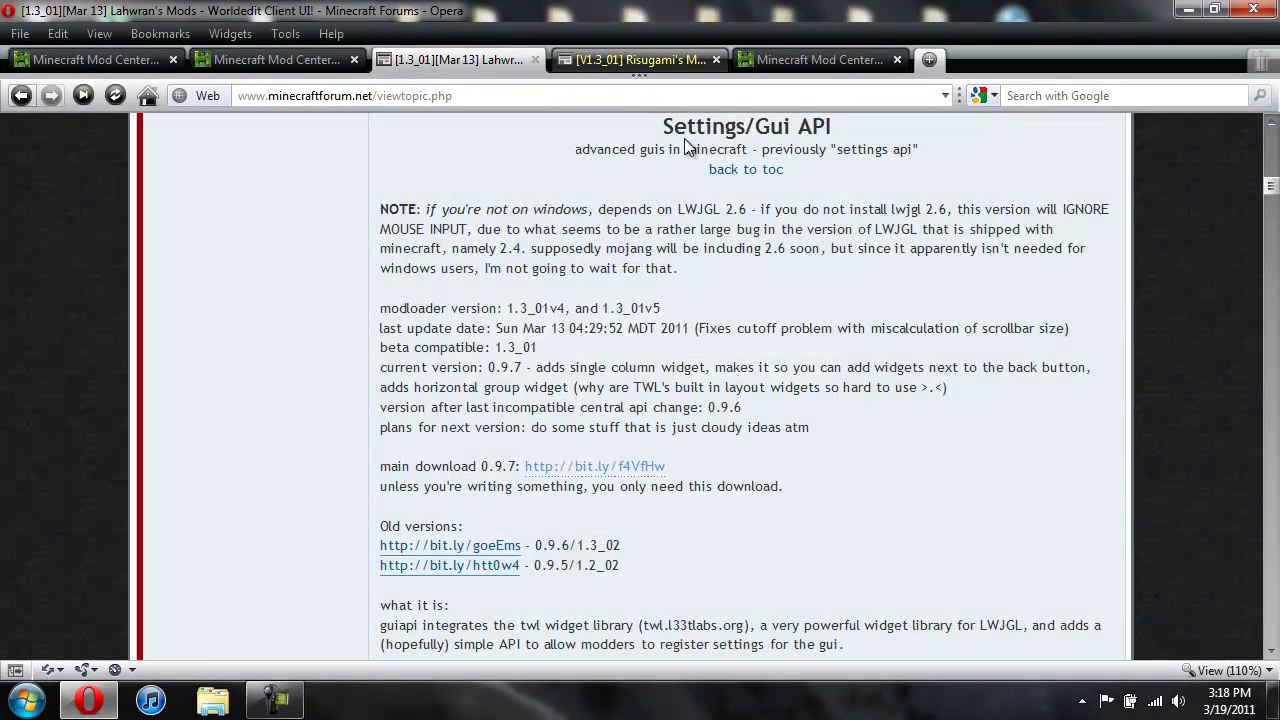
Look through the ModLoader forum thread, from the v5 notice and installation instructions to the list of mods.
left_click(669, 62)
scroll(720, 305, "down", 5)
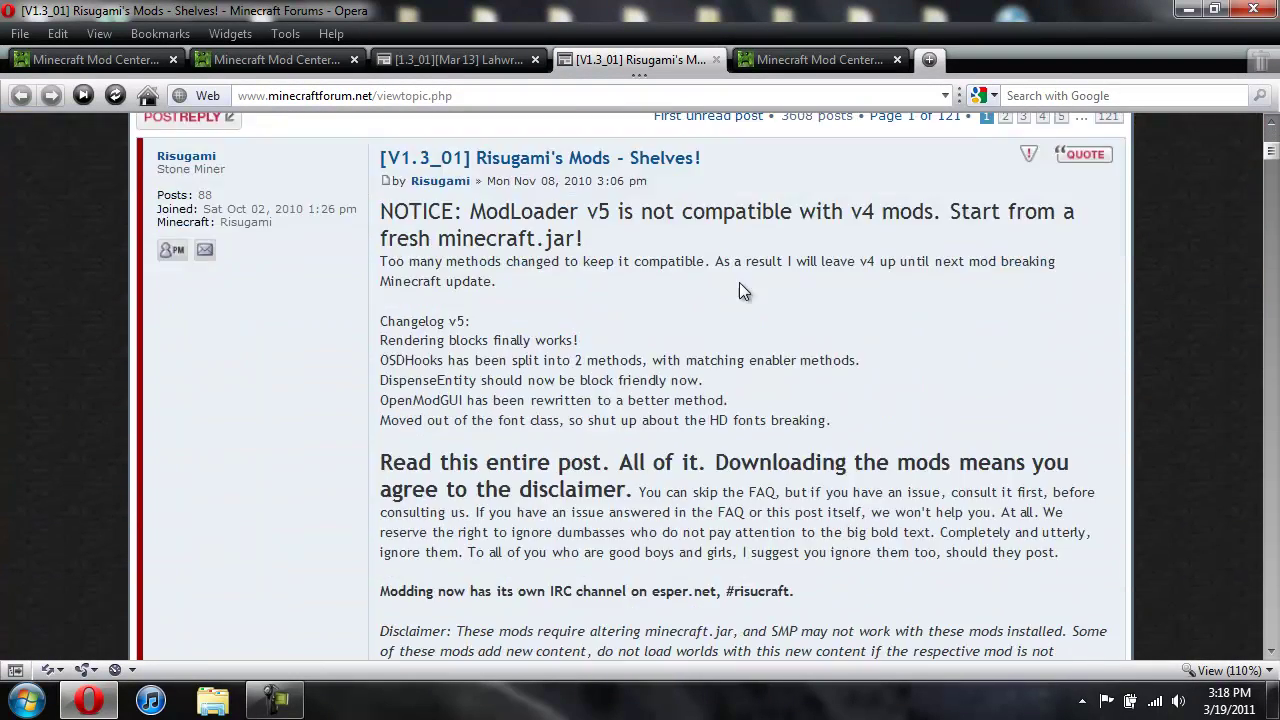
scroll(715, 364, "up", 3)
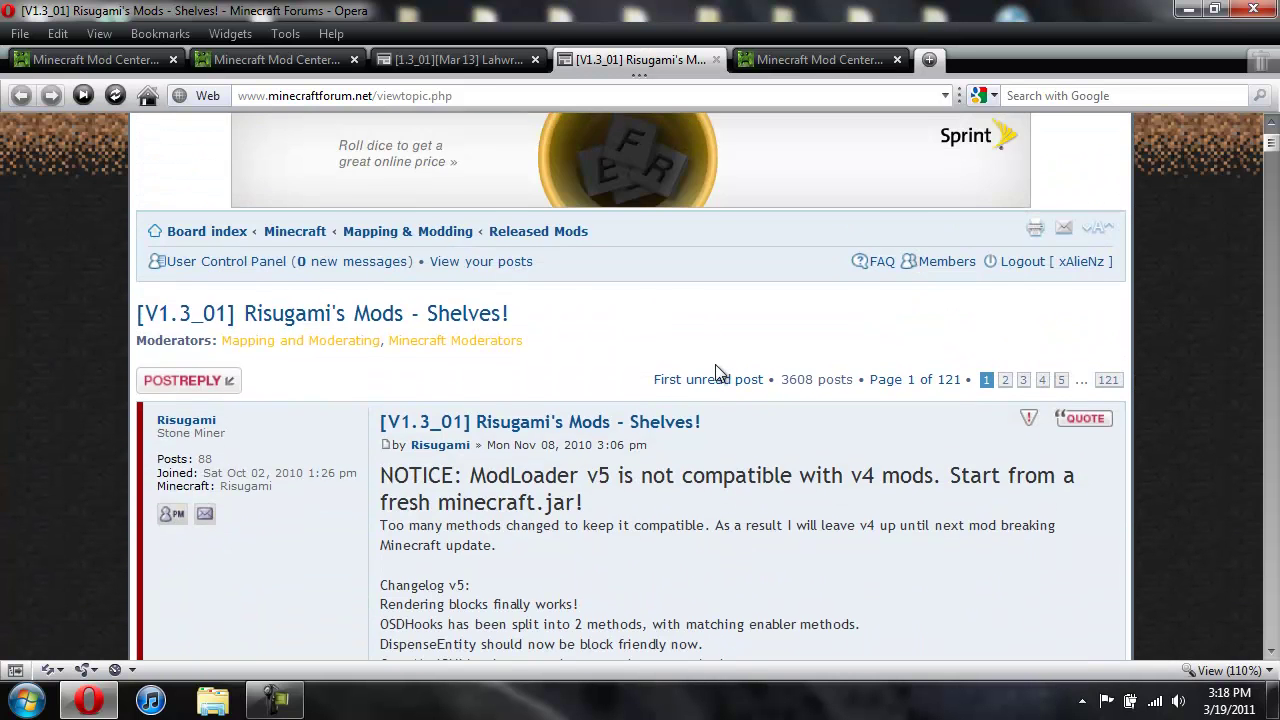
scroll(715, 364, "down", 11)
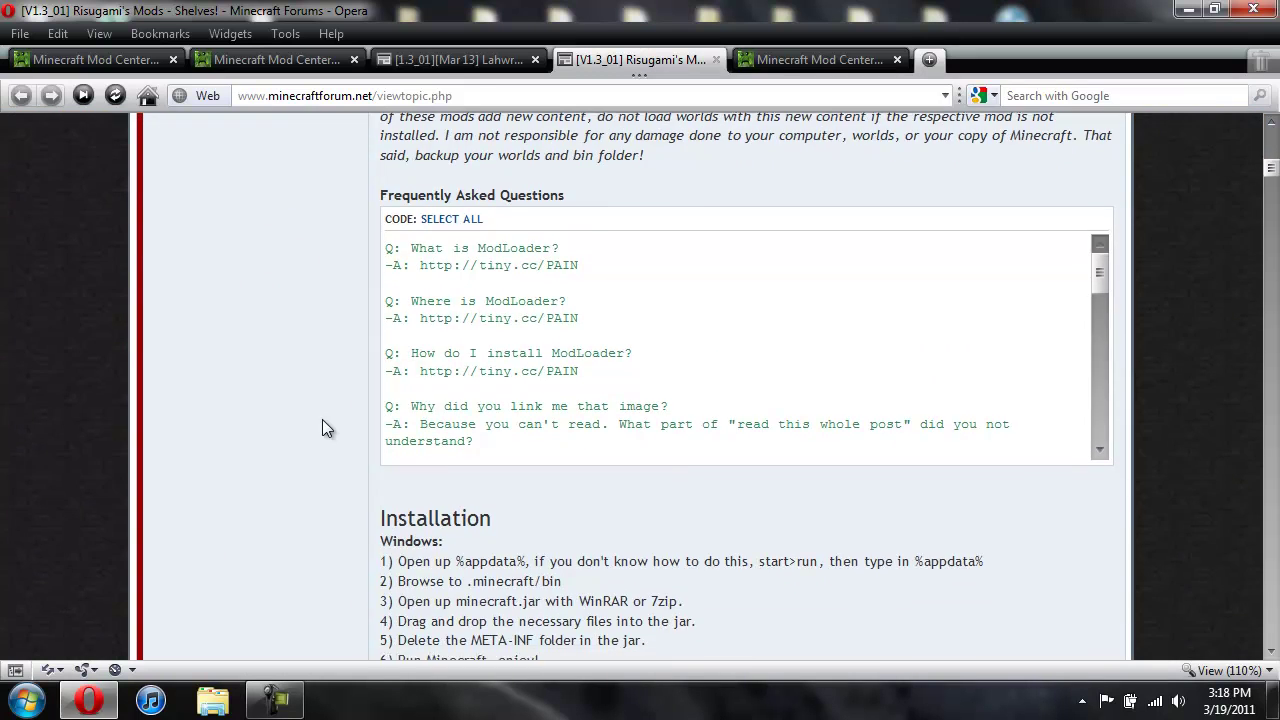
scroll(322, 427, "down", 7)
scroll(322, 428, "down", 3)
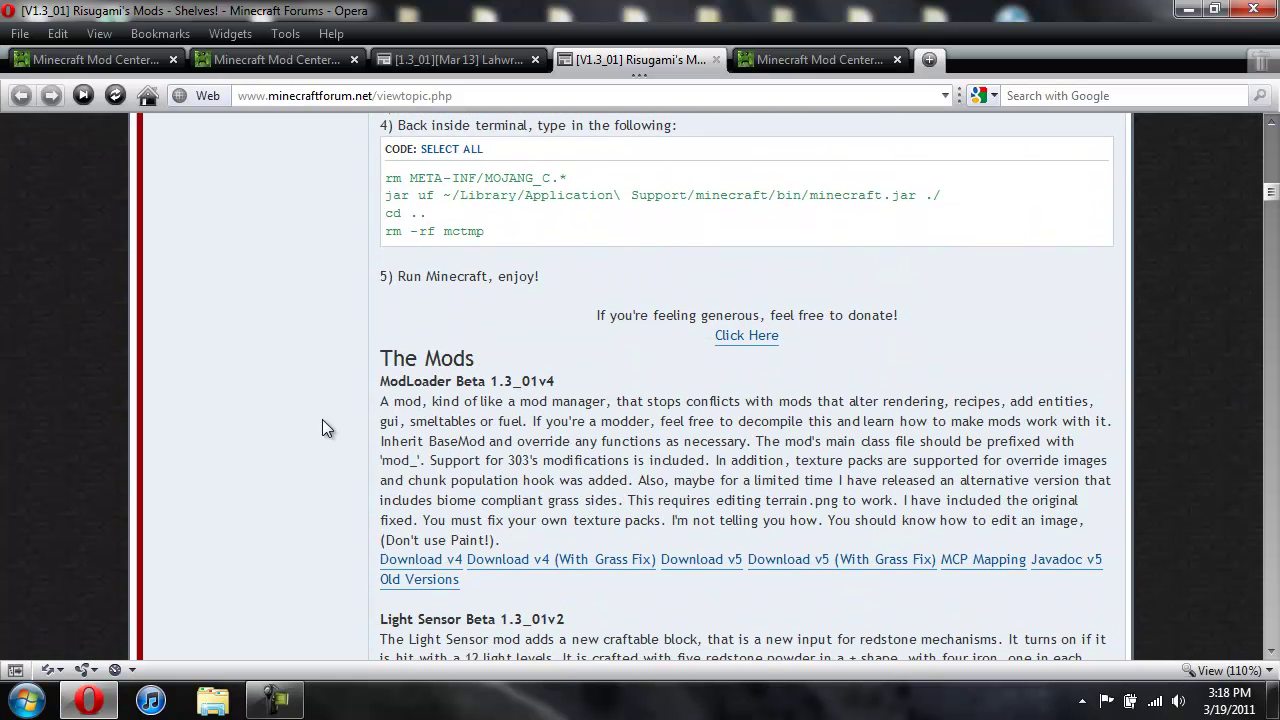
Bring up the download prompt for ModLoader v5 without the grass fix, cancel it, and return towards the thread's start.
scroll(332, 398, "down", 2)
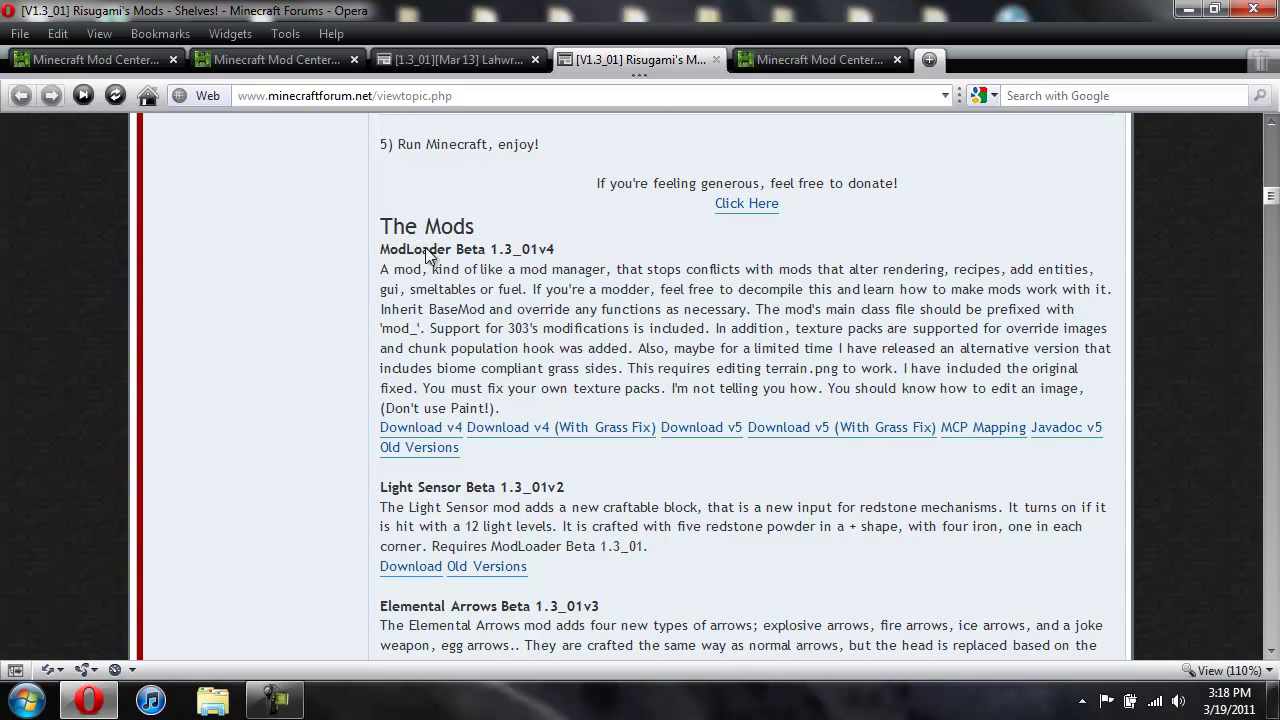
left_click(701, 428)
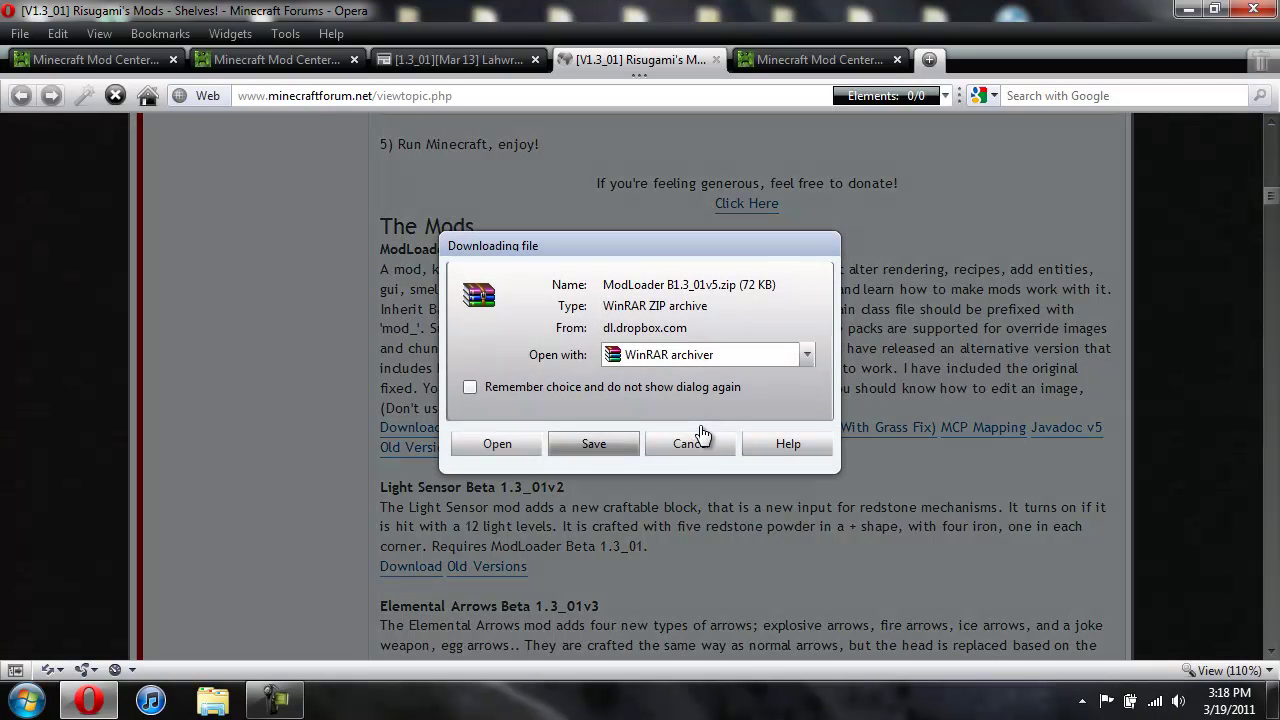
left_click(694, 446)
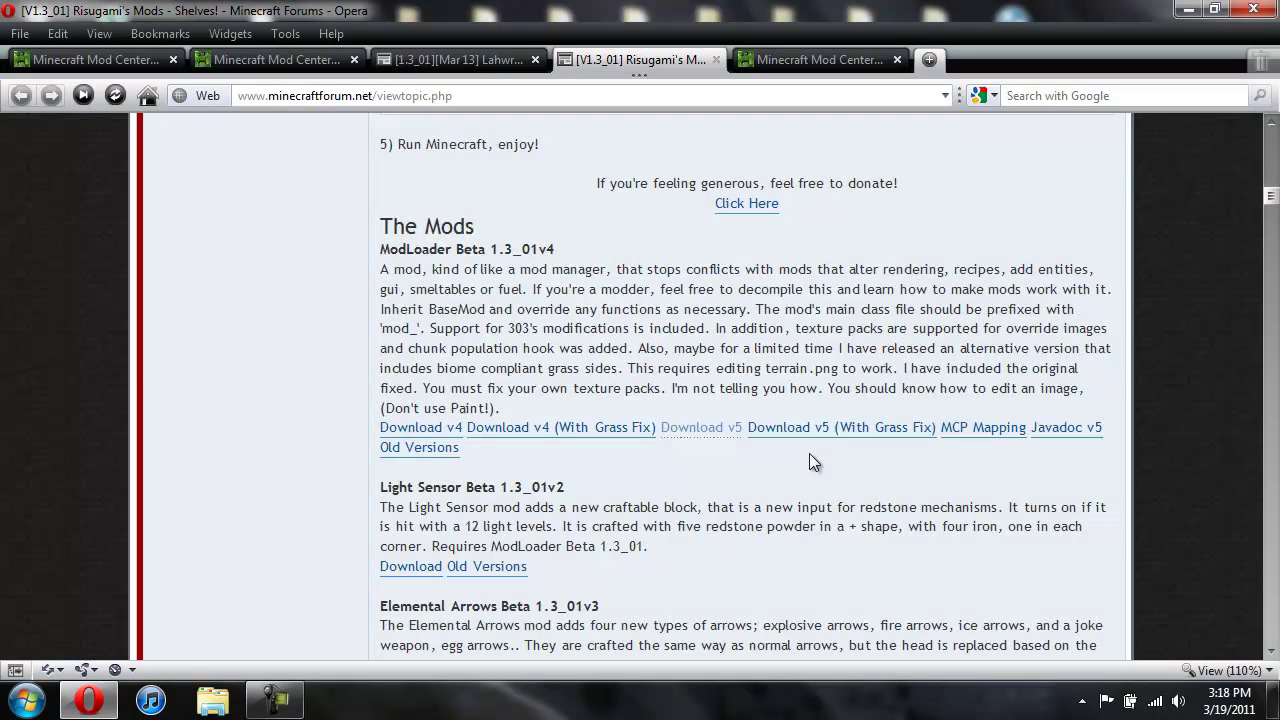
scroll(669, 355, "up", 15)
Look over the Block IDs+ page on Minecraft Mod Center, bring up its download prompt, cancel it, and close the browser.
left_click(772, 62)
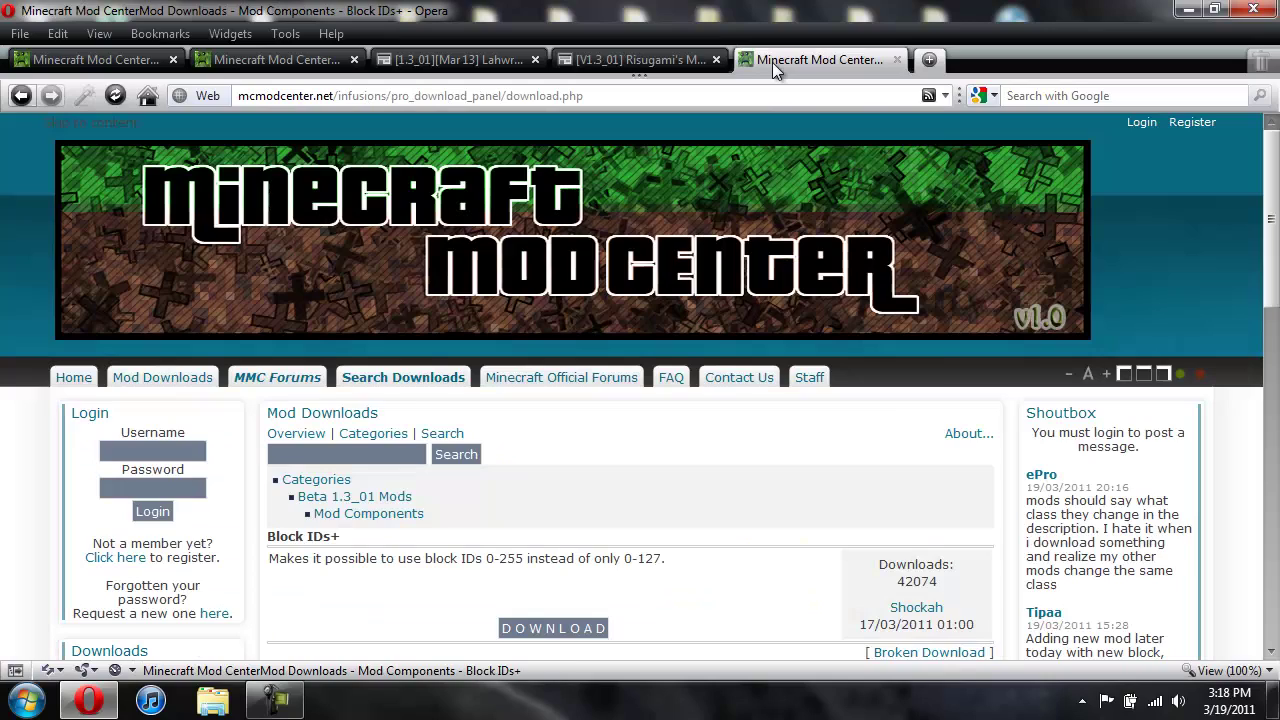
scroll(358, 230, "down", 5)
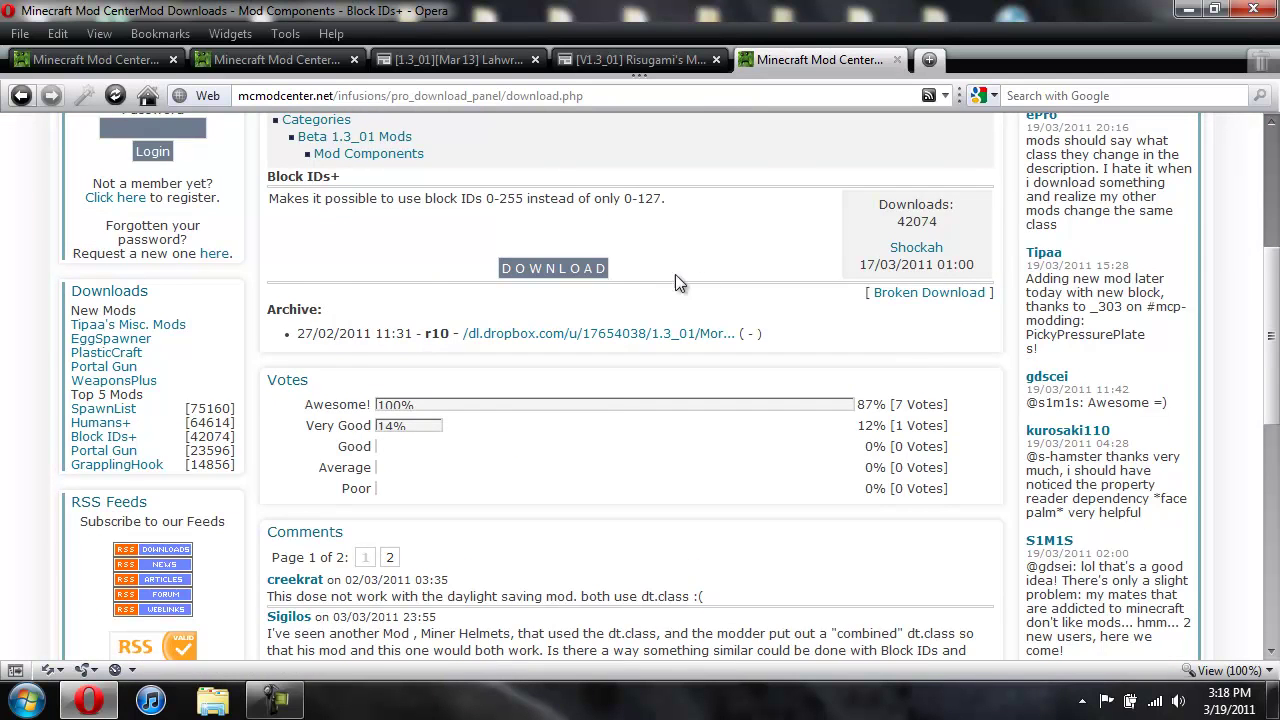
scroll(700, 274, "up", 3)
left_click(558, 507)
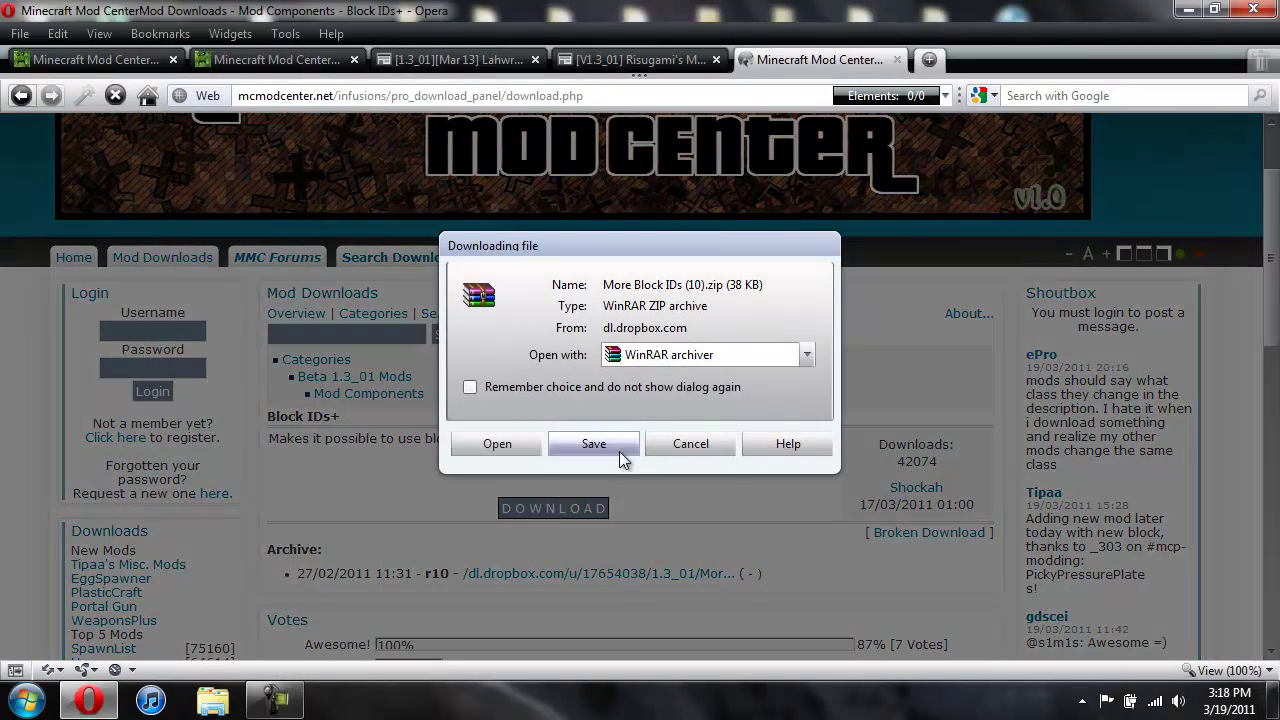
left_click(721, 446)
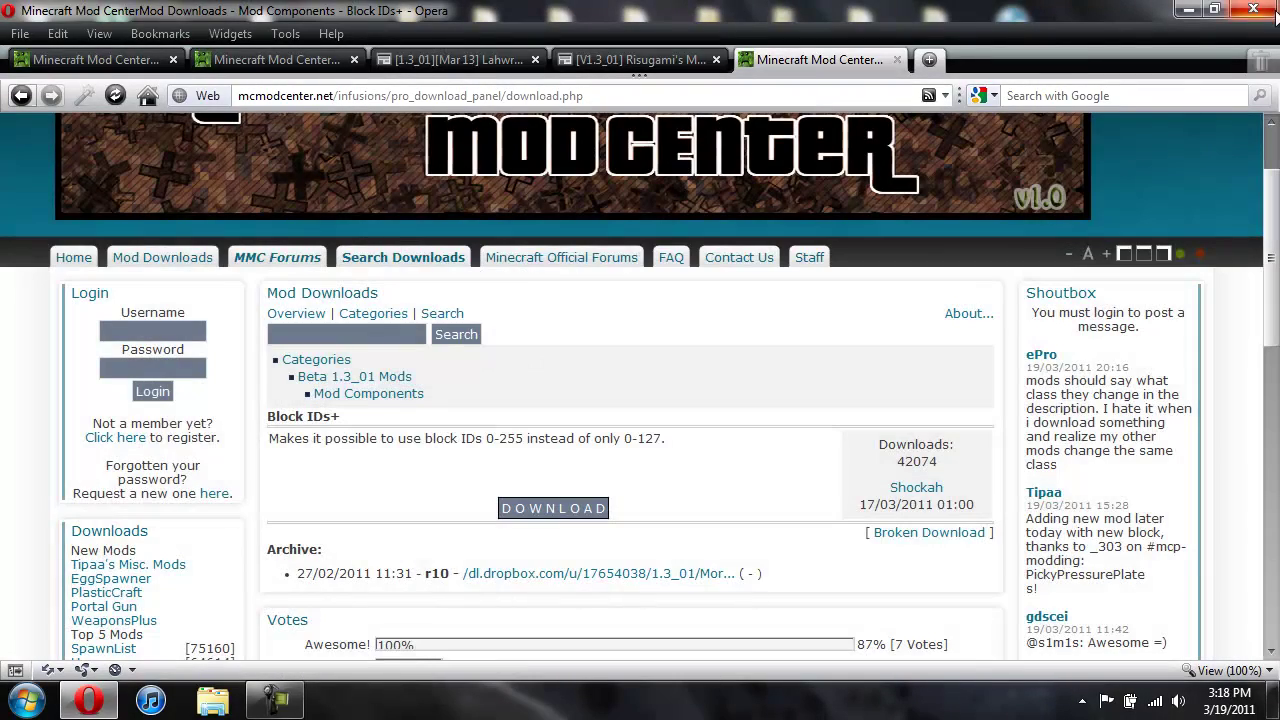
left_click(1270, 14)
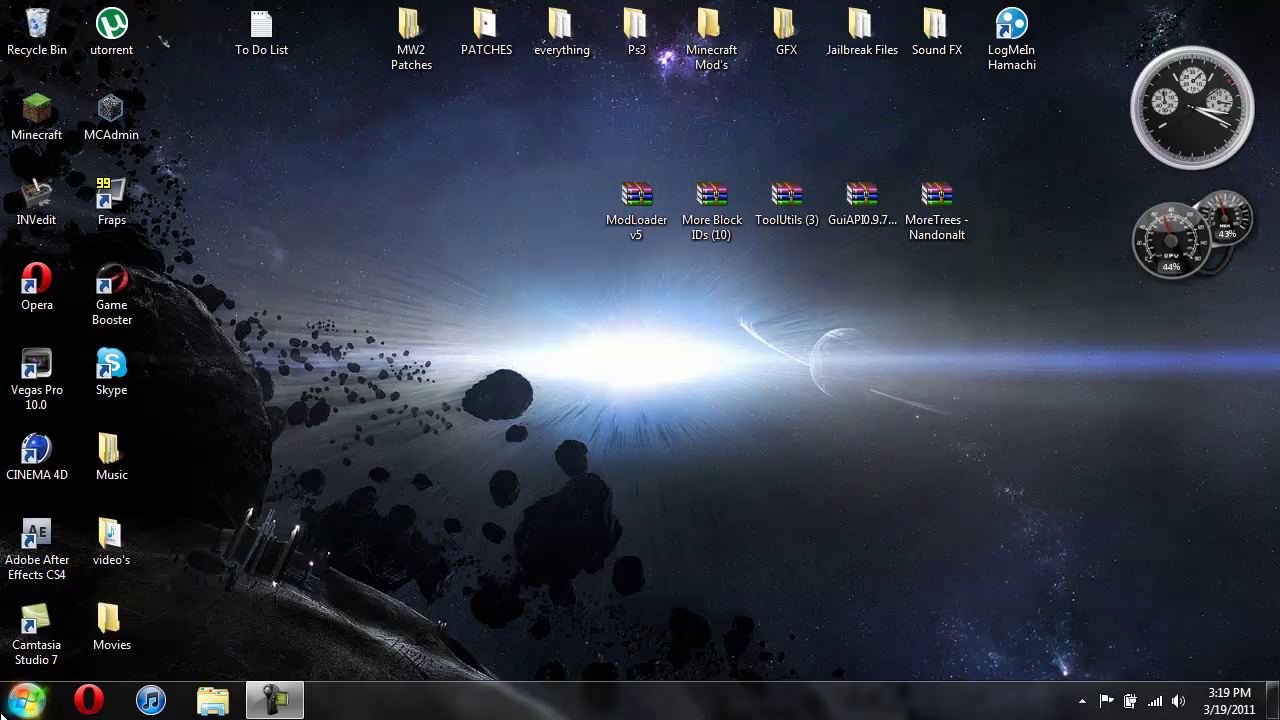
left_click(33, 705)
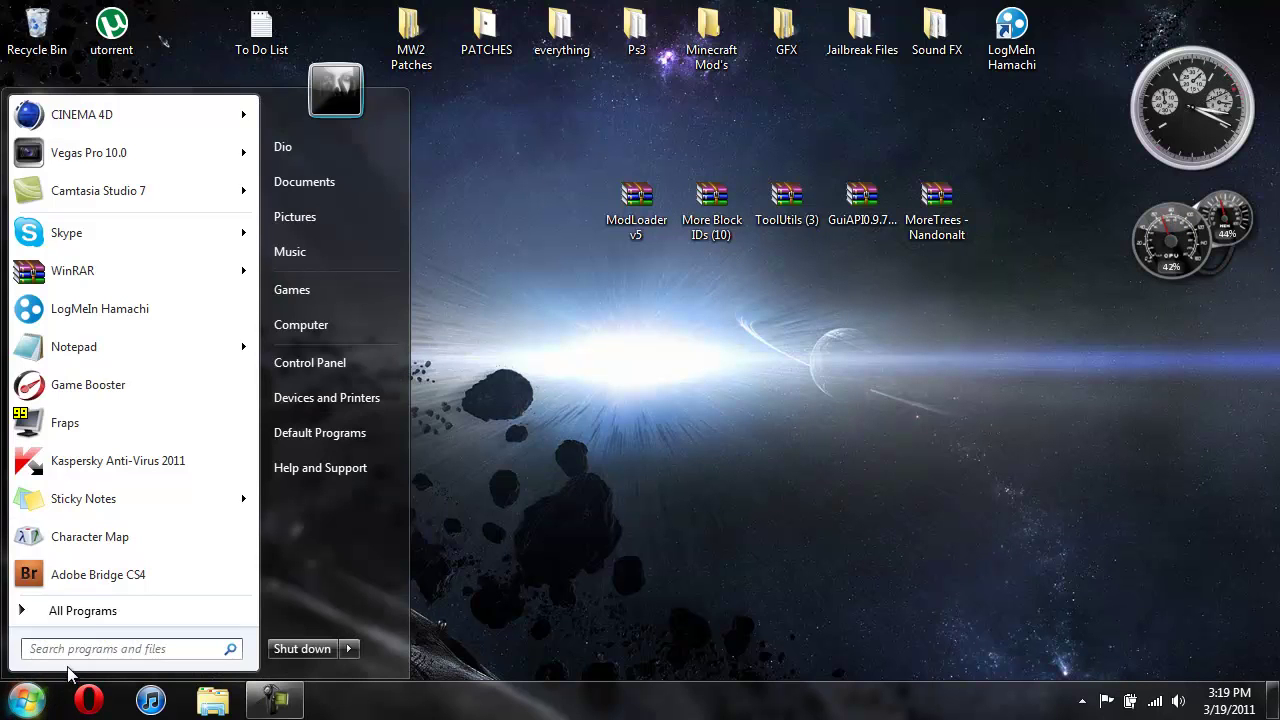
type("%a")
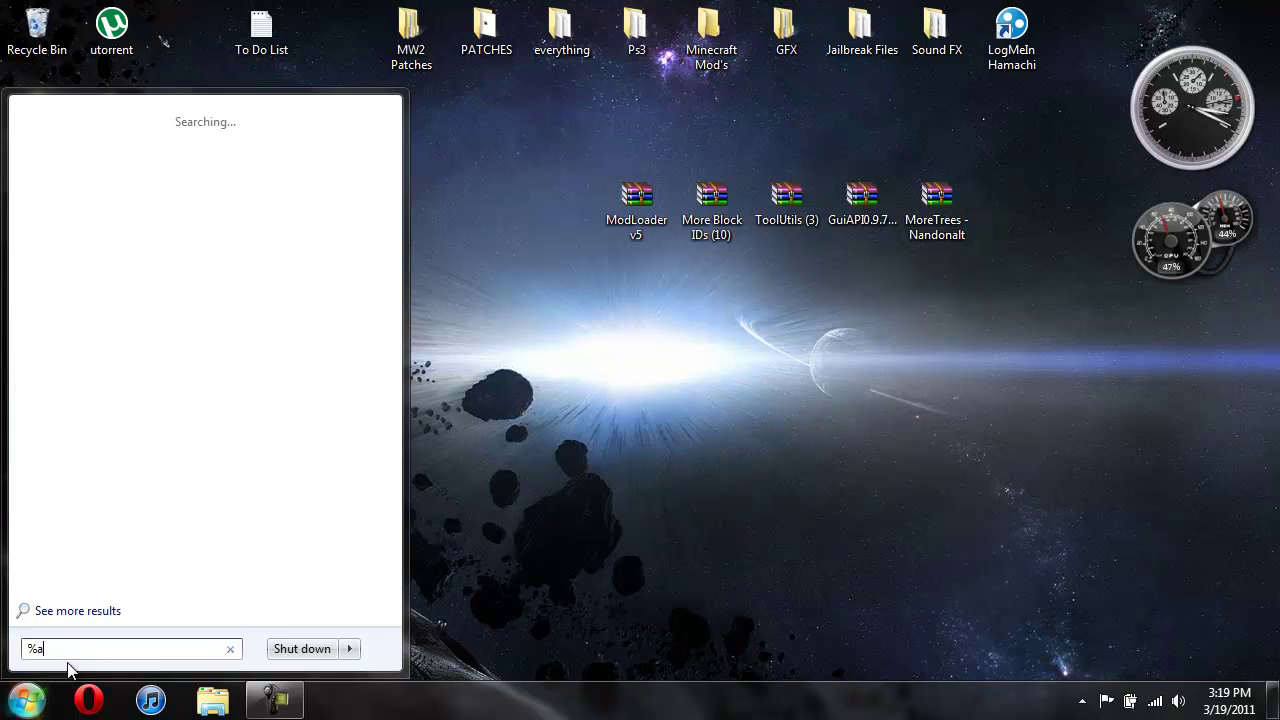
type("ppdata")
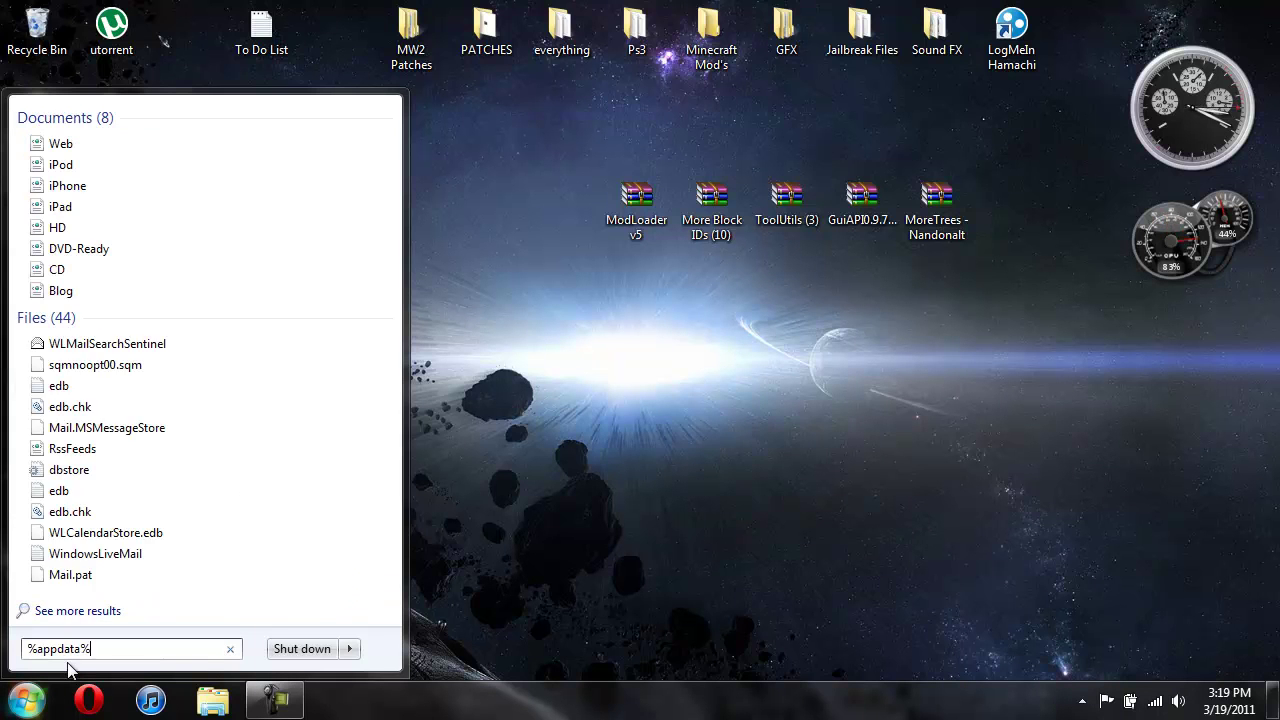
type("%")
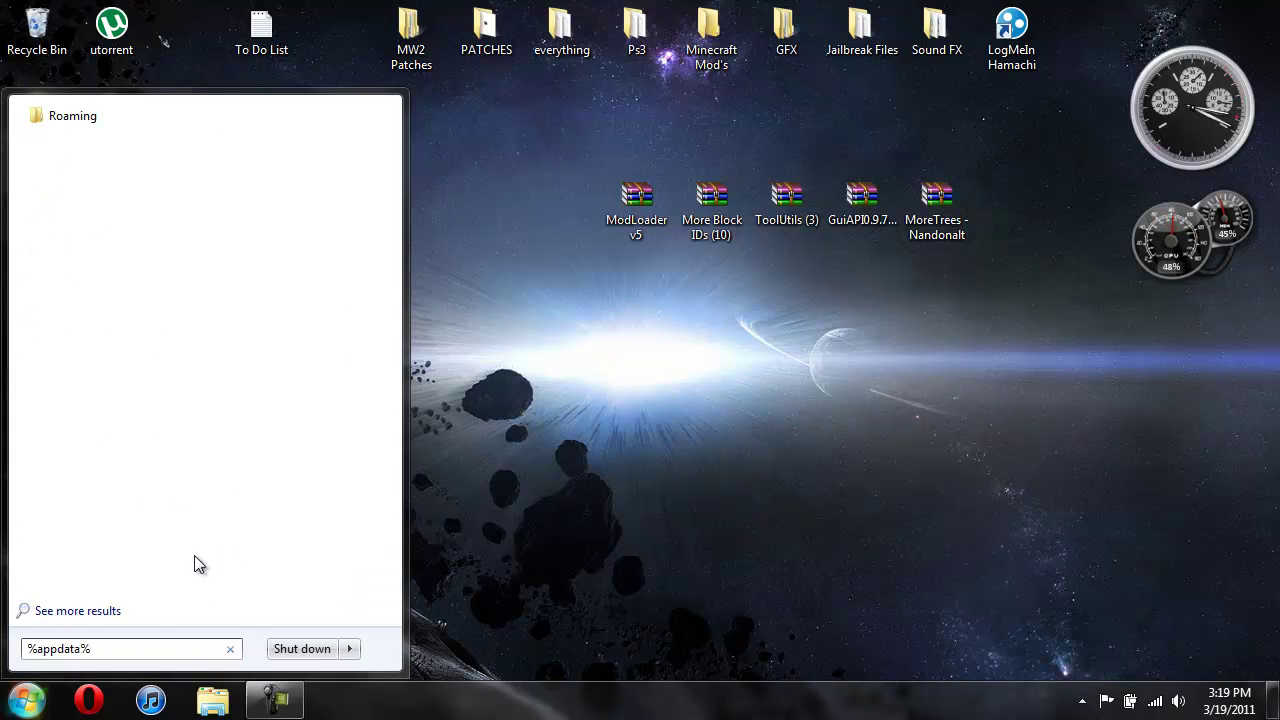
key("BackSpace")
key("BackSpace")
key("BackSpace")
key("BackSpace")
key("BackSpace")
key("BackSpace")
key("BackSpace")
key("BackSpace")
key("BackSpace")
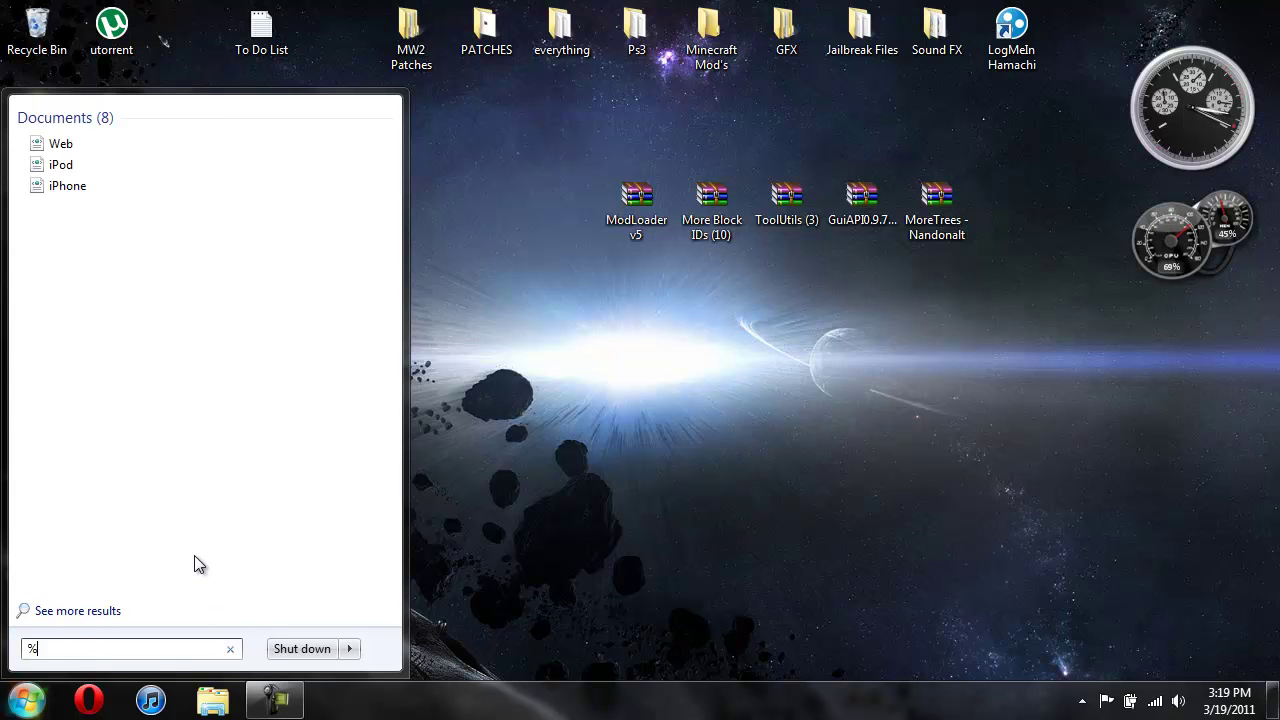
Find the Run program through the system search and use it to open the %appdata% folder.
type("run")
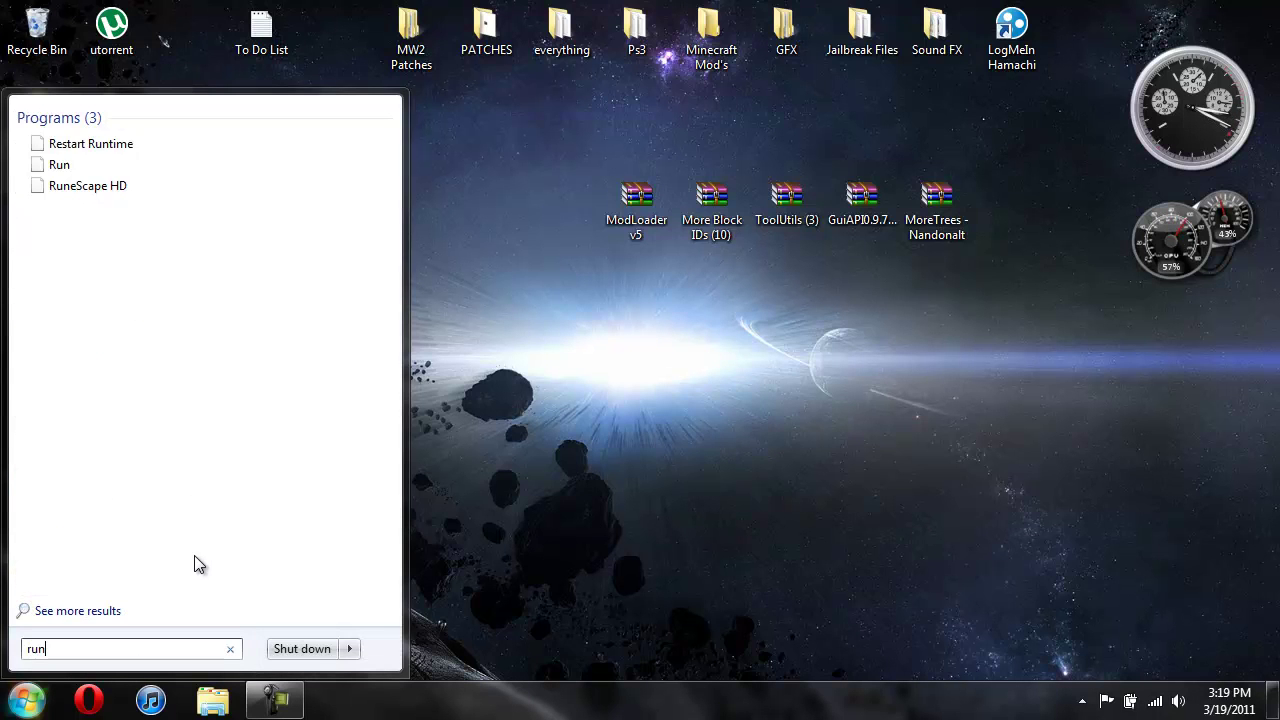
left_click(55, 165)
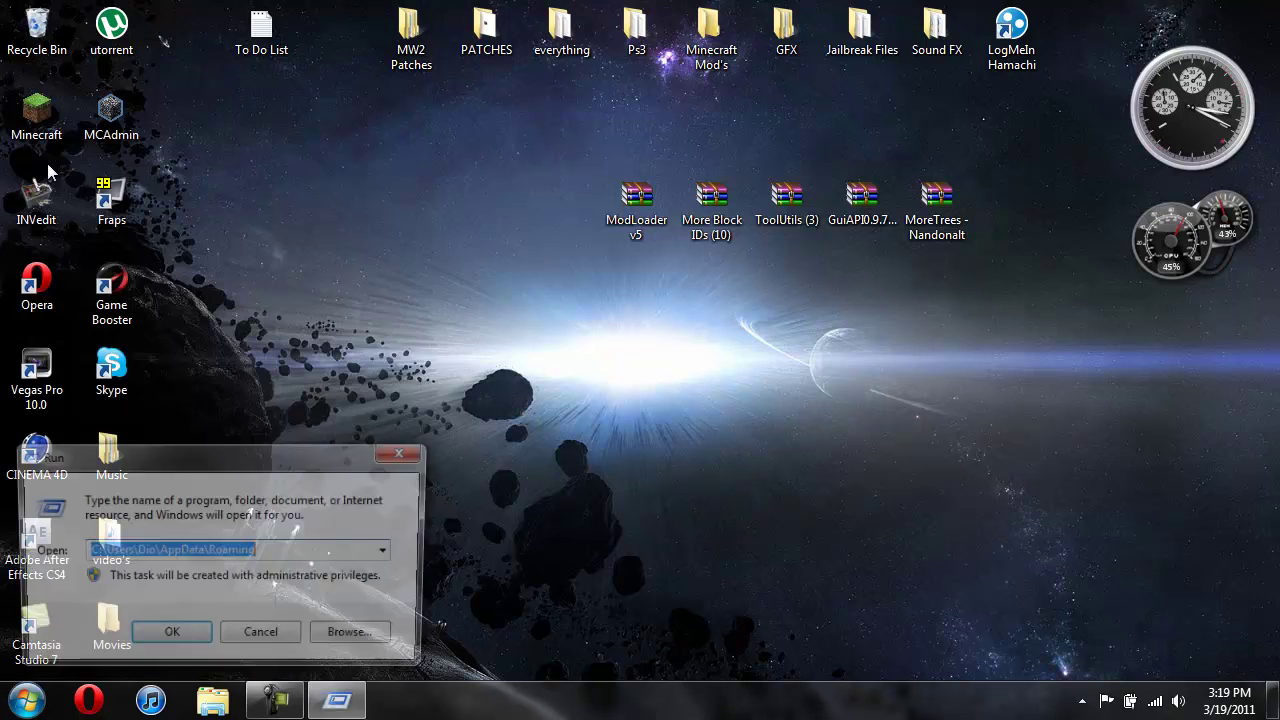
key("BackSpace")
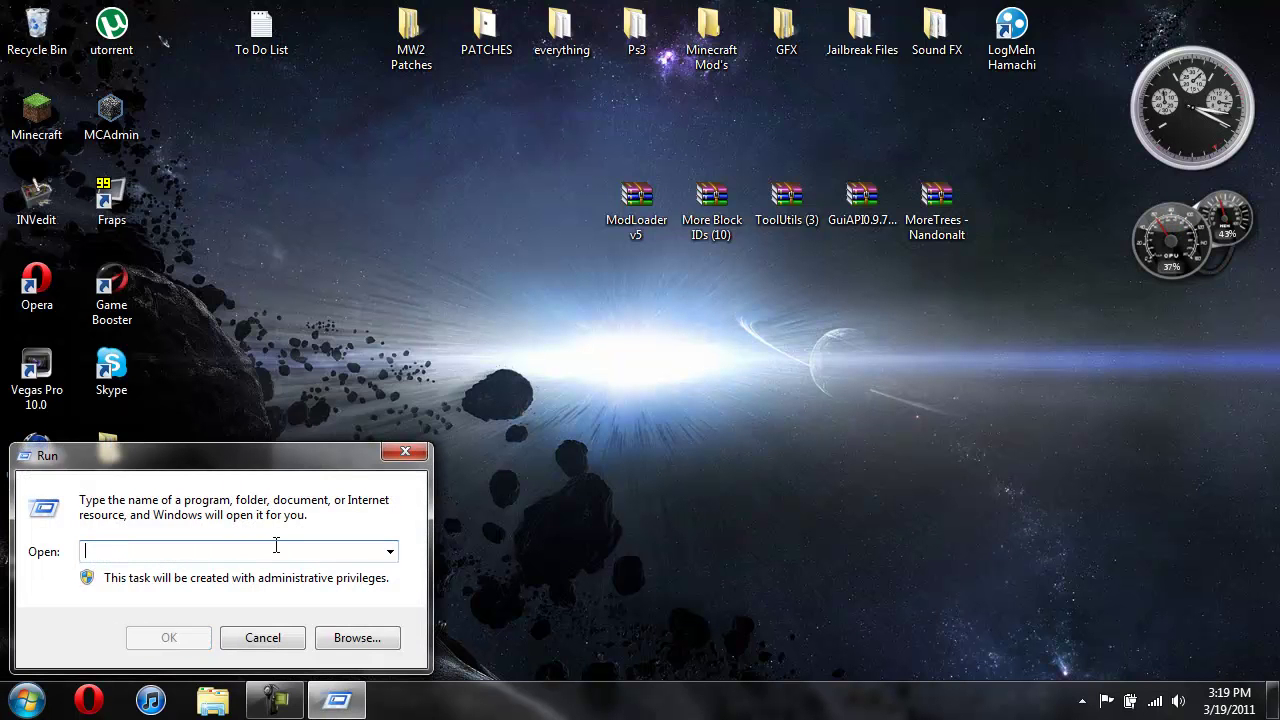
type("%appdata%")
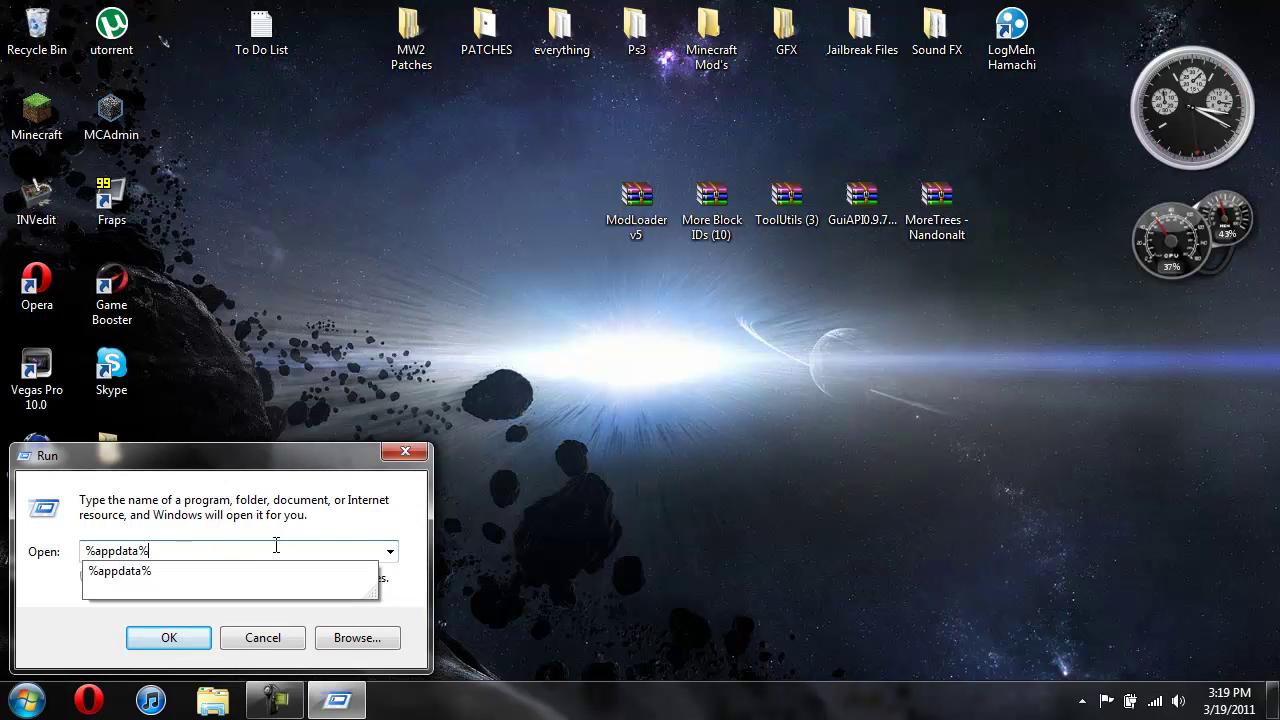
key("Return")
left_click(200, 635)
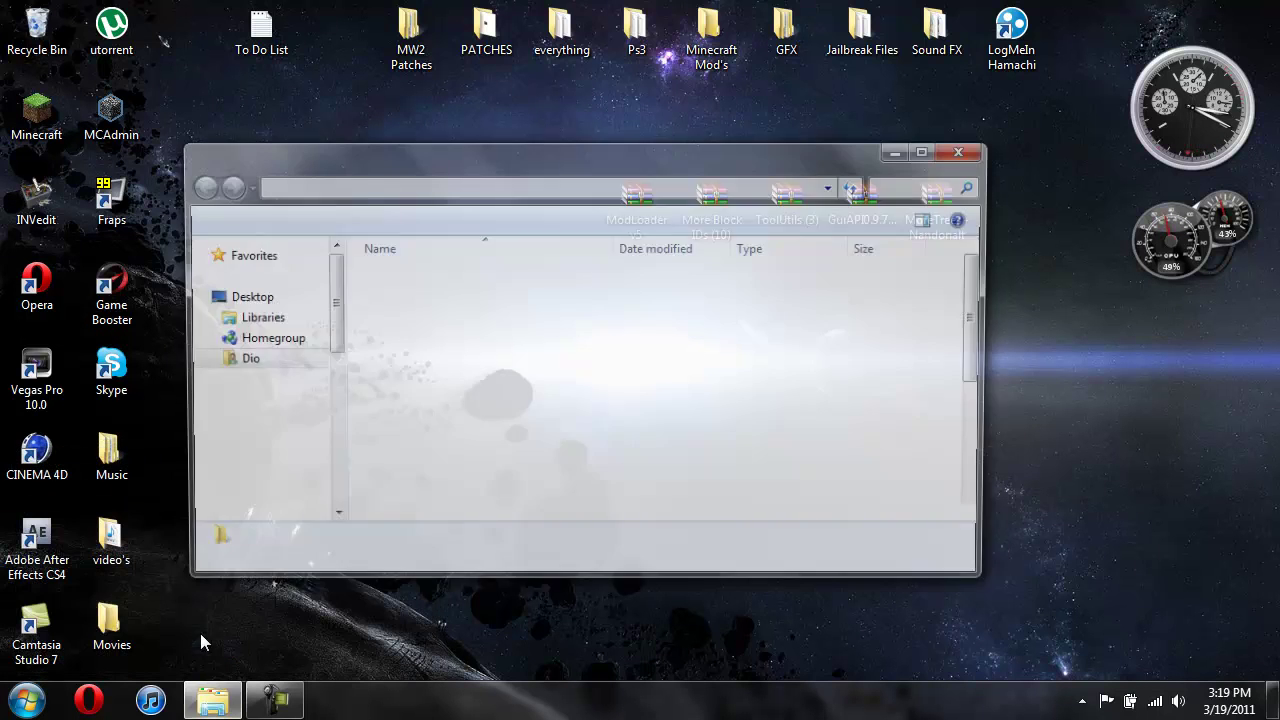
Move the folder window below the desktop's mod archives and go into the bin folder inside .minecraft.
left_click_drag(574, 155, 560, 276)
double_click(521, 398)
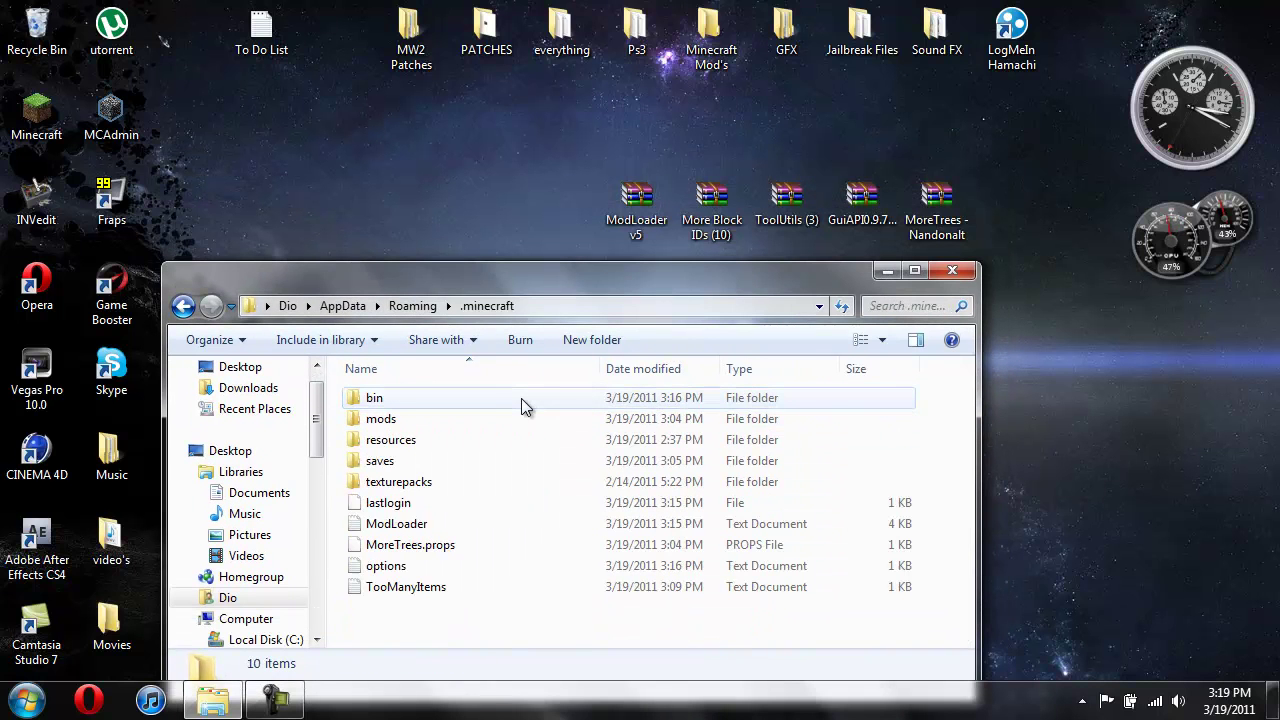
double_click(521, 398)
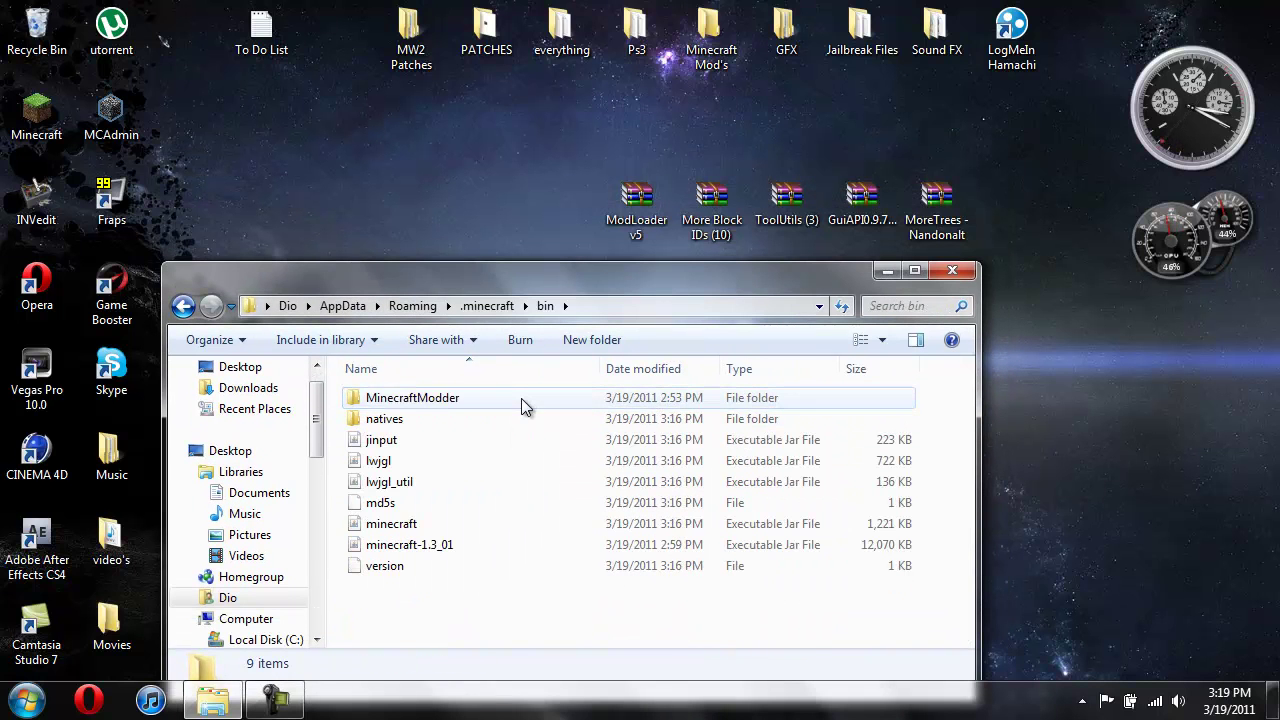
Open minecraft.jar with WinRAR, close the bin folder window, and dock the archive window to one half of the screen.
left_click(392, 524)
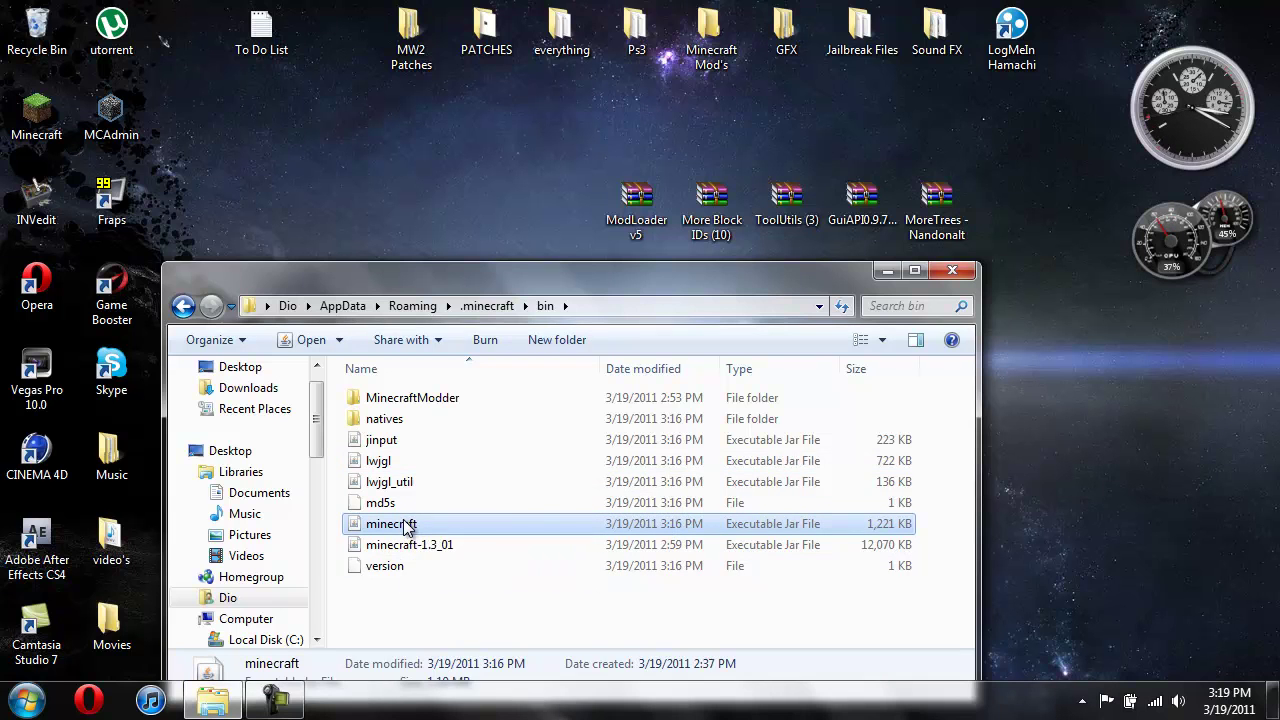
right_click(405, 528)
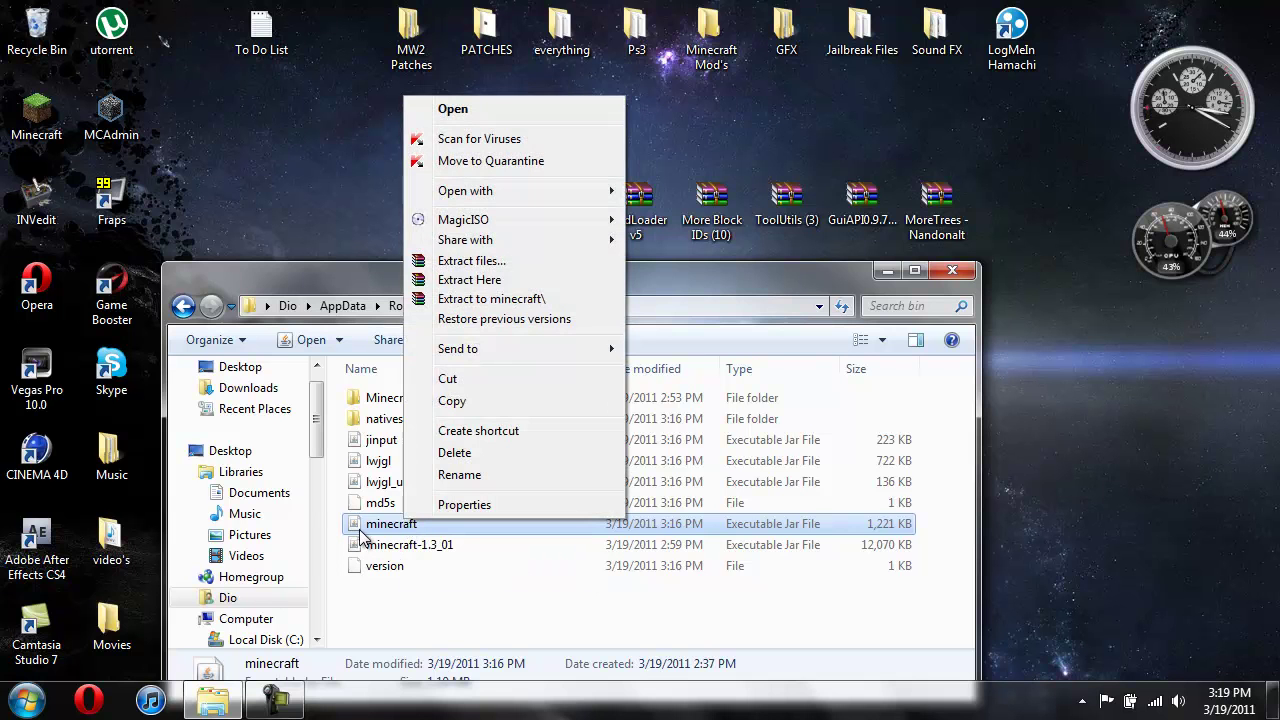
mouse_move(568, 195)
left_click(697, 212)
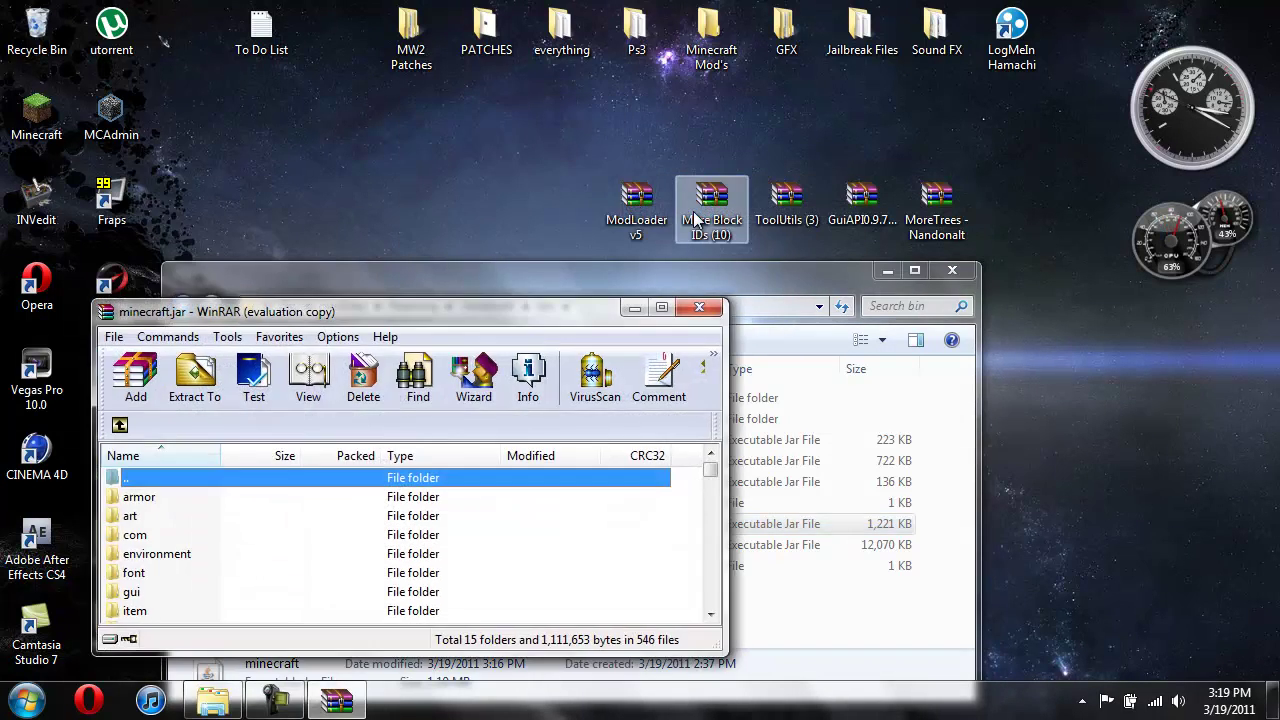
left_click_drag(548, 320, 726, 338)
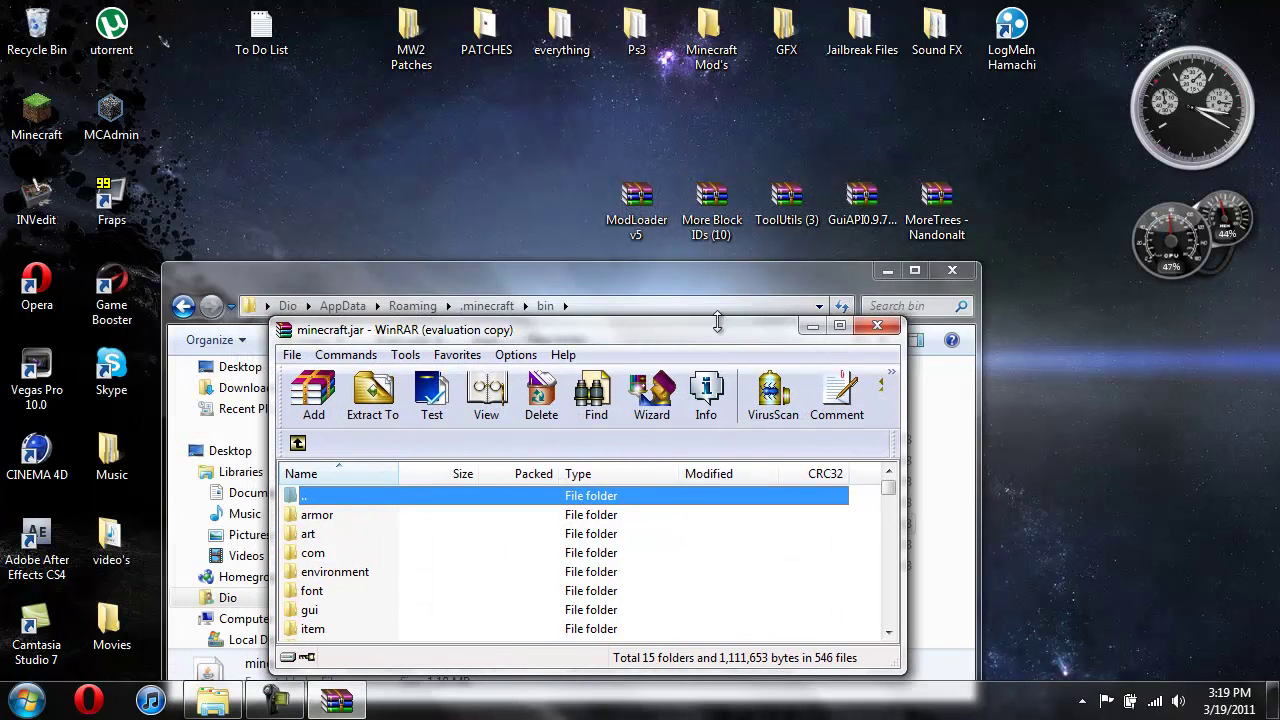
left_click(950, 273)
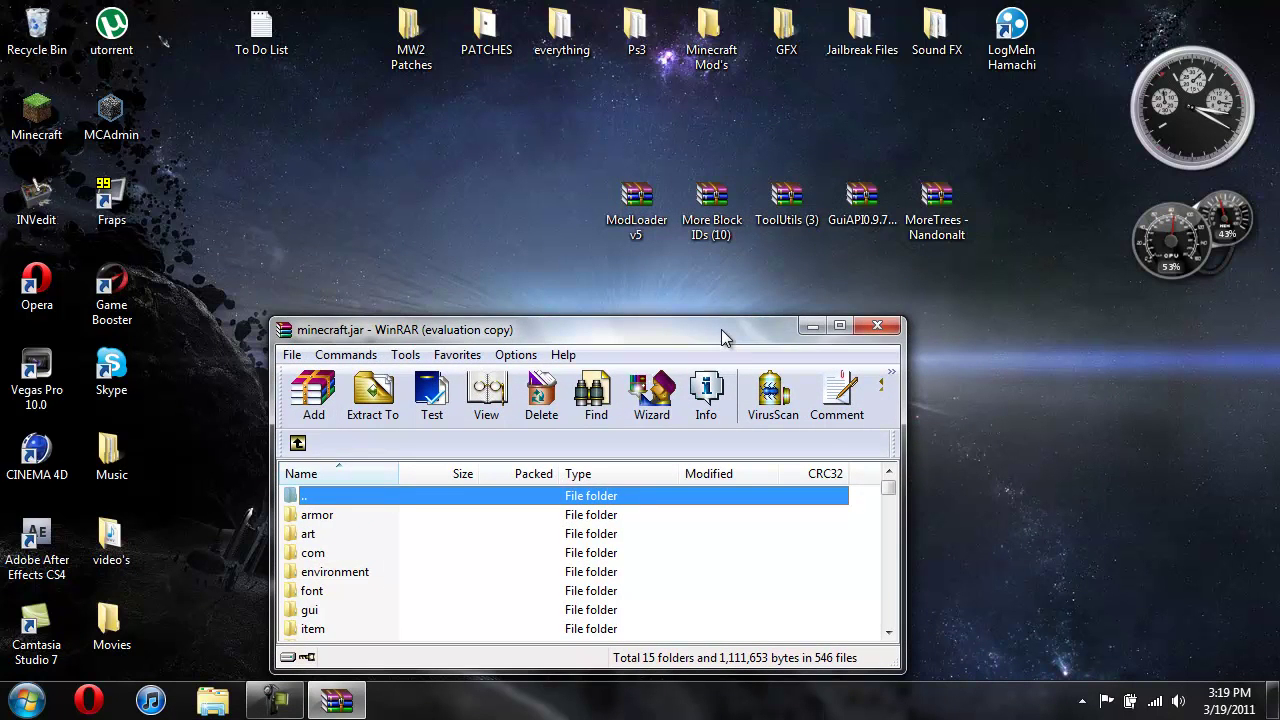
left_click_drag(726, 338, 4, 265)
Open the ModLoader v5 archive beside minecraft.jar, add all its class files to minecraft.jar, and close the ModLoader archive.
double_click(654, 212)
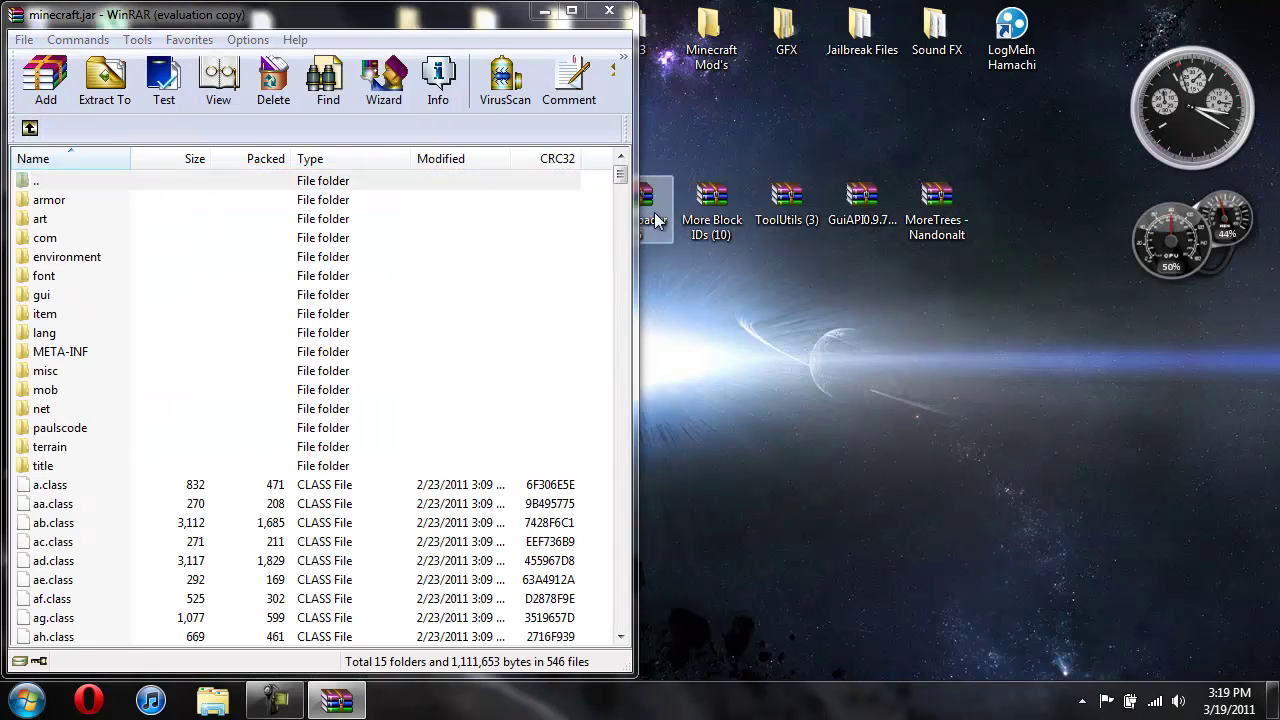
left_click_drag(544, 56, 1274, 90)
left_click_drag(730, 492, 318, 545)
left_click(312, 512)
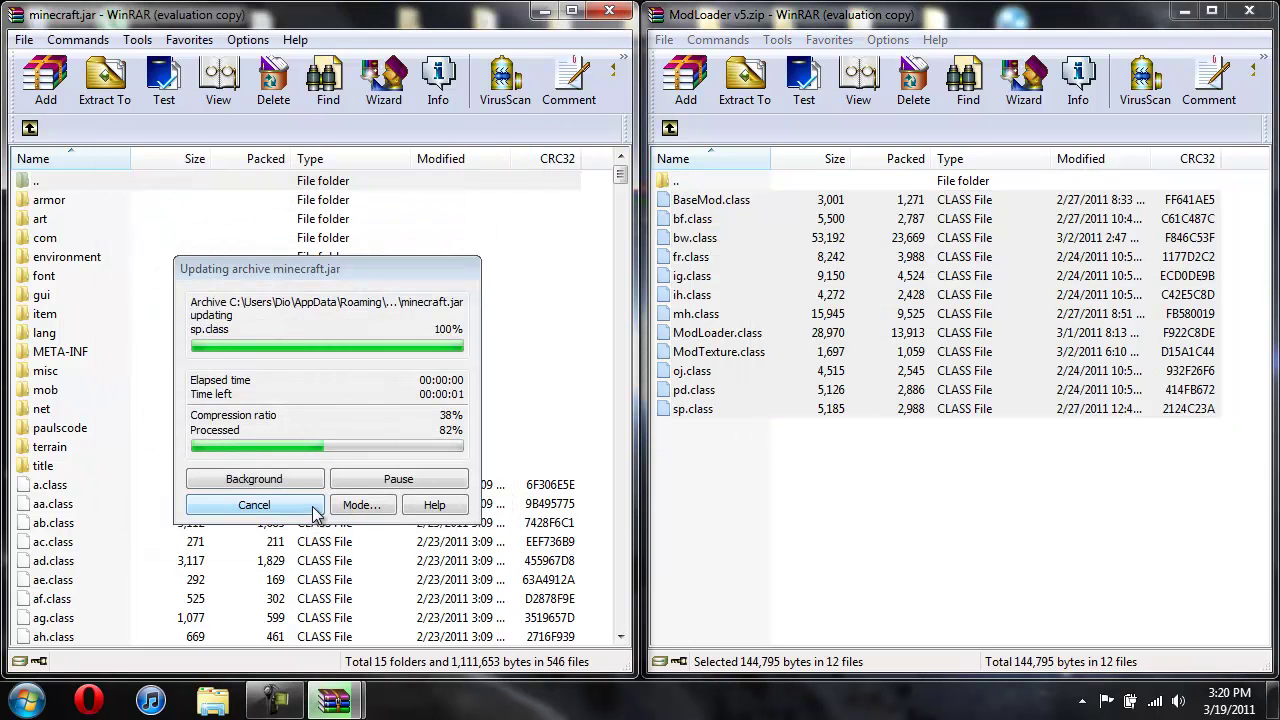
left_click(1245, 11)
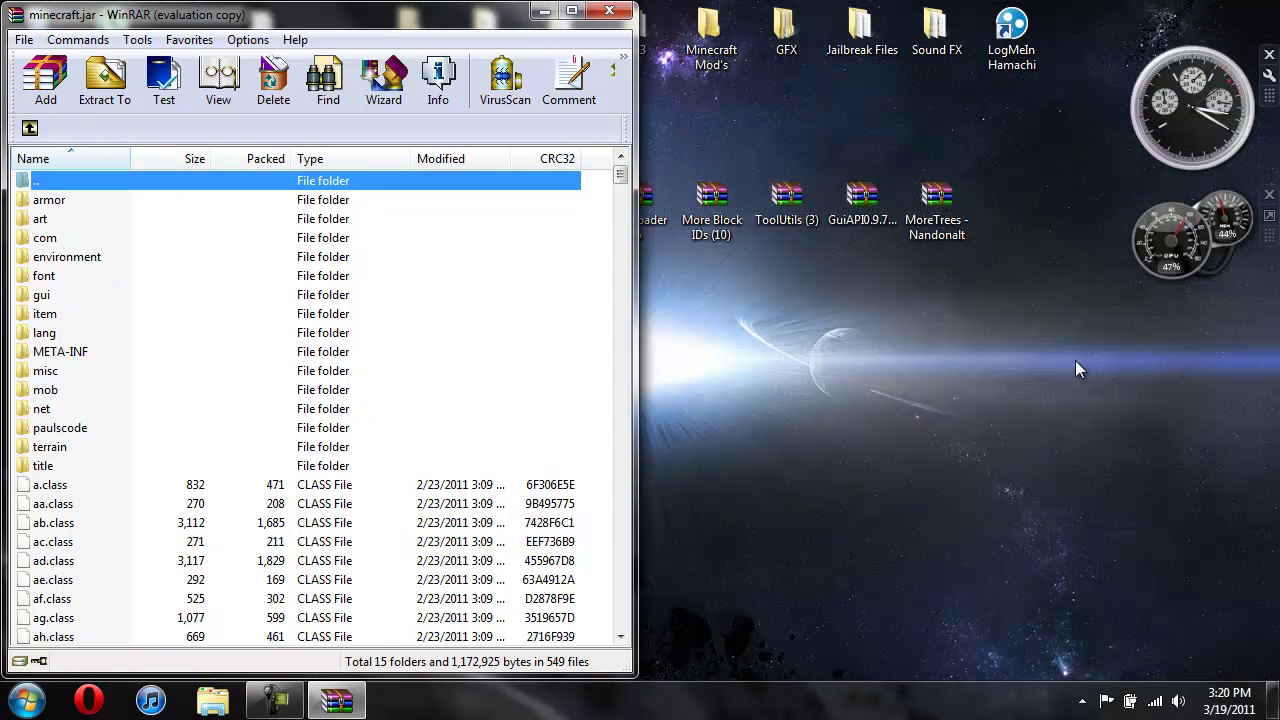
Add dt.class and it.class from the JAR folder of More Block IDs (10) to minecraft.jar, and close the Block IDs archive.
double_click(711, 205)
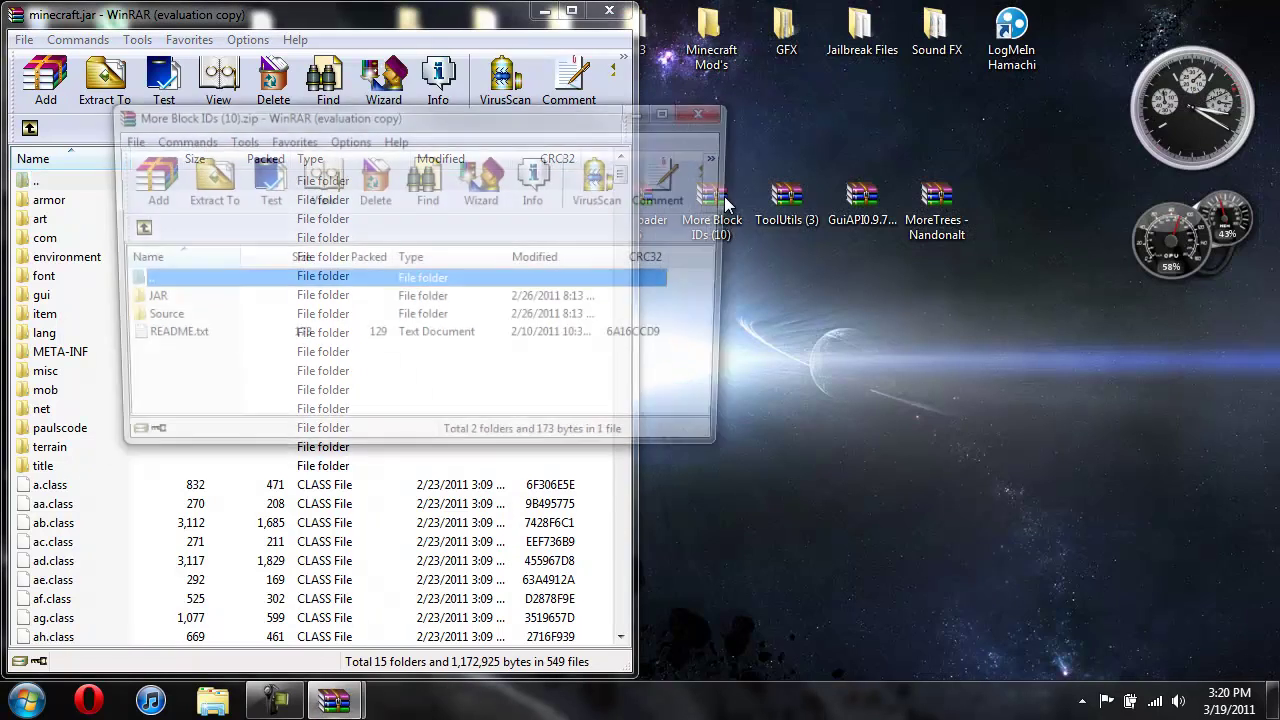
left_click_drag(560, 114, 1278, 118)
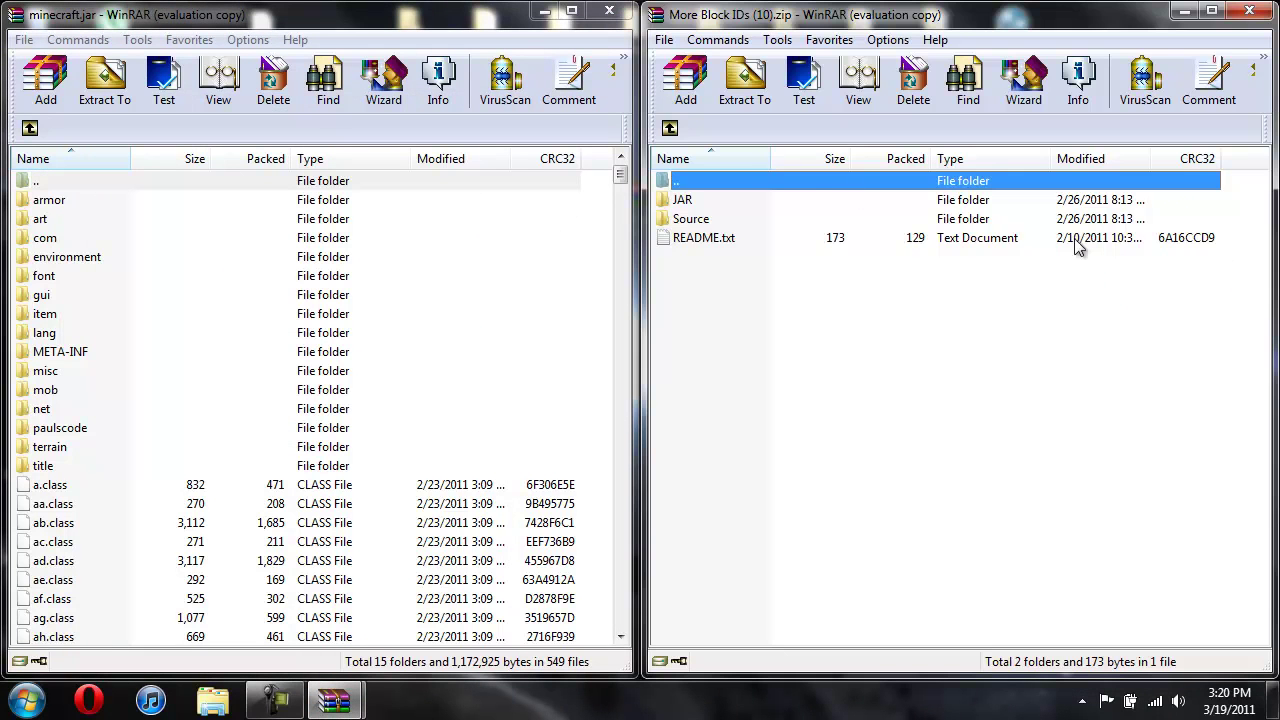
double_click(698, 200)
left_click_drag(707, 227, 410, 528)
left_click(322, 514)
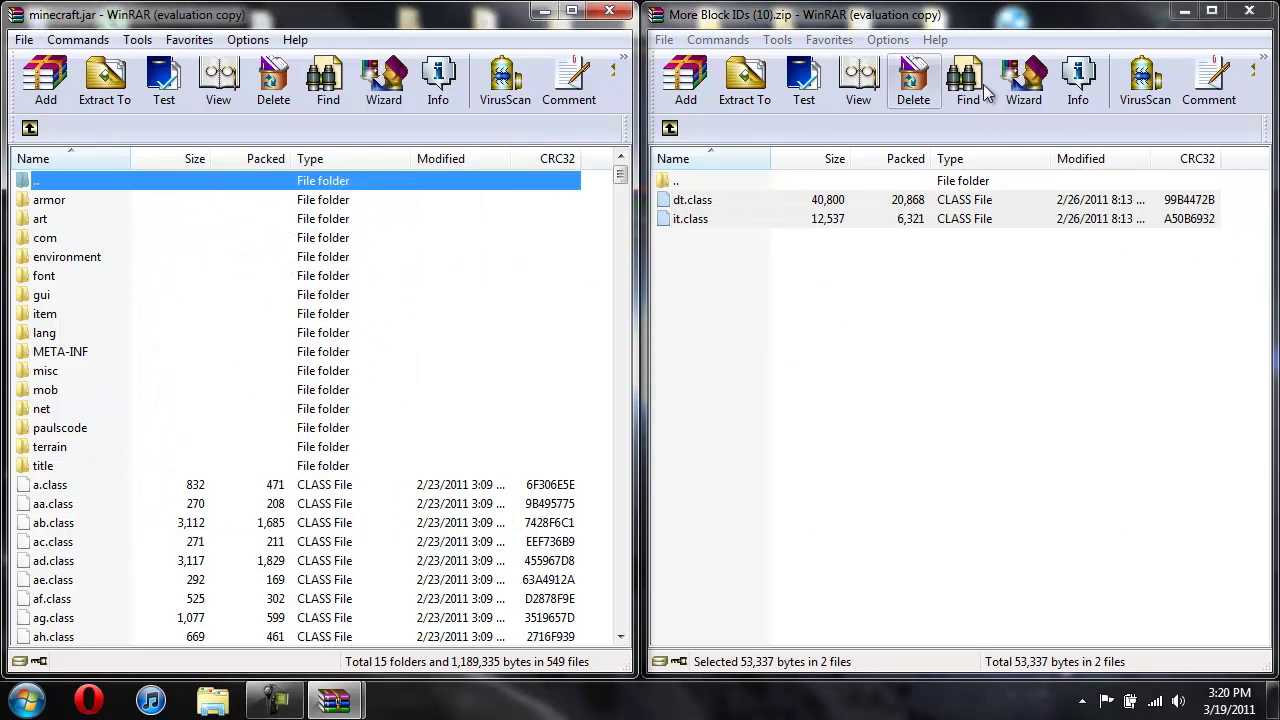
left_click(1249, 10)
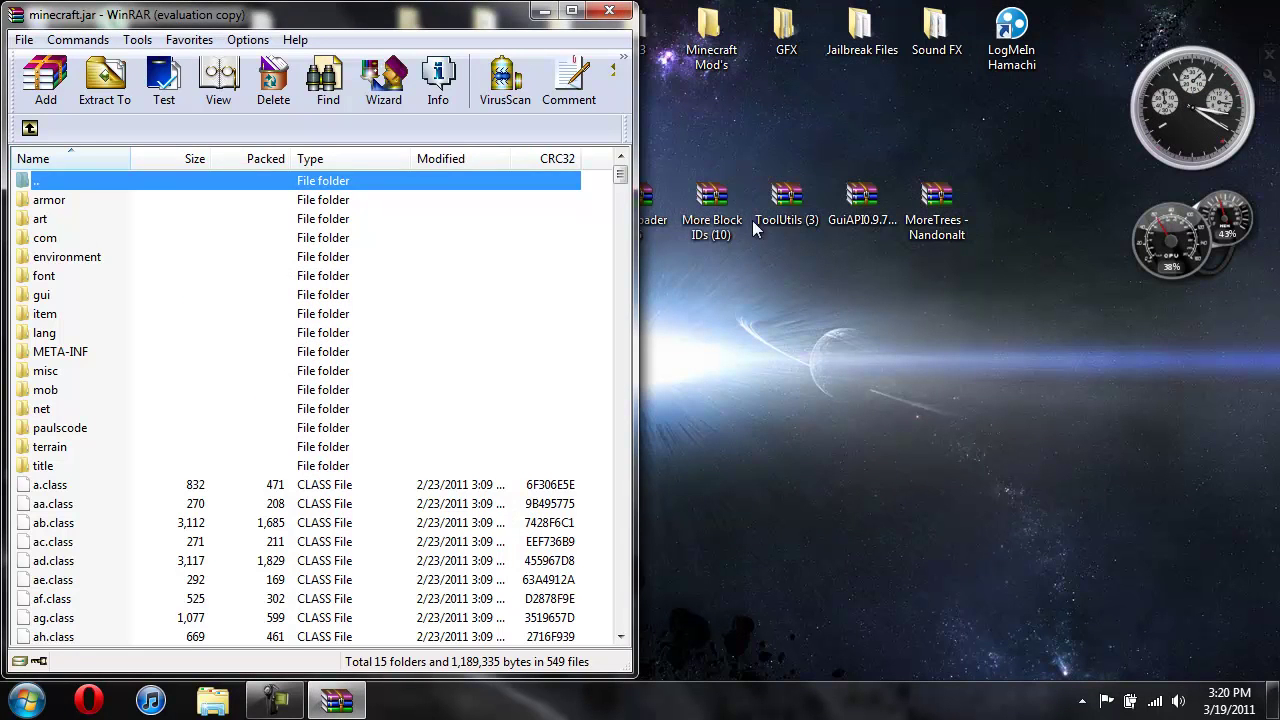
Add all class files from the JAR folder of ToolUtils (3) to minecraft.jar and return to the ToolUtils archive's root.
double_click(786, 205)
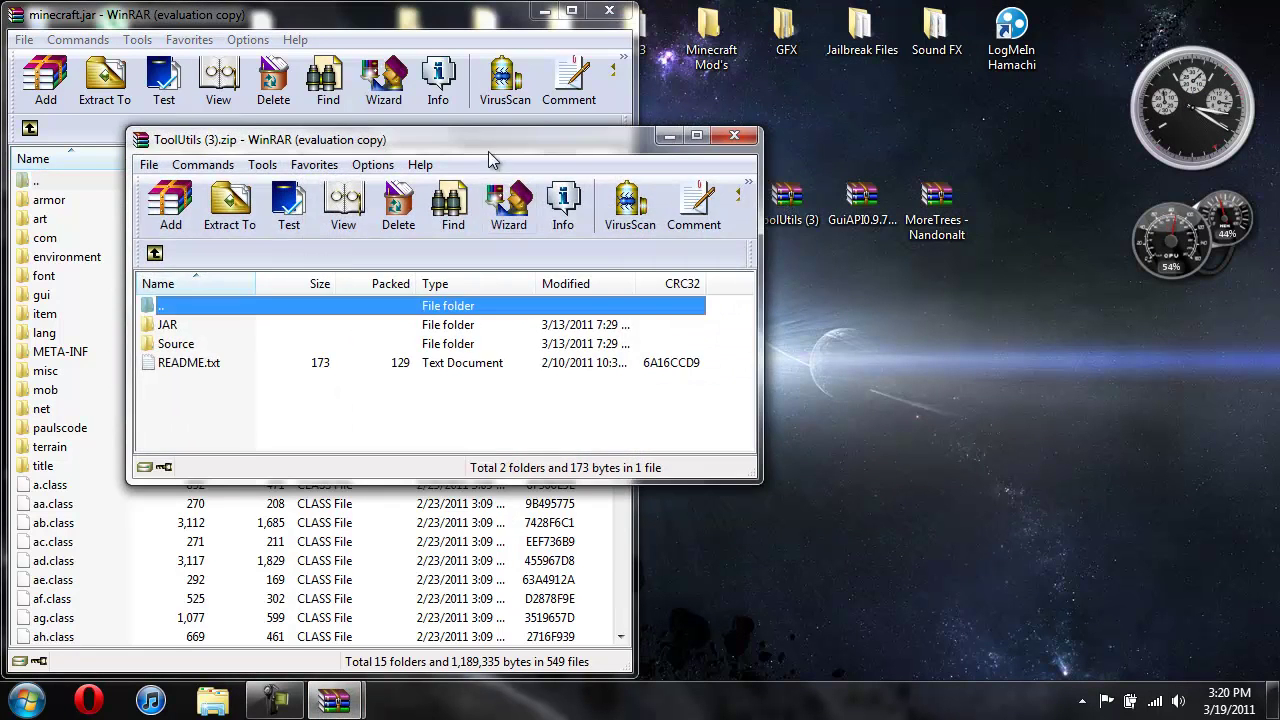
left_click_drag(495, 140, 1274, 155)
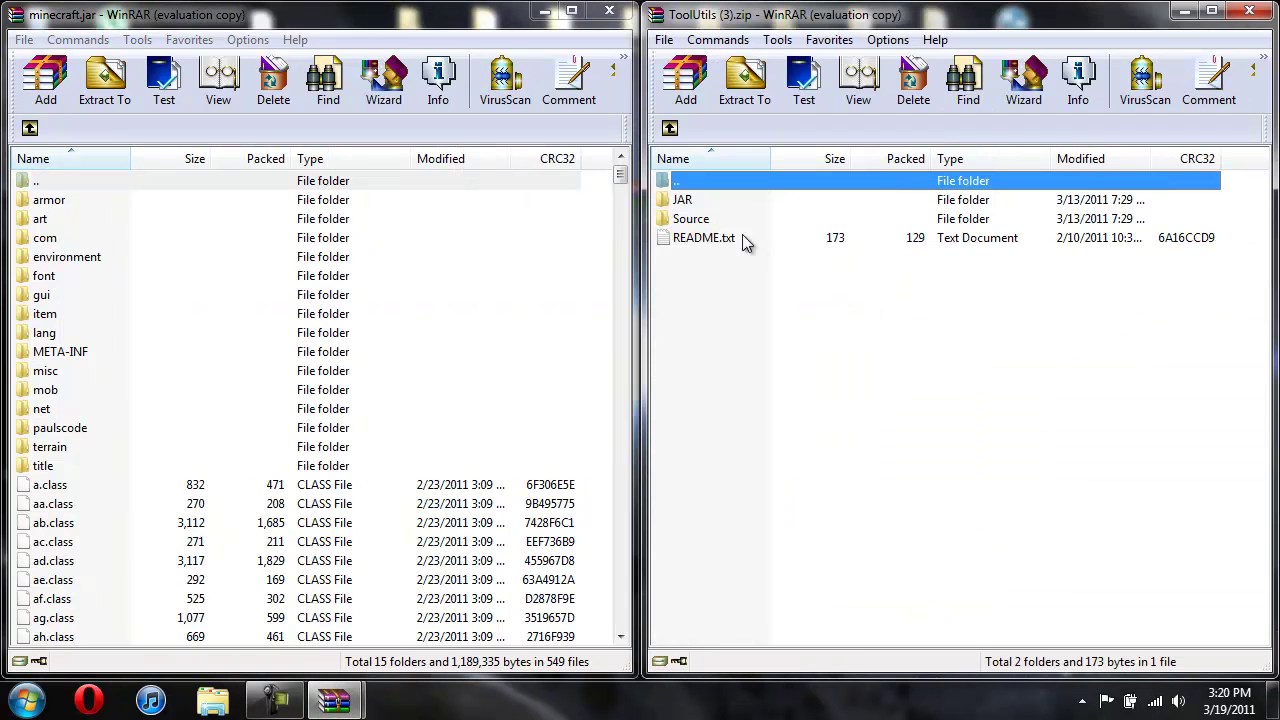
double_click(699, 201)
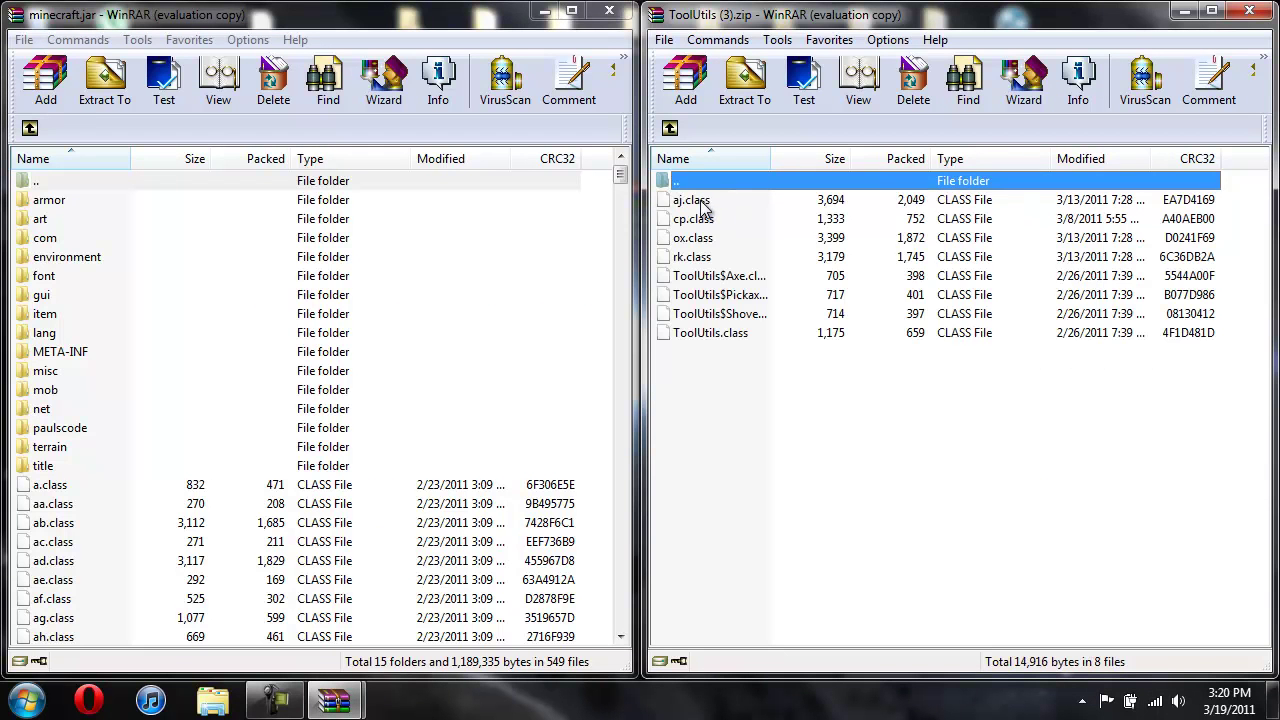
left_click_drag(766, 380, 767, 208)
left_click(767, 208)
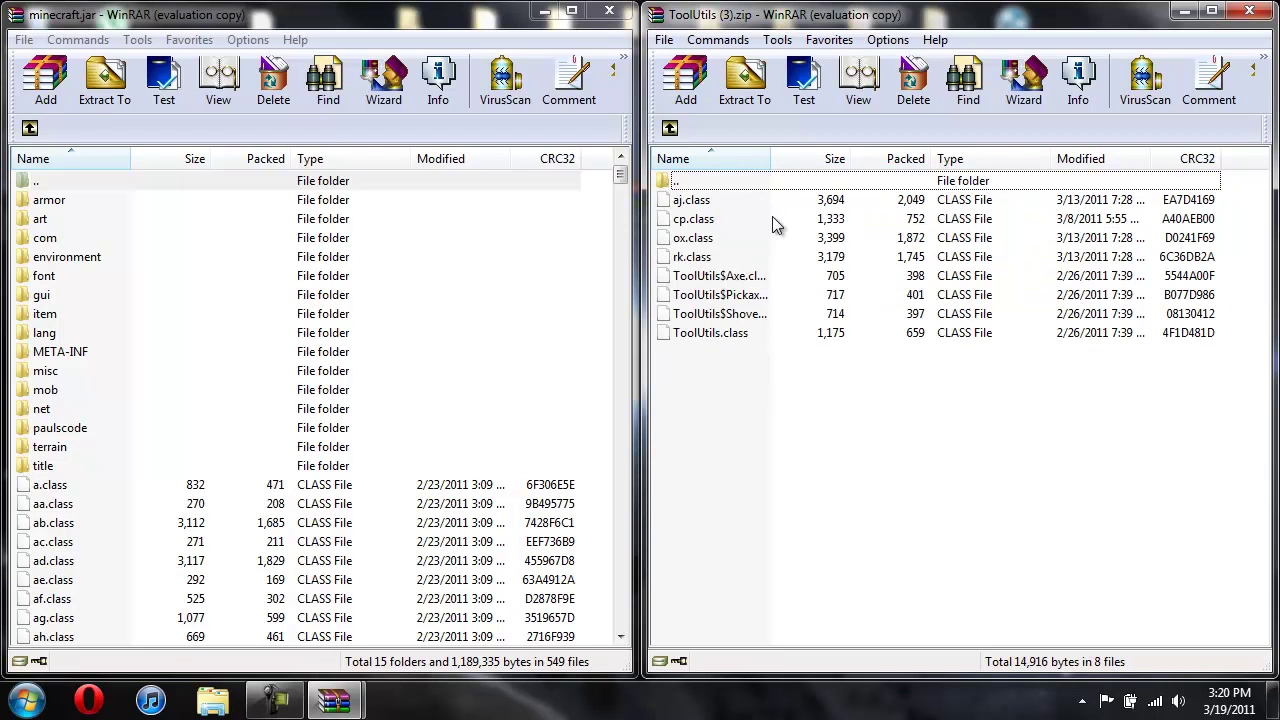
left_click_drag(811, 380, 340, 594)
left_click(323, 510)
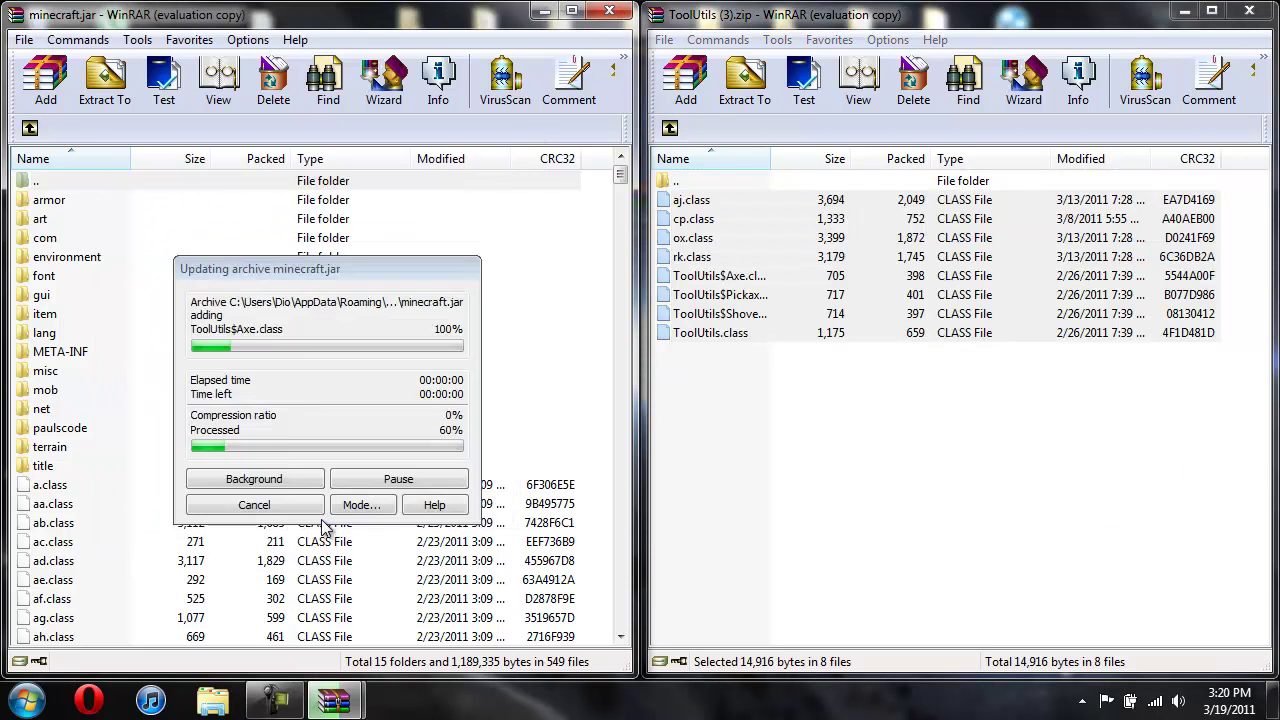
left_click(672, 130)
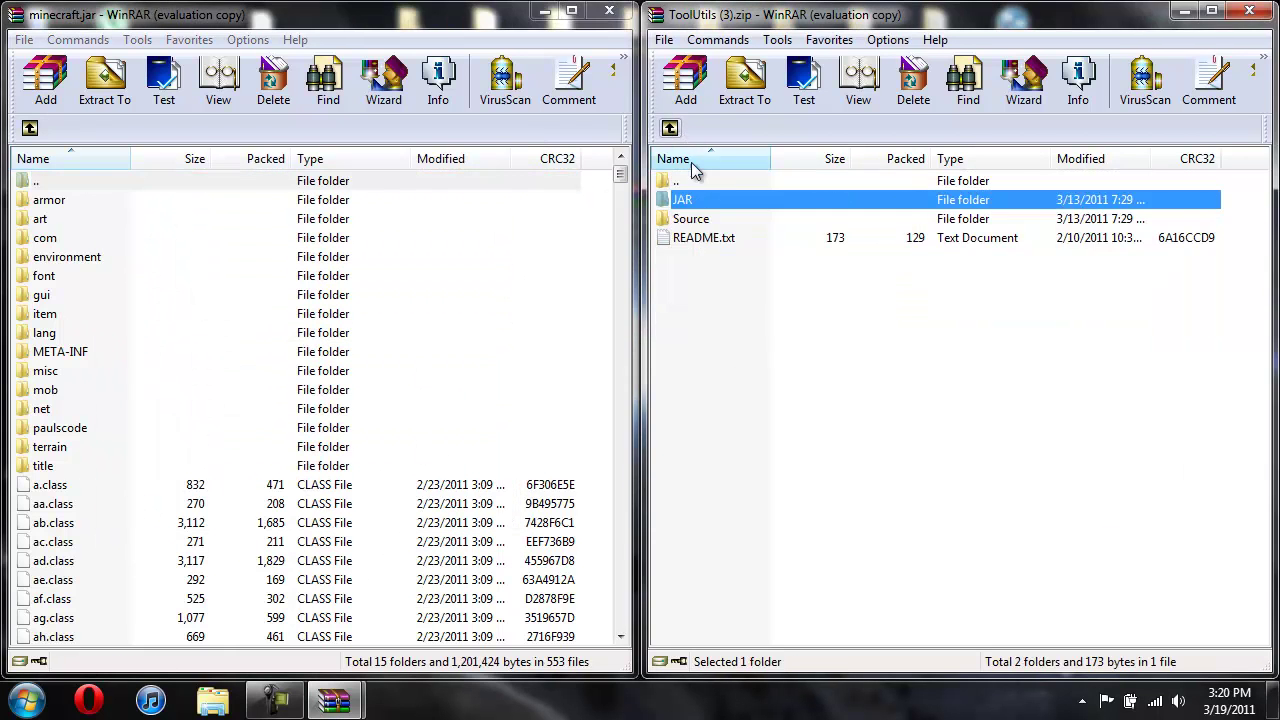
Close the ToolUtils archive, open the GuiAPI0.9.7-1.3_01 archive and dock its window beside minecraft.jar.
left_click(1250, 11)
double_click(862, 205)
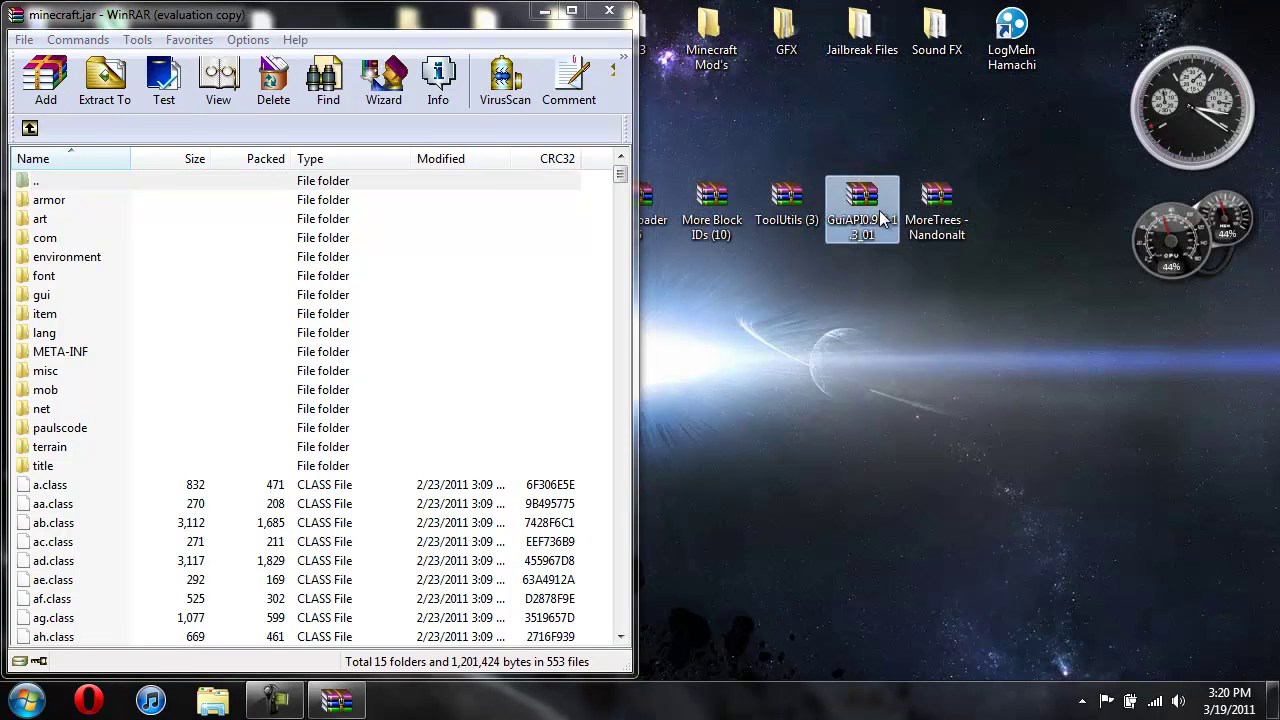
left_click_drag(570, 140, 1275, 121)
Add all folders and files from the GuiAPI archive to minecraft.jar with the default archiving settings.
left_click(712, 204)
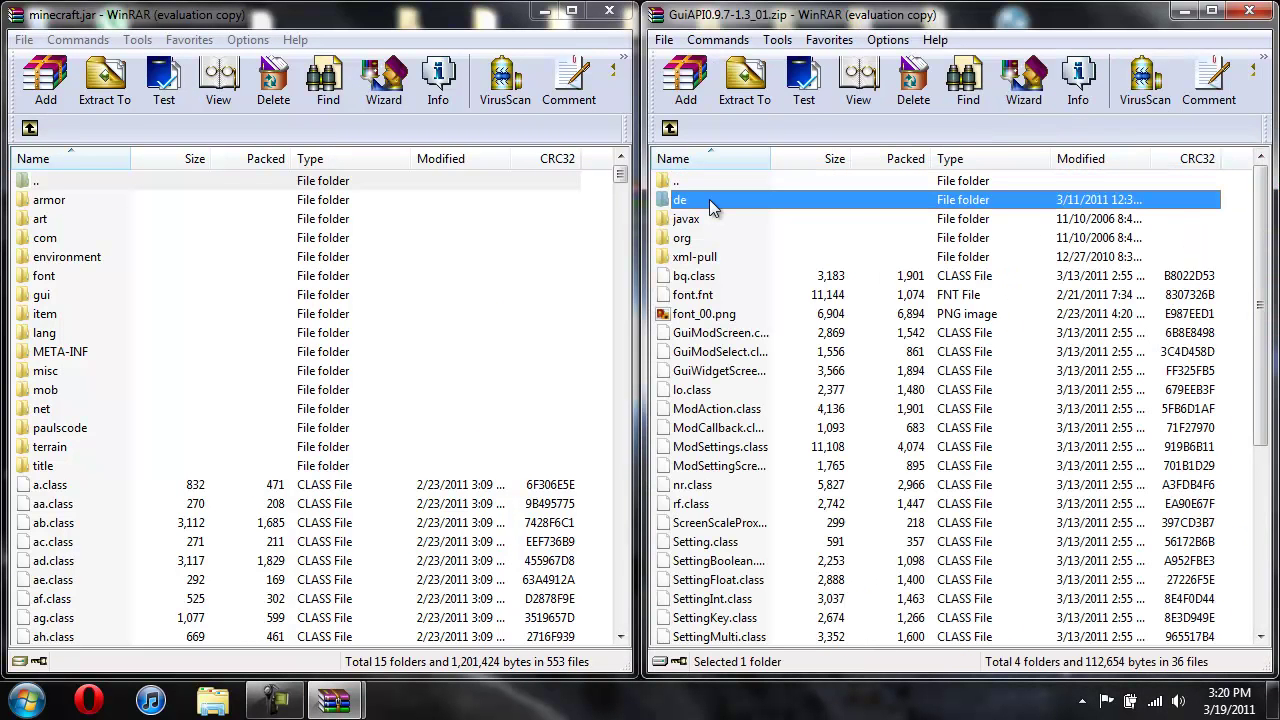
left_click_drag(1262, 212, 1272, 575)
key("ctrl+a")
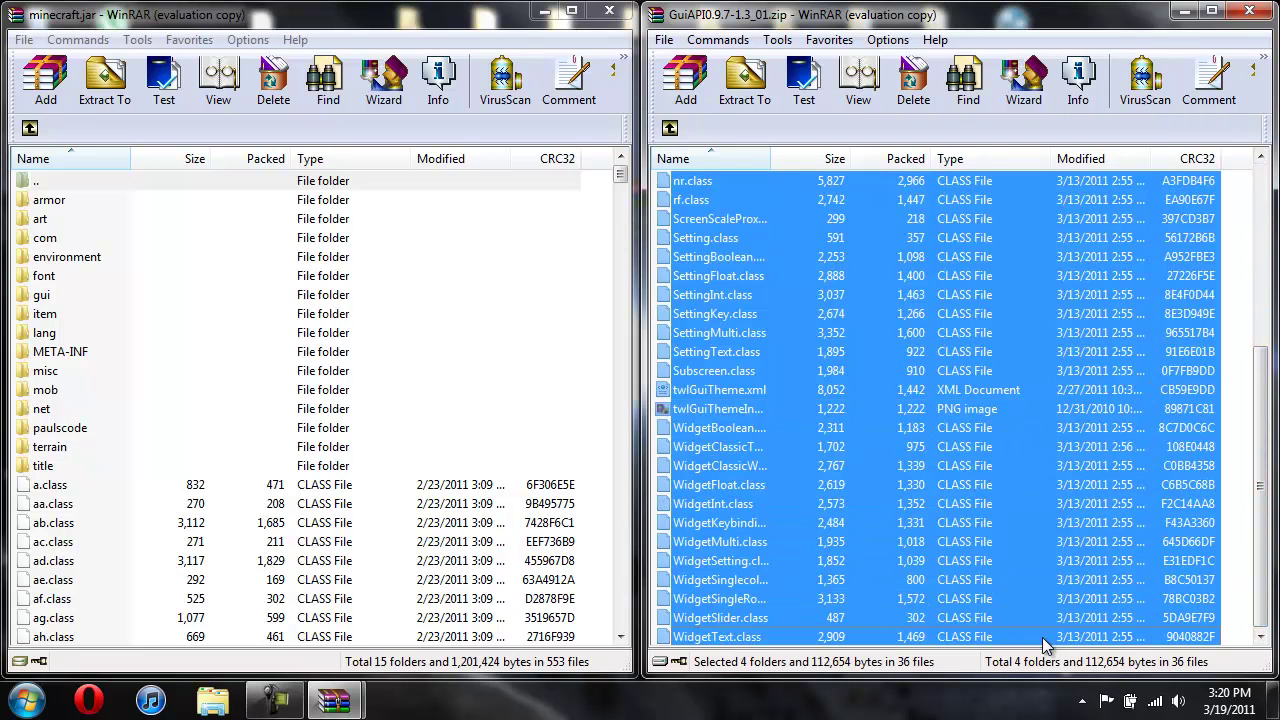
left_click_drag(1050, 458, 445, 540)
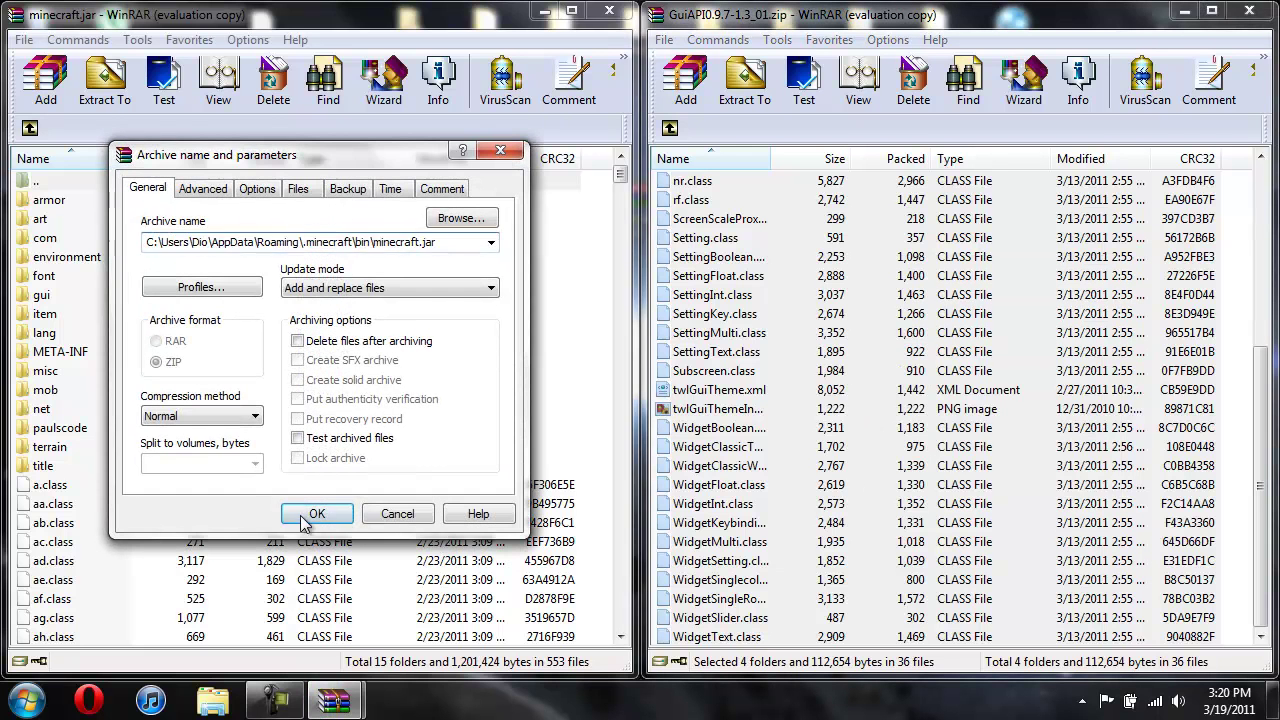
left_click(322, 516)
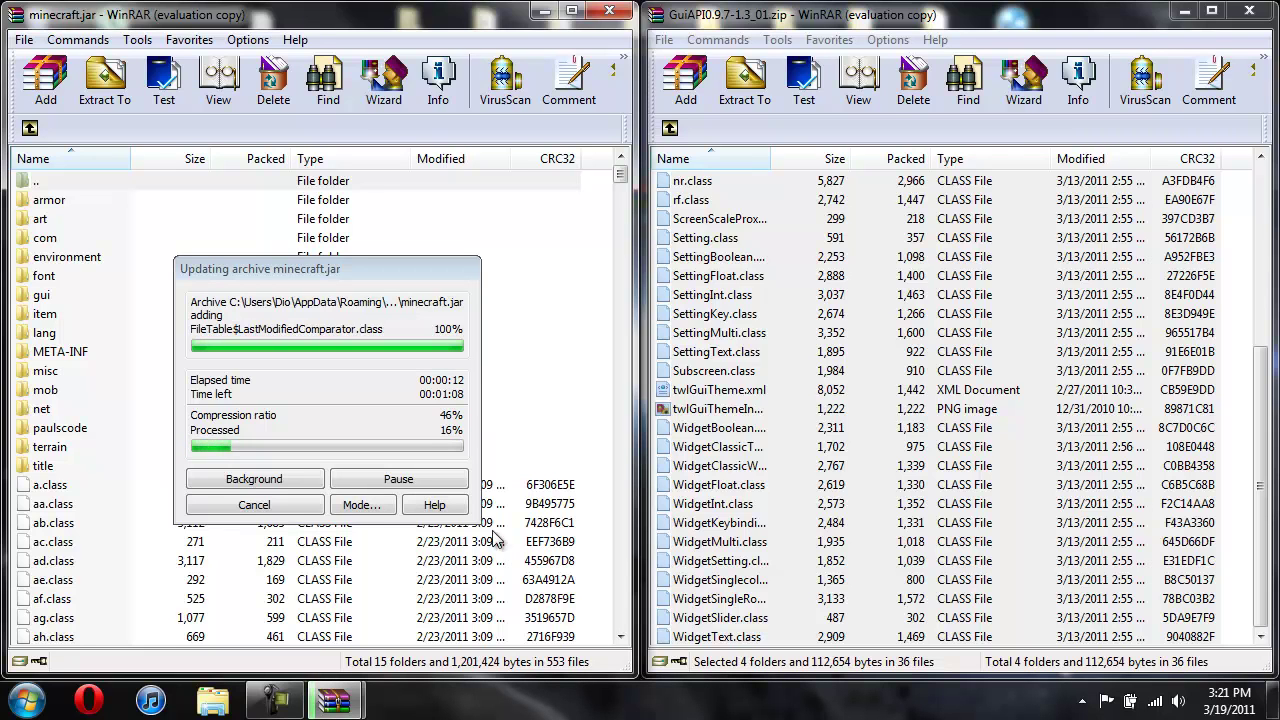
left_click(280, 702)
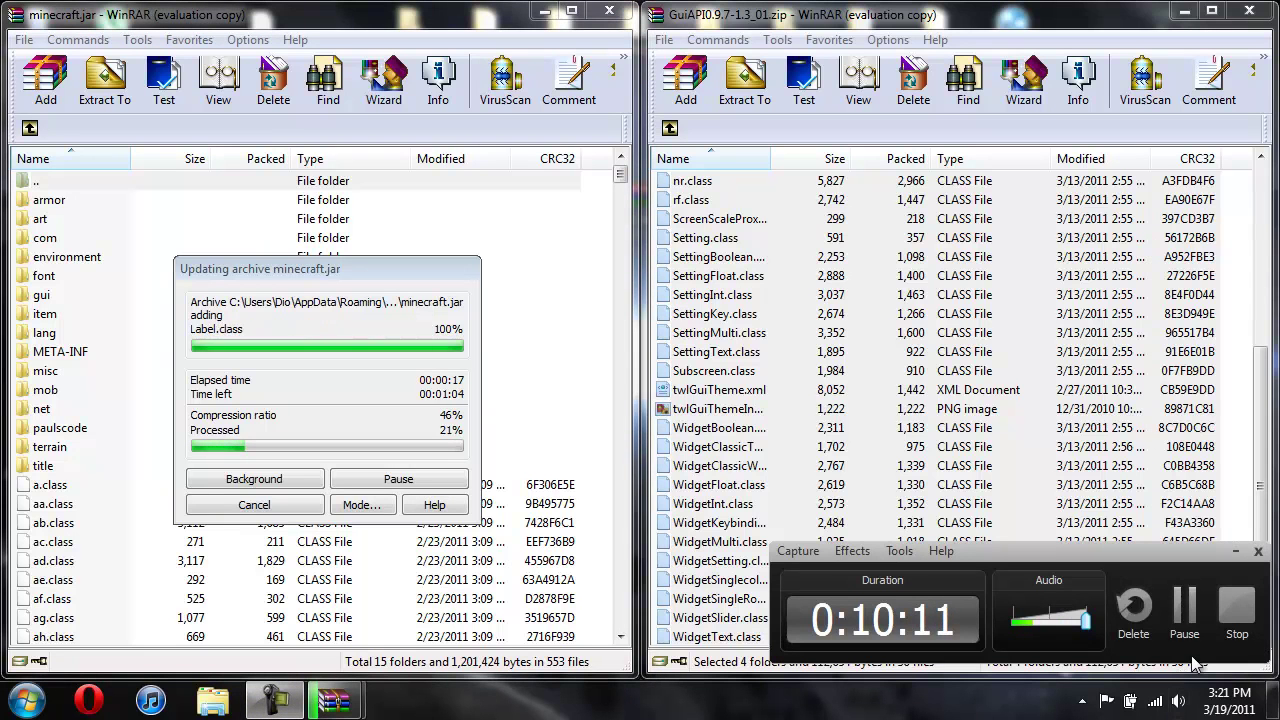
left_click(1186, 608)
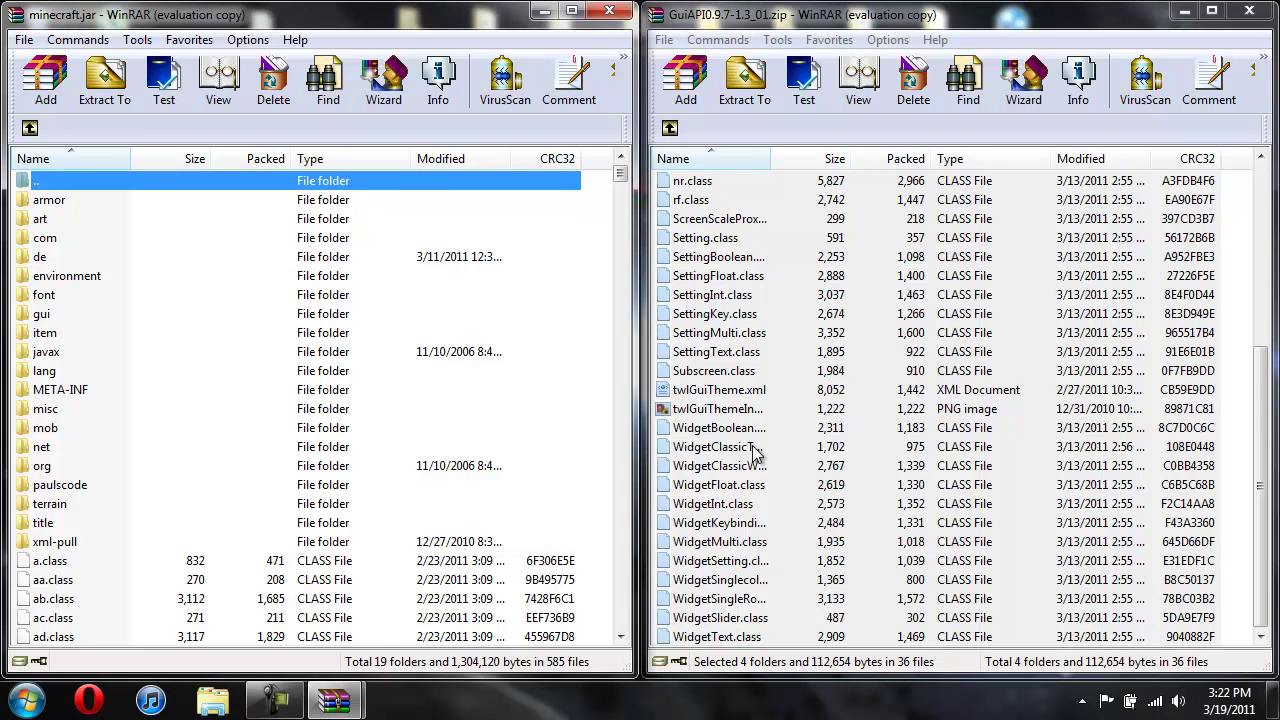
Close the GuiAPI archive, open the MoreTrees - Nandonalt archive and dock its window beside minecraft.jar.
left_click(1249, 11)
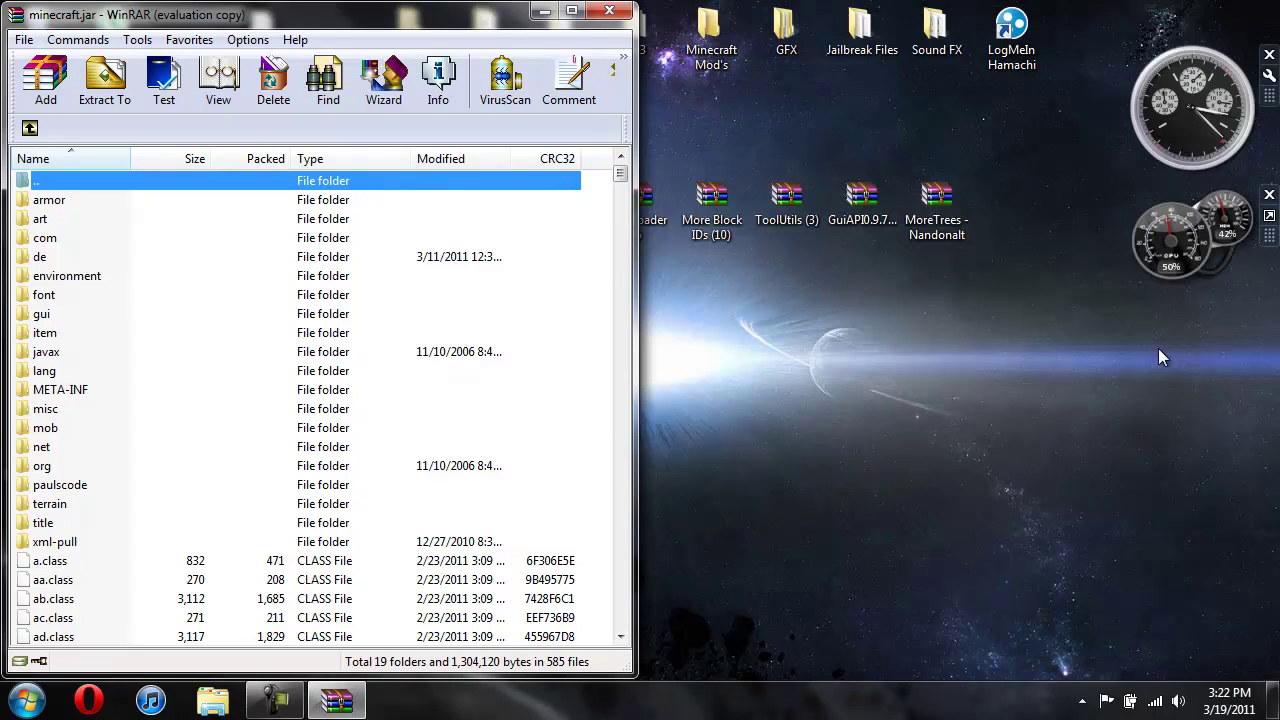
double_click(952, 203)
left_click_drag(515, 17, 1273, 120)
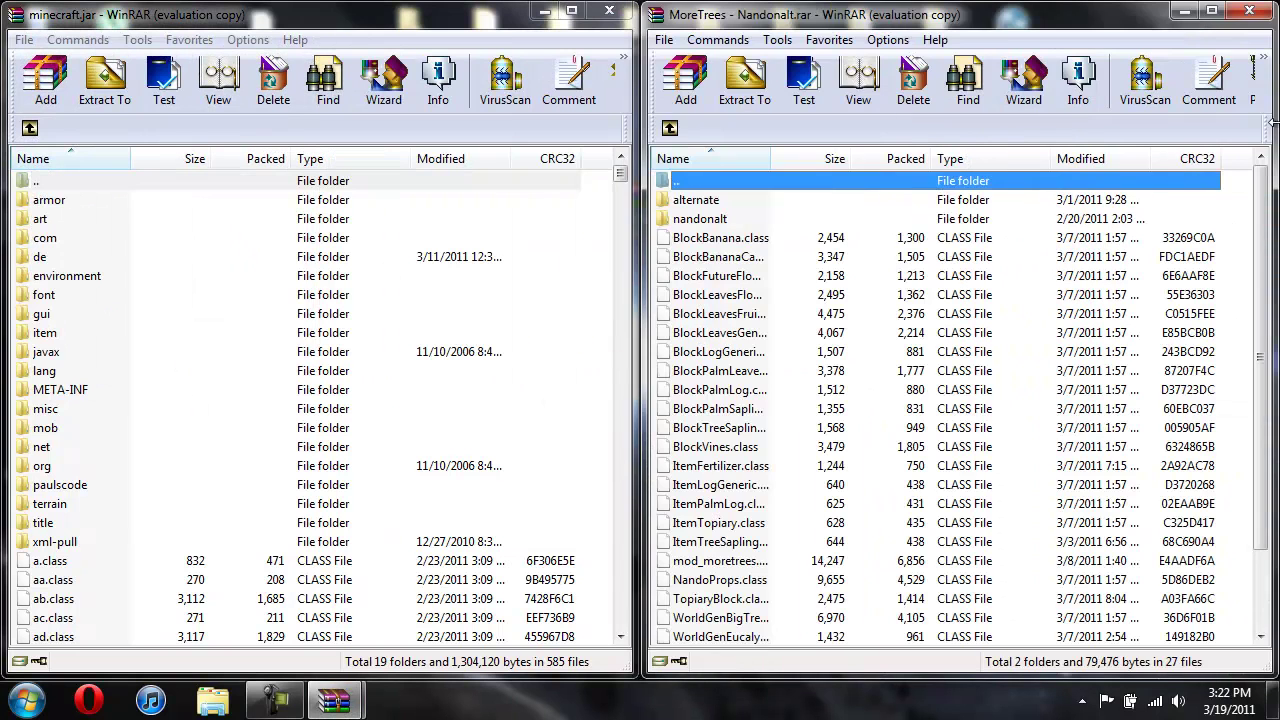
Add all folders and files from the MoreTrees archive, including alternate and nandonalt, to minecraft.jar and close the MoreTrees archive.
left_click(708, 203)
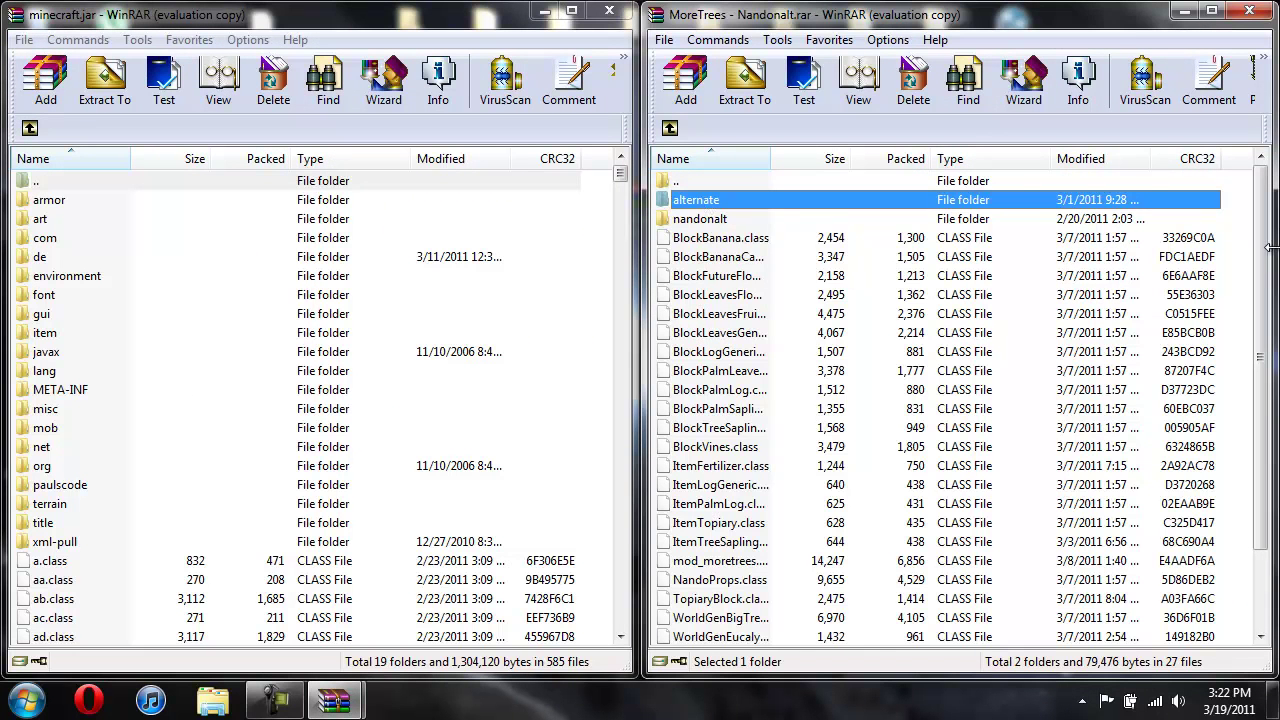
left_click_drag(1268, 240, 1268, 320)
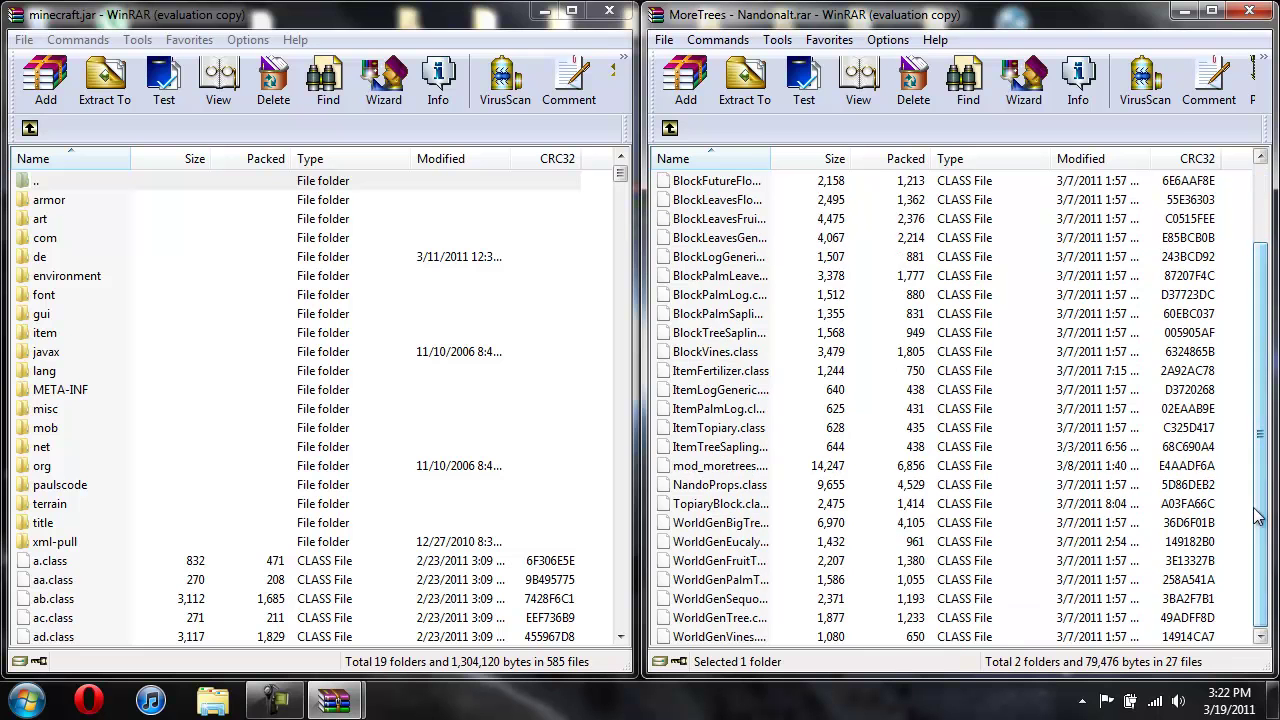
left_click(884, 637, "shift")
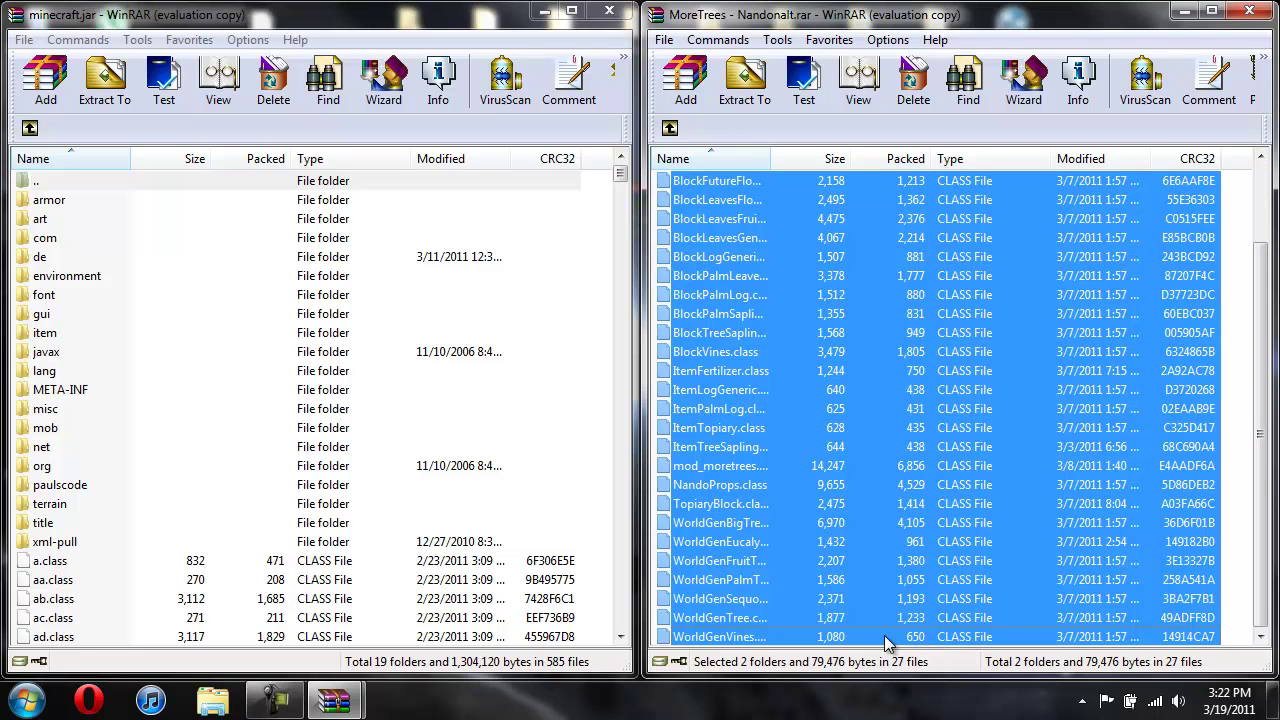
left_click_drag(967, 434, 280, 585)
left_click(326, 516)
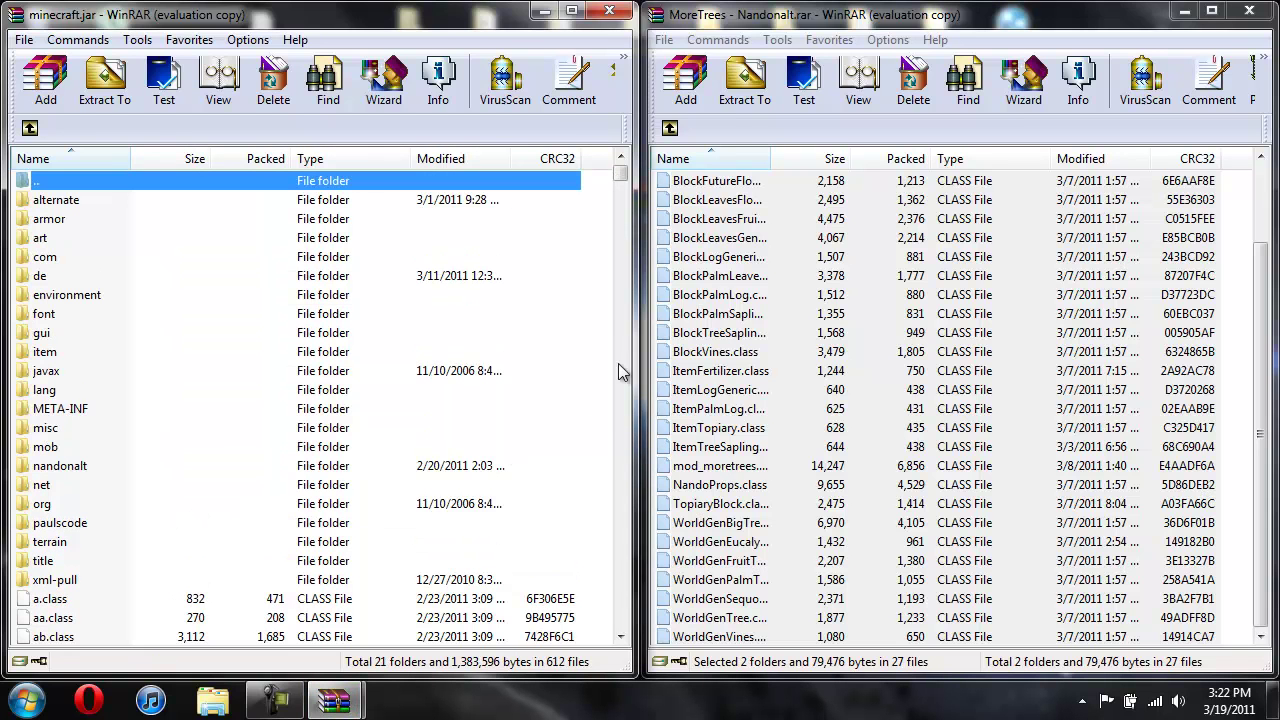
left_click(1249, 11)
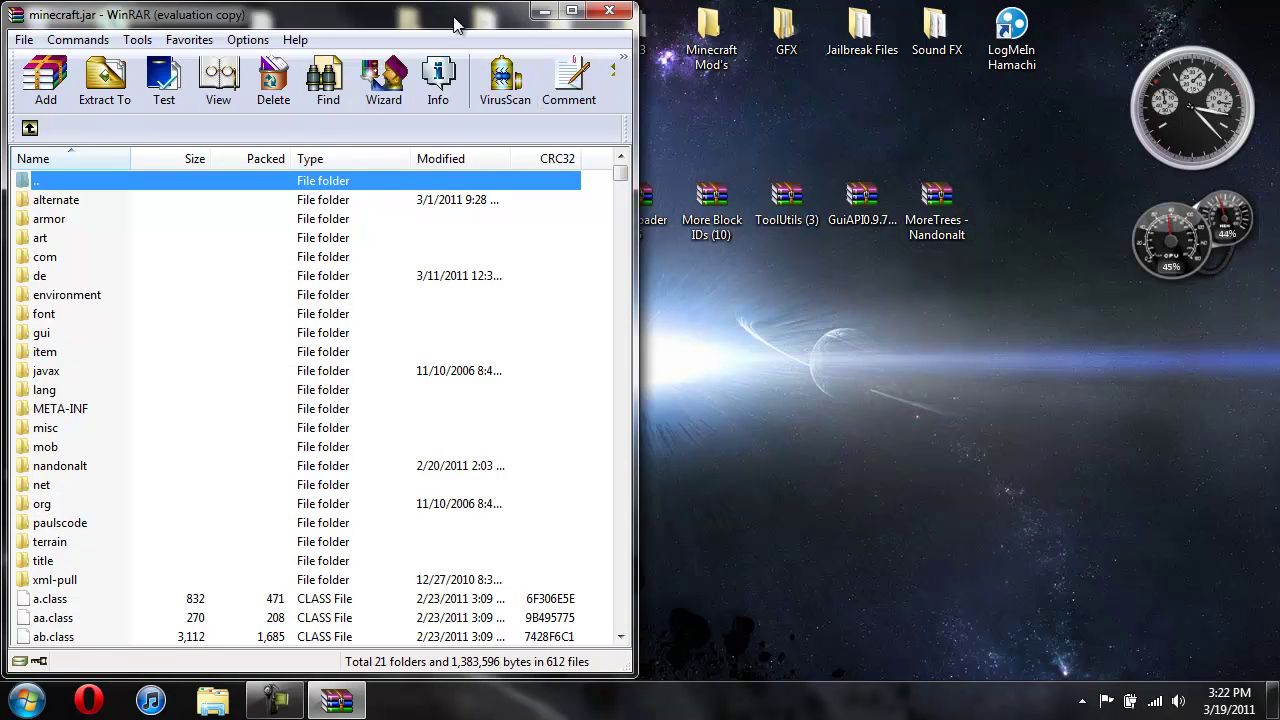
Delete the META-INF folder from minecraft.jar and close the archive.
left_click_drag(453, 24, 808, 82)
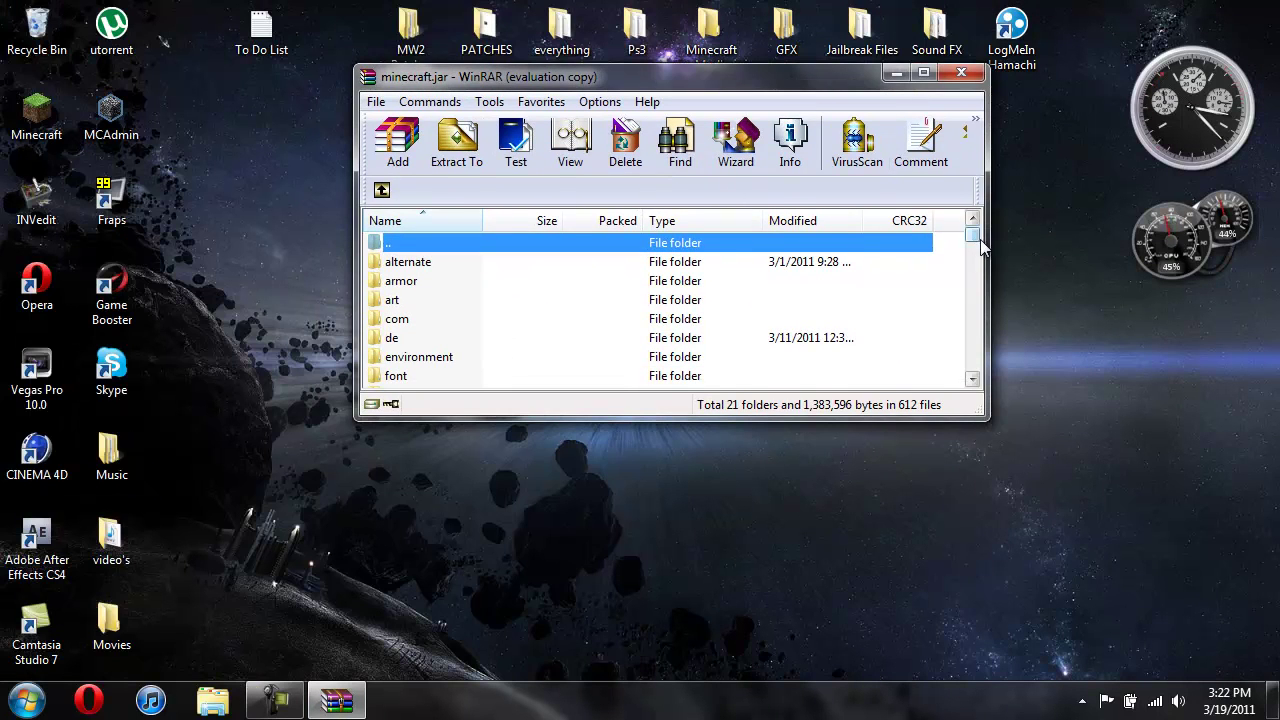
mouse_move(977, 247)
left_mouse_down()
mouse_move(977, 268)
mouse_move(977, 250)
left_mouse_up()
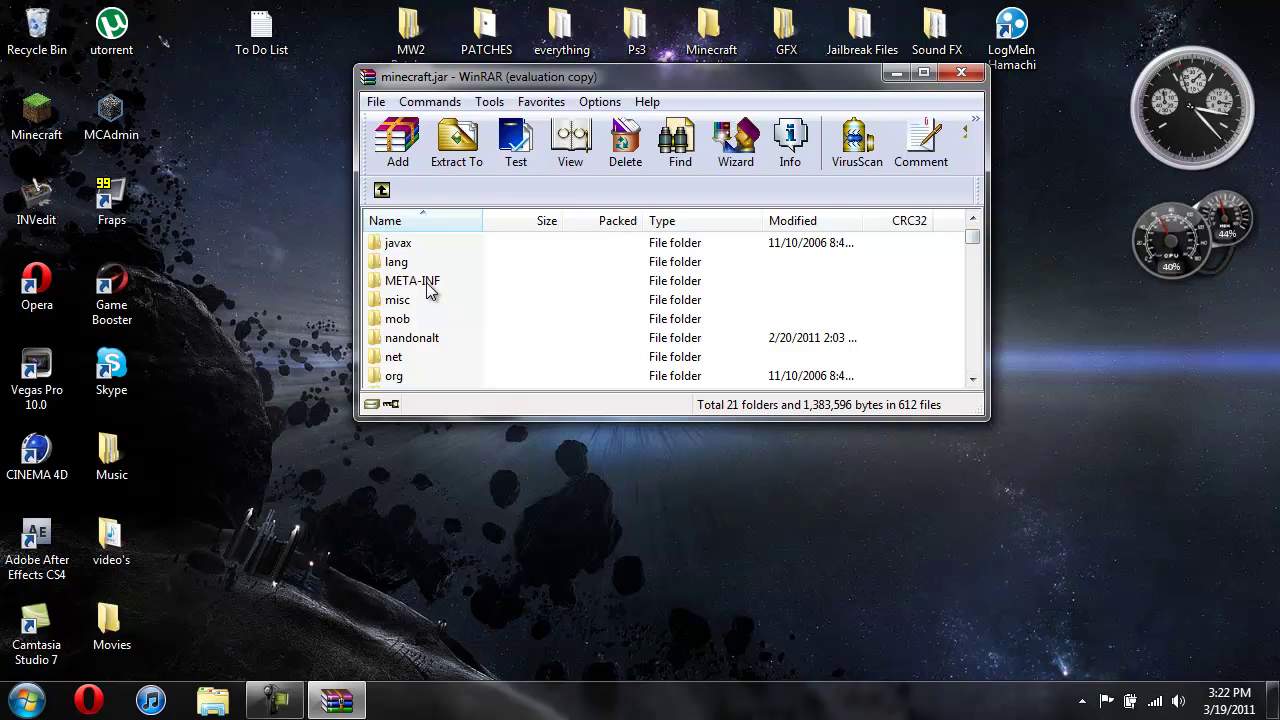
left_click_drag(590, 78, 2, 140)
left_click(84, 224)
right_click(84, 221)
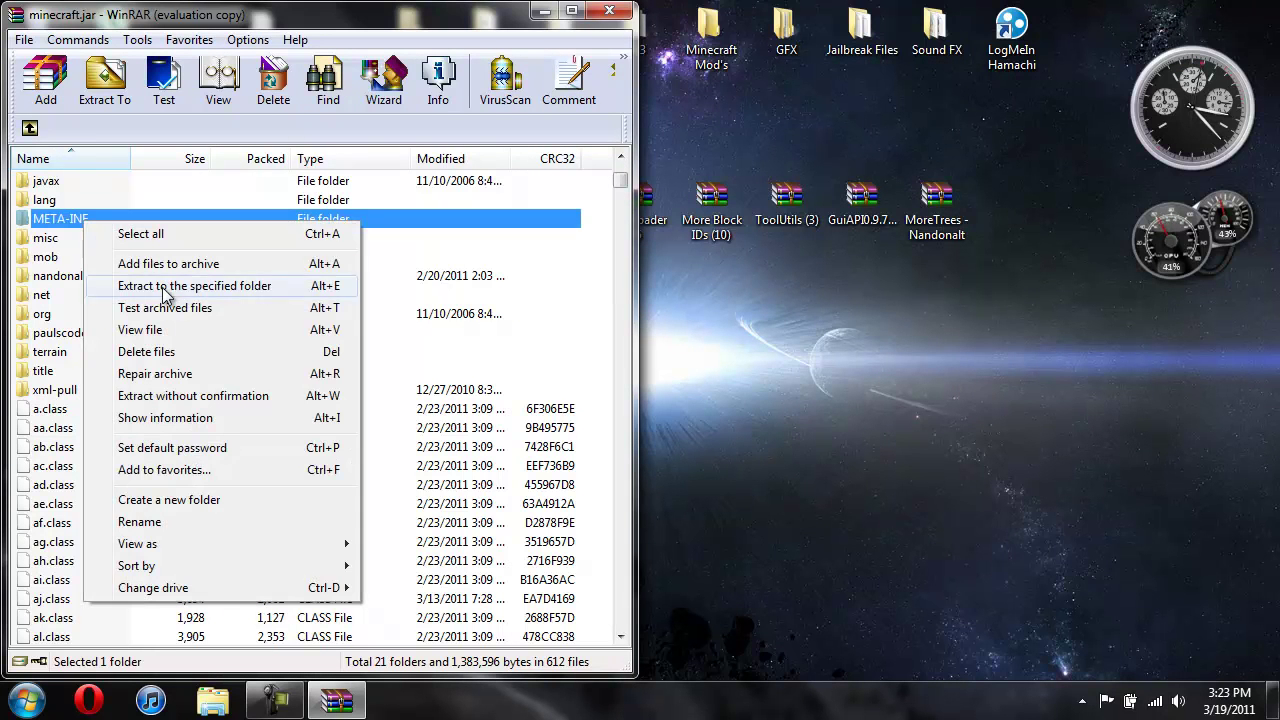
left_click(195, 352)
left_click(682, 422)
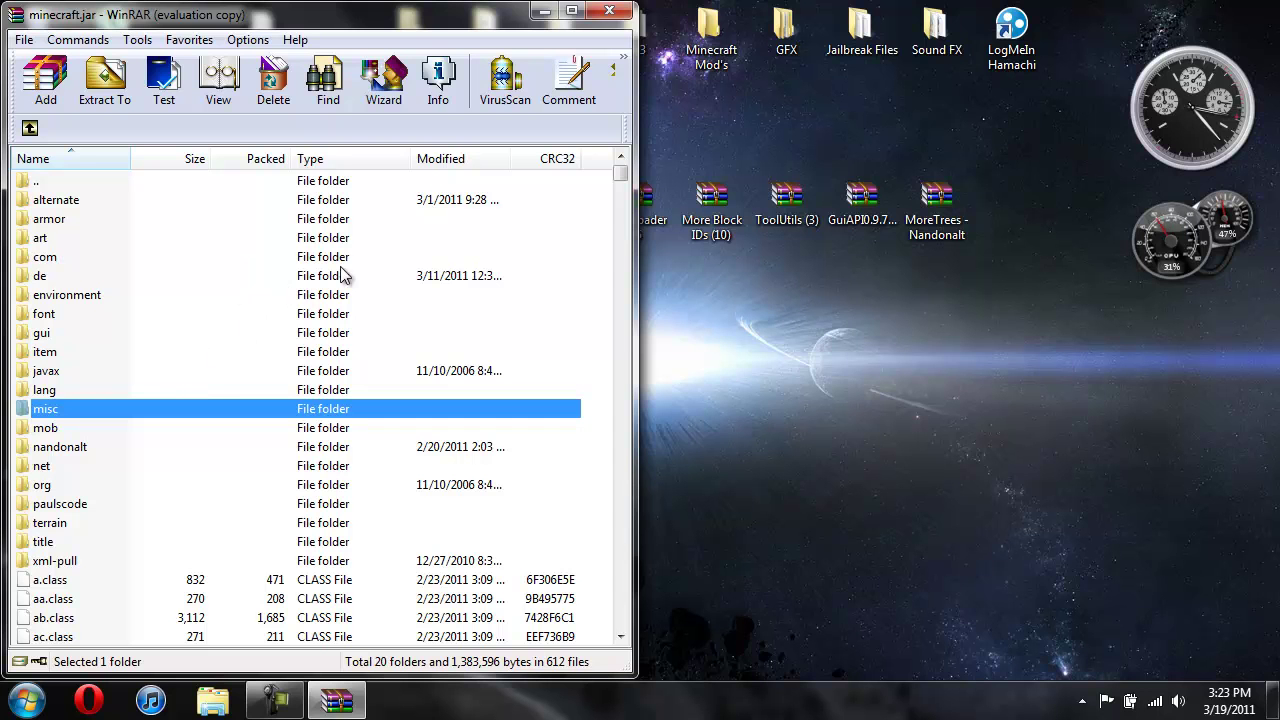
left_click(615, 14)
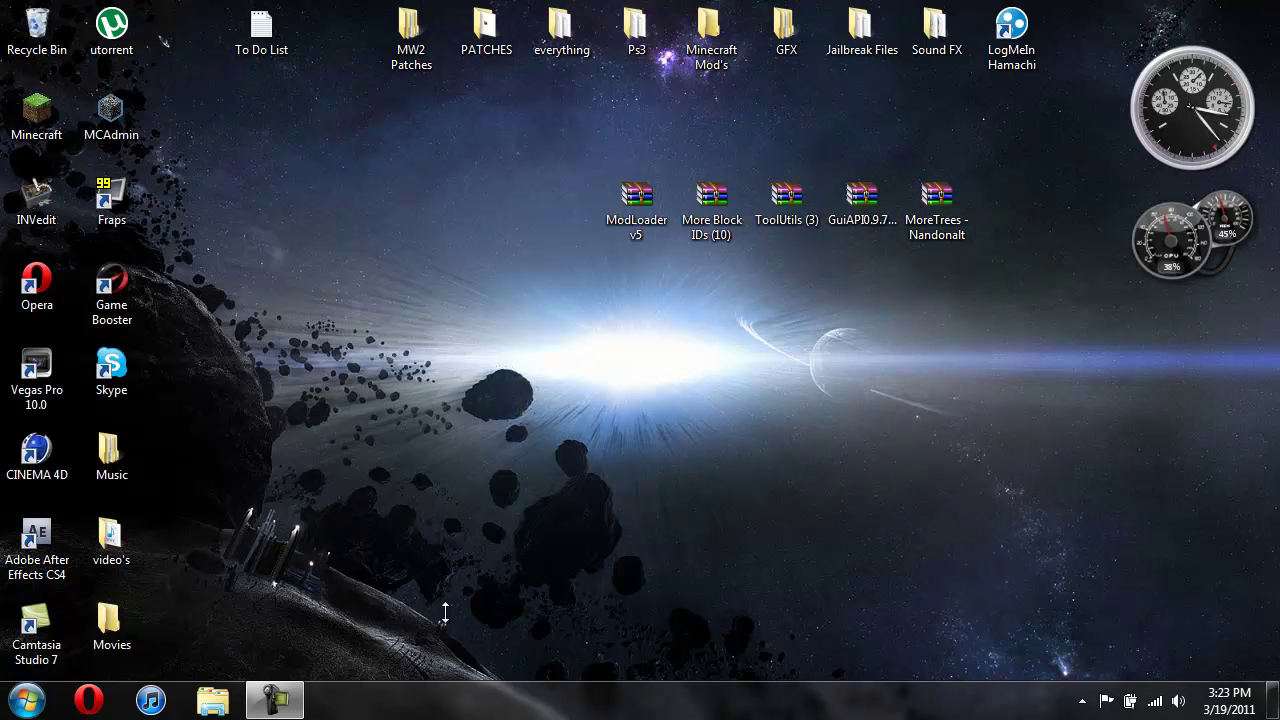
left_click(275, 700)
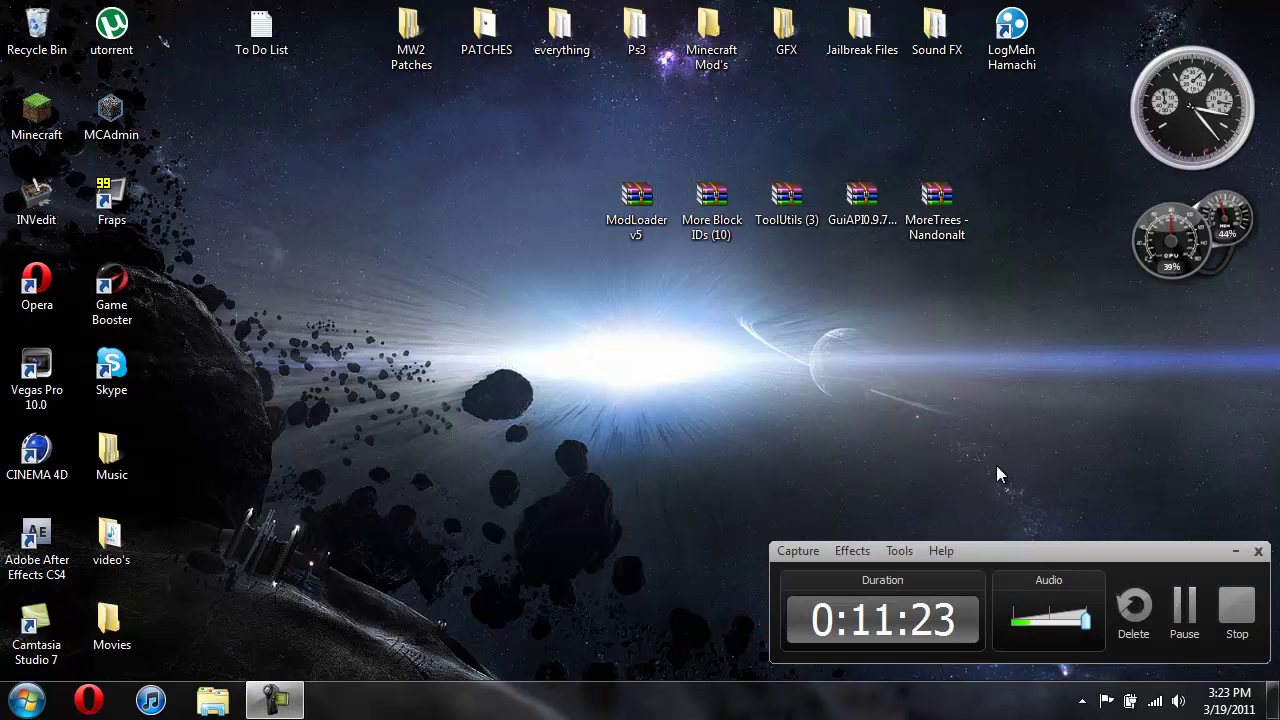
left_click_drag(1049, 551, 920, 508)
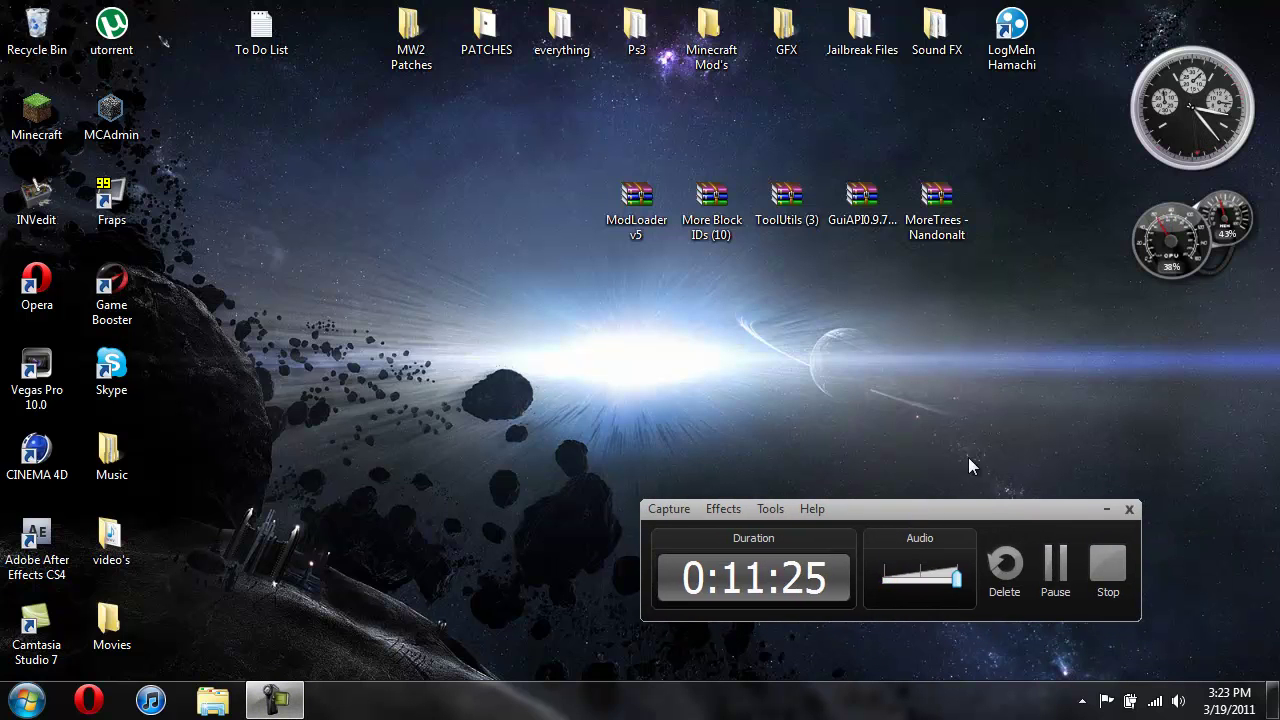